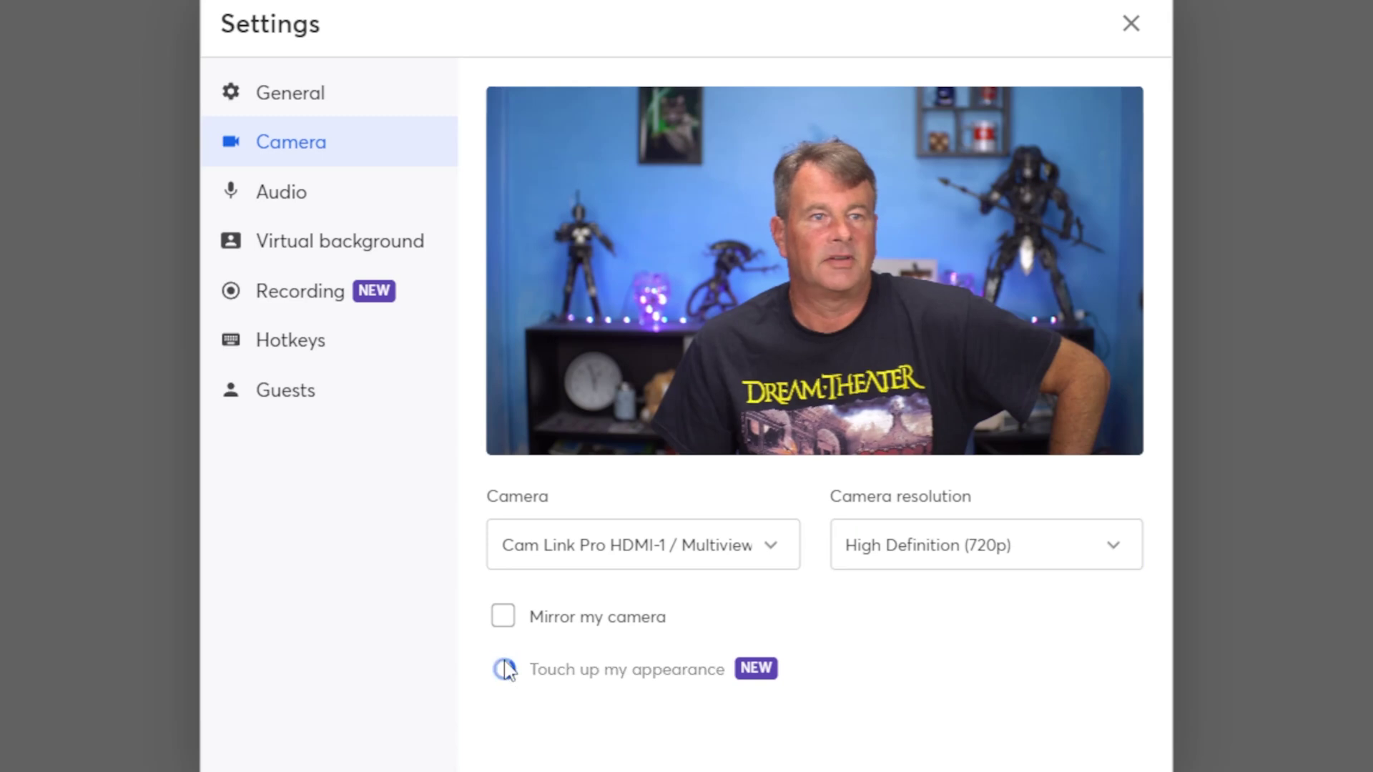
- Turn off Touch up my appearance for the camera and look through the virtual background and hotkey settings
click(504, 670)
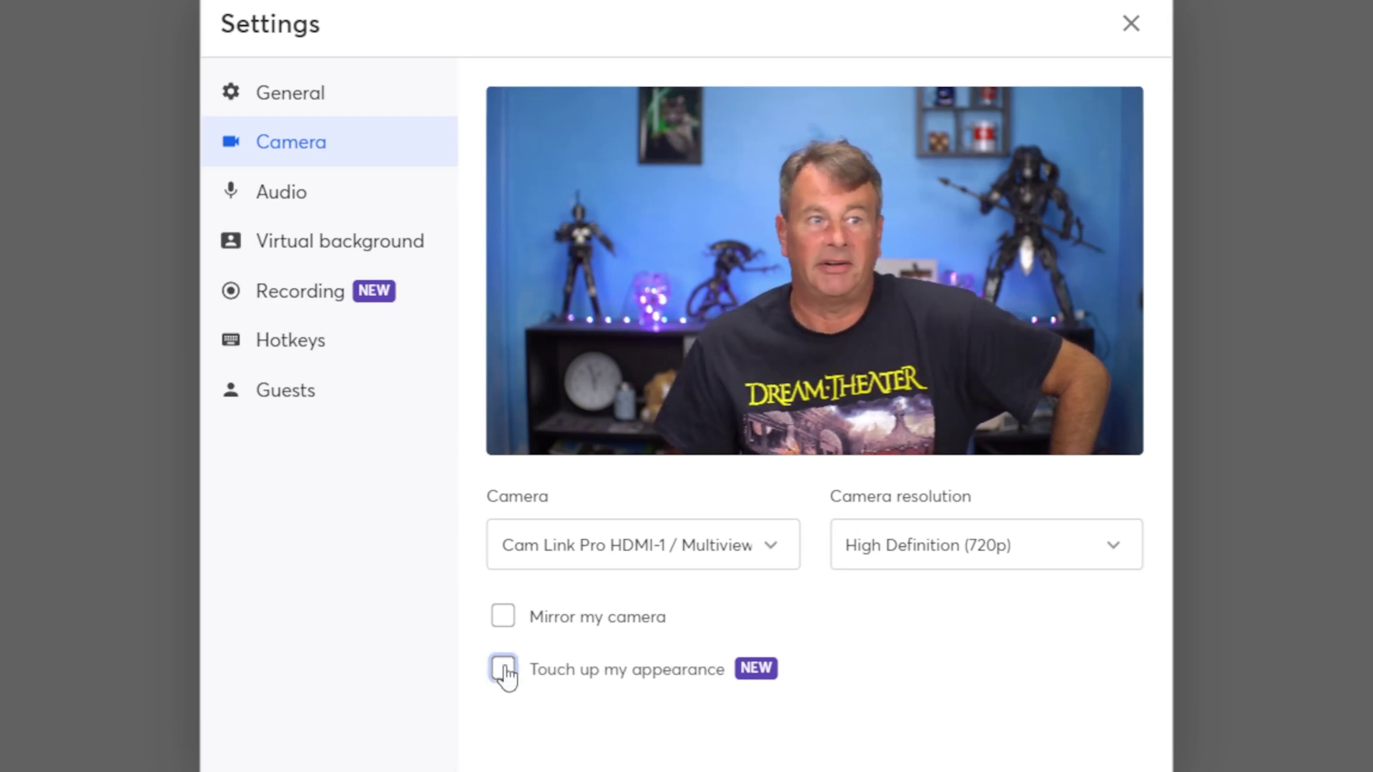
click(350, 261)
click(812, 635)
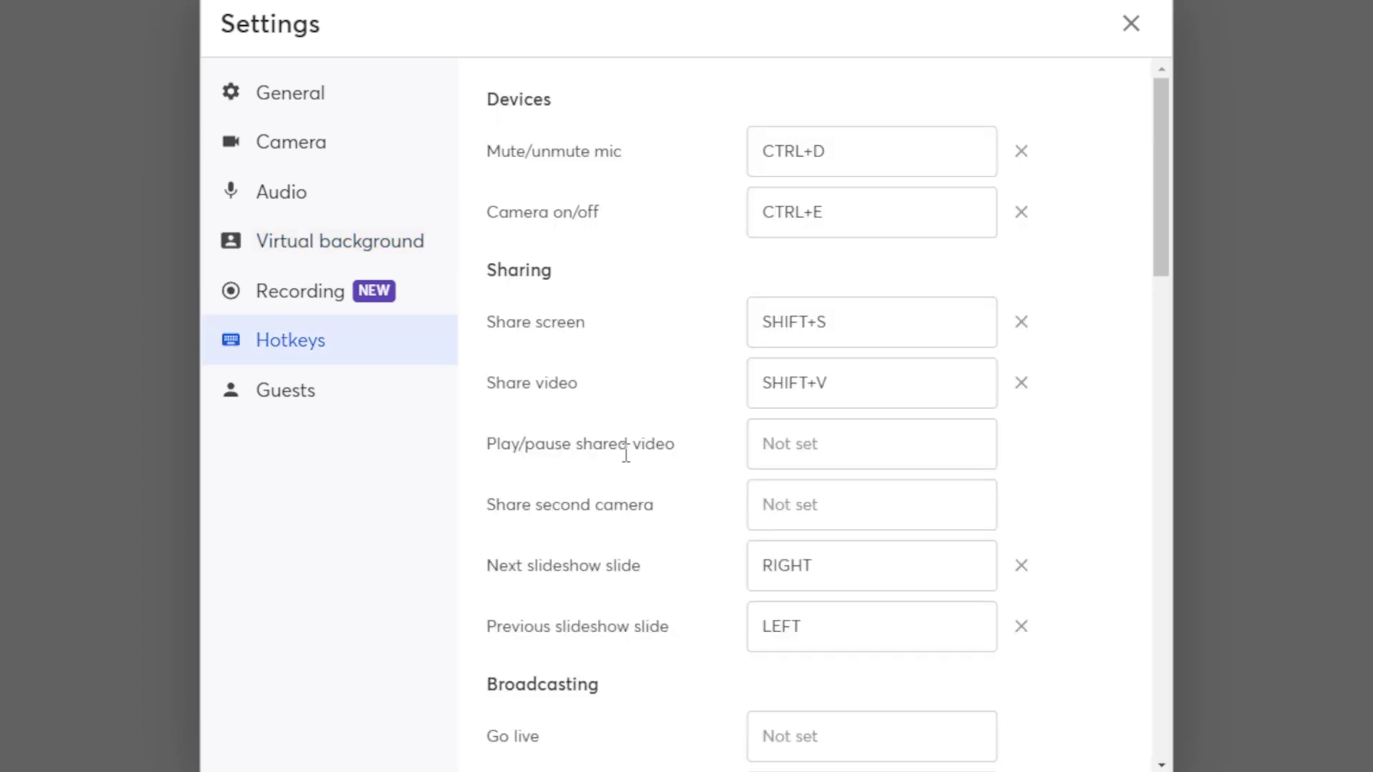
scroll(625, 455, down, 20)
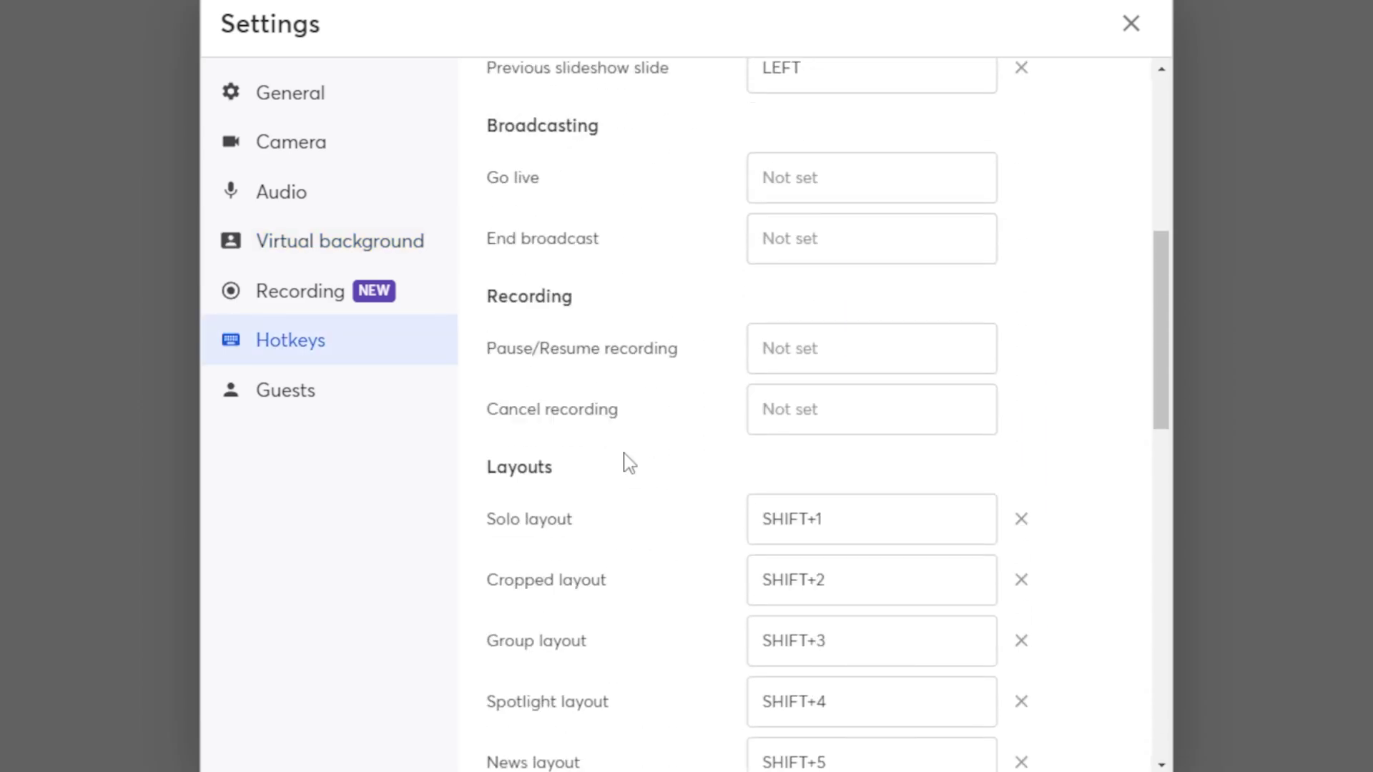
scroll(628, 464, up, 5)
scroll(624, 458, up, 15)
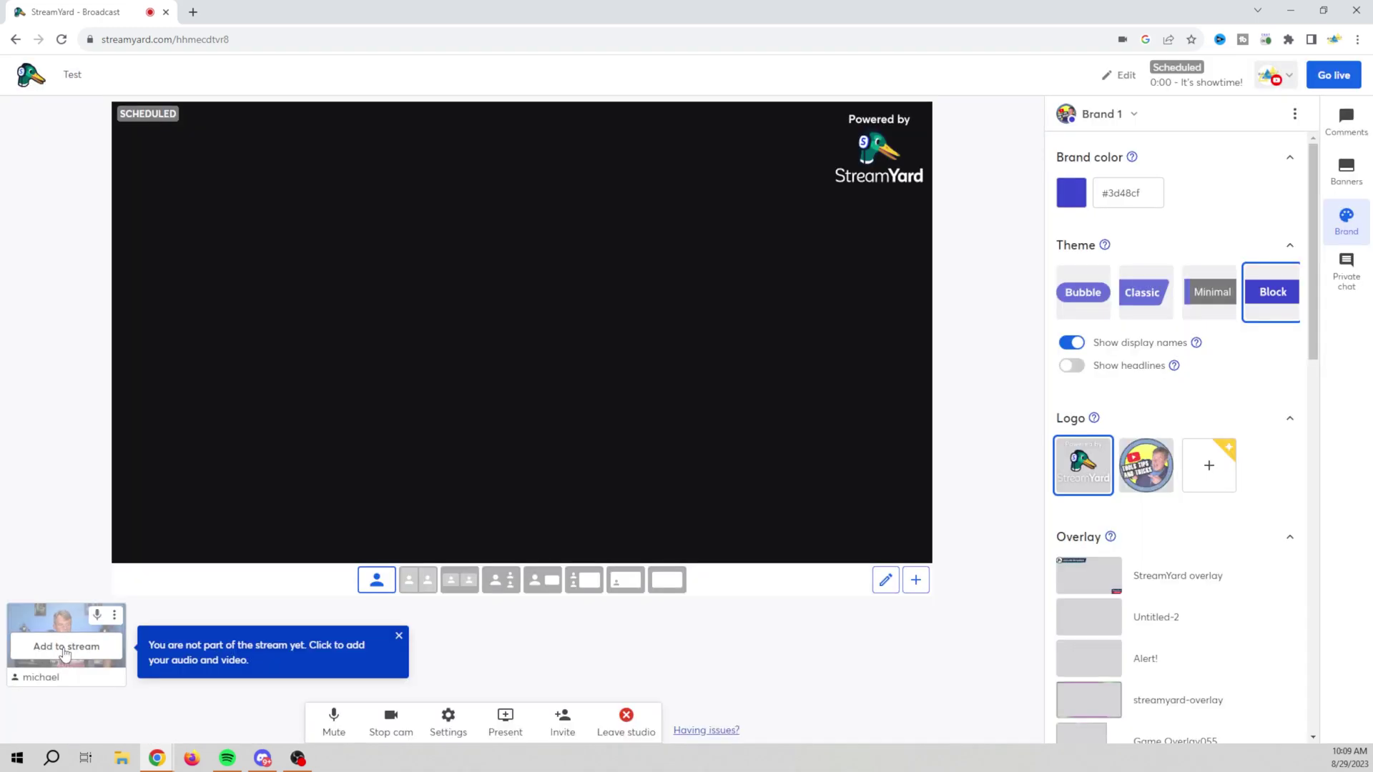
- Add the host's camera to the stream and view the guest invitation options
click(65, 647)
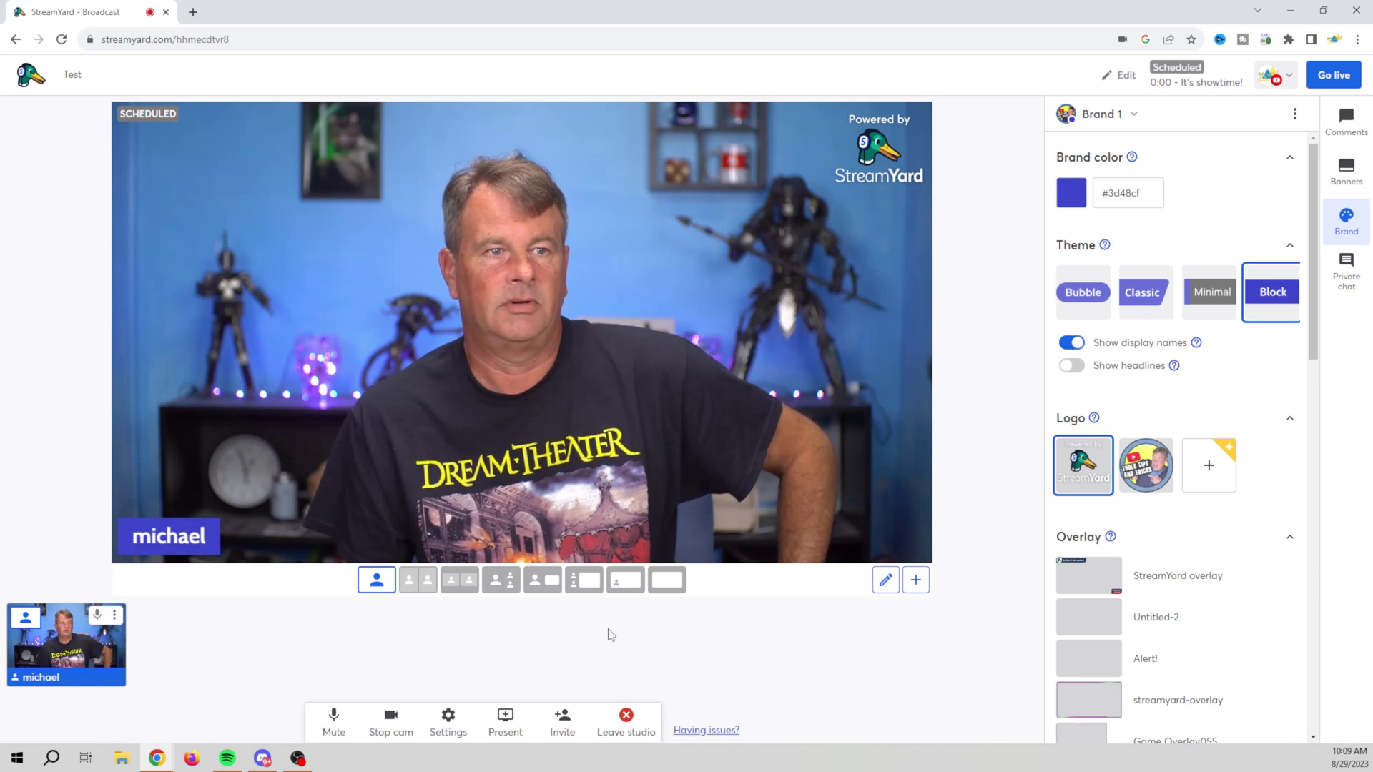
click(571, 723)
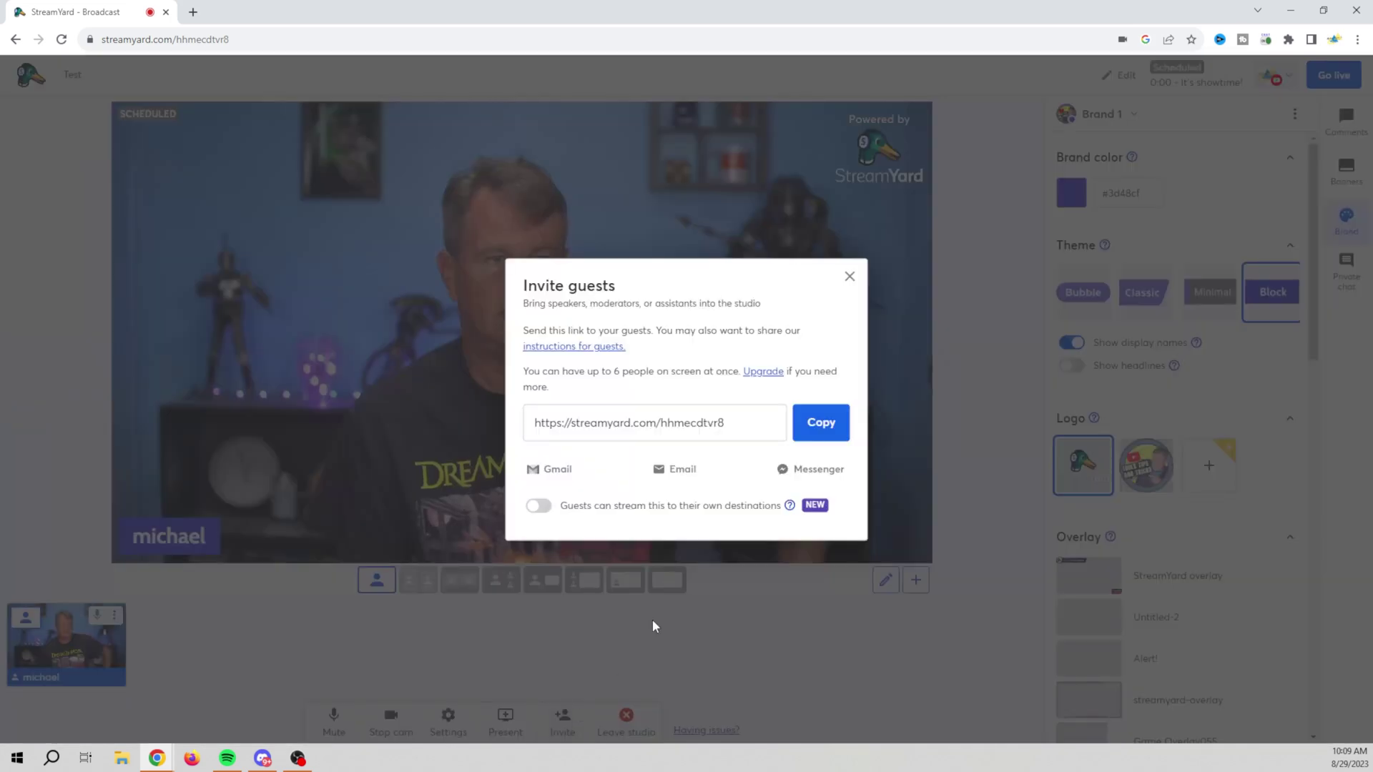
click(849, 276)
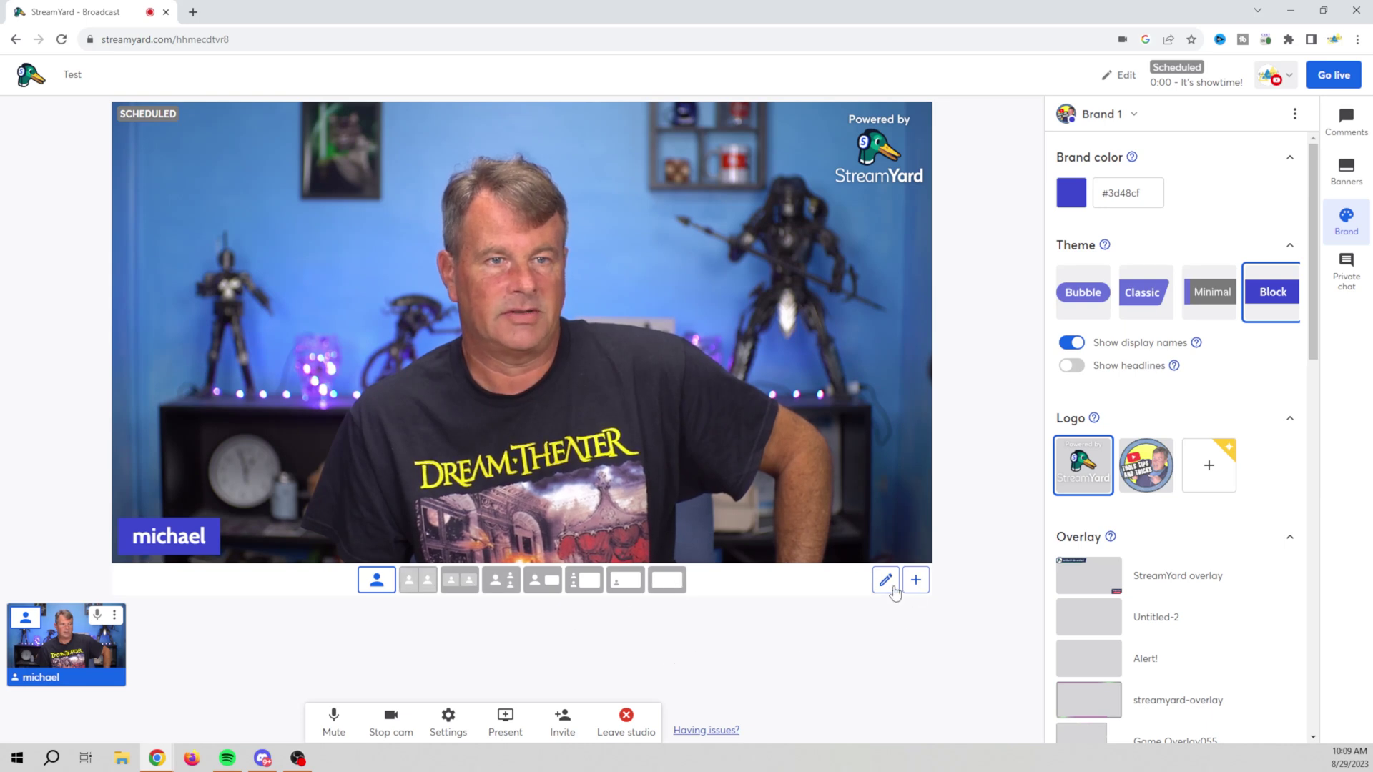
- Apply the Bubble theme, switch display names off and back on, and turn on headlines
click(1083, 304)
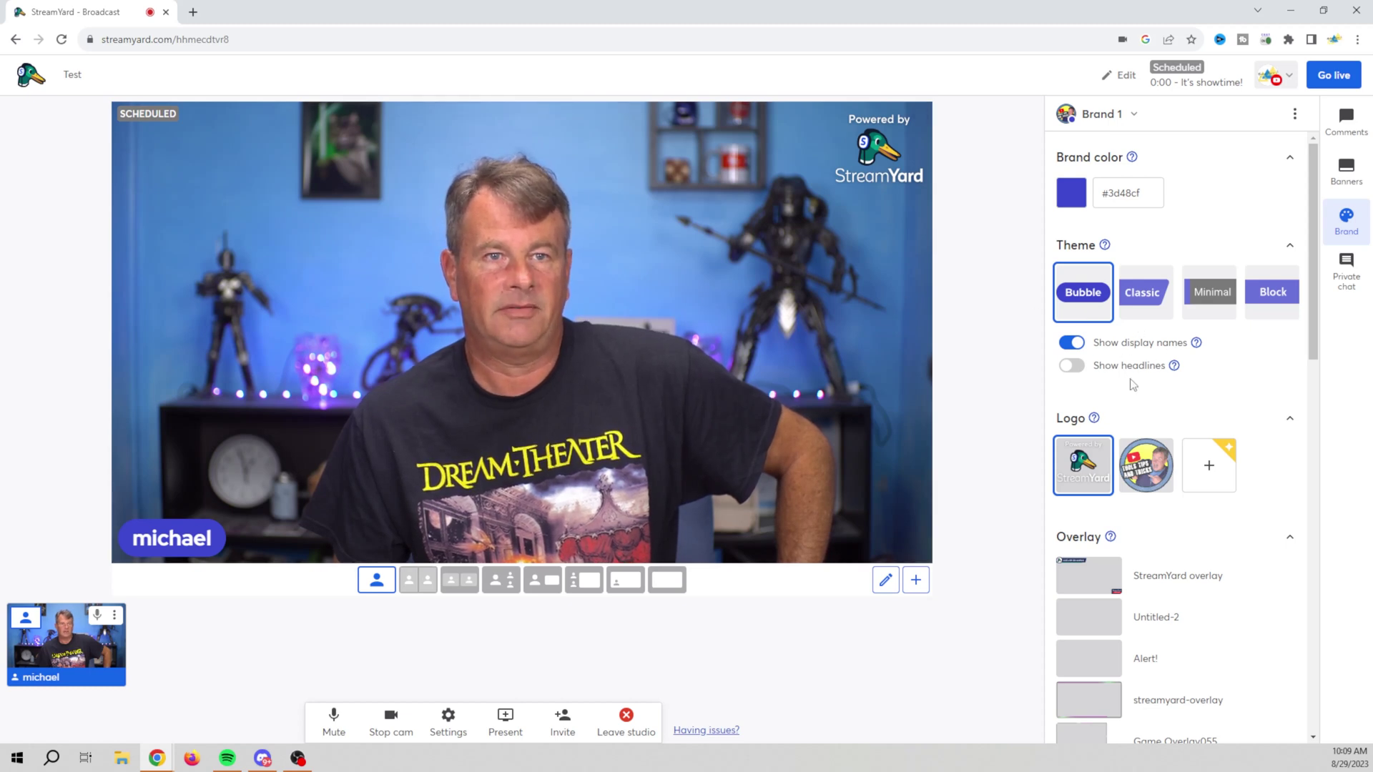
click(1069, 343)
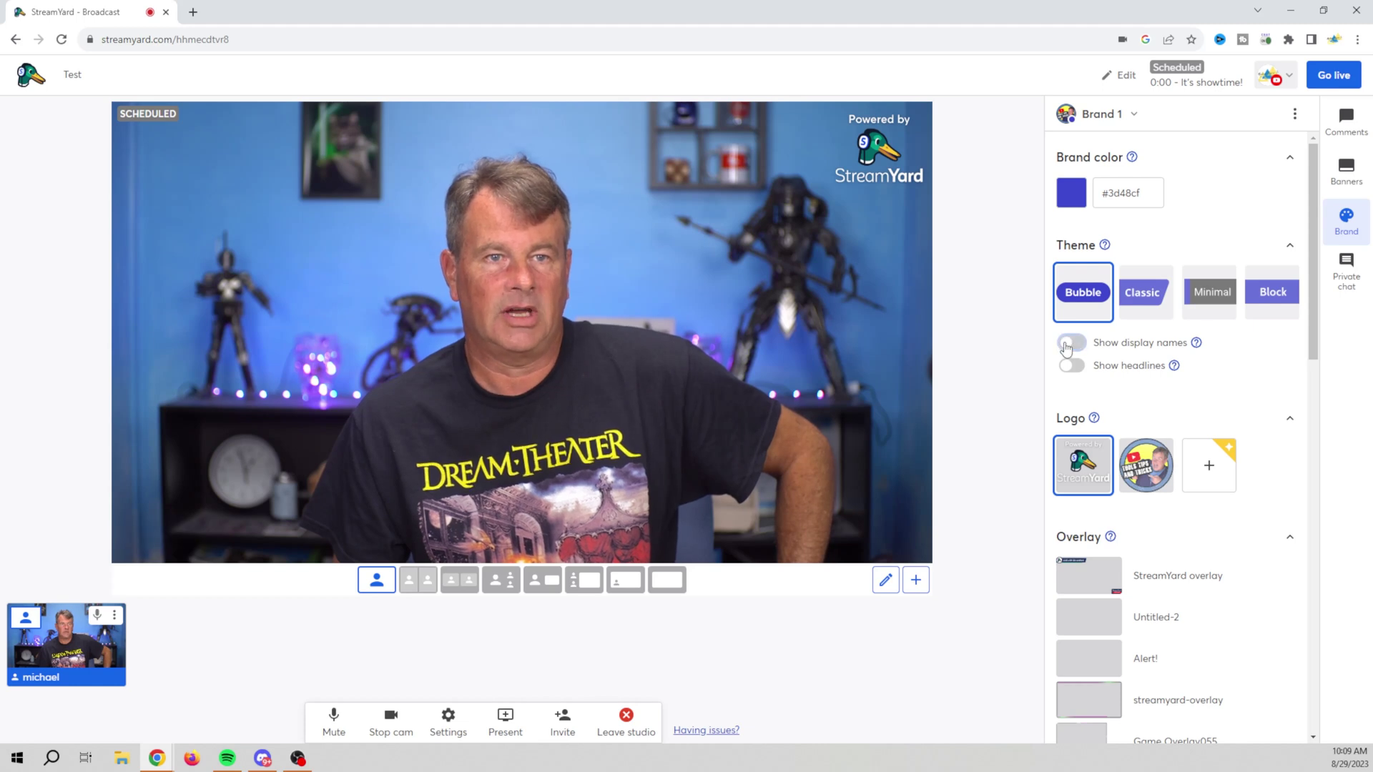
click(1069, 345)
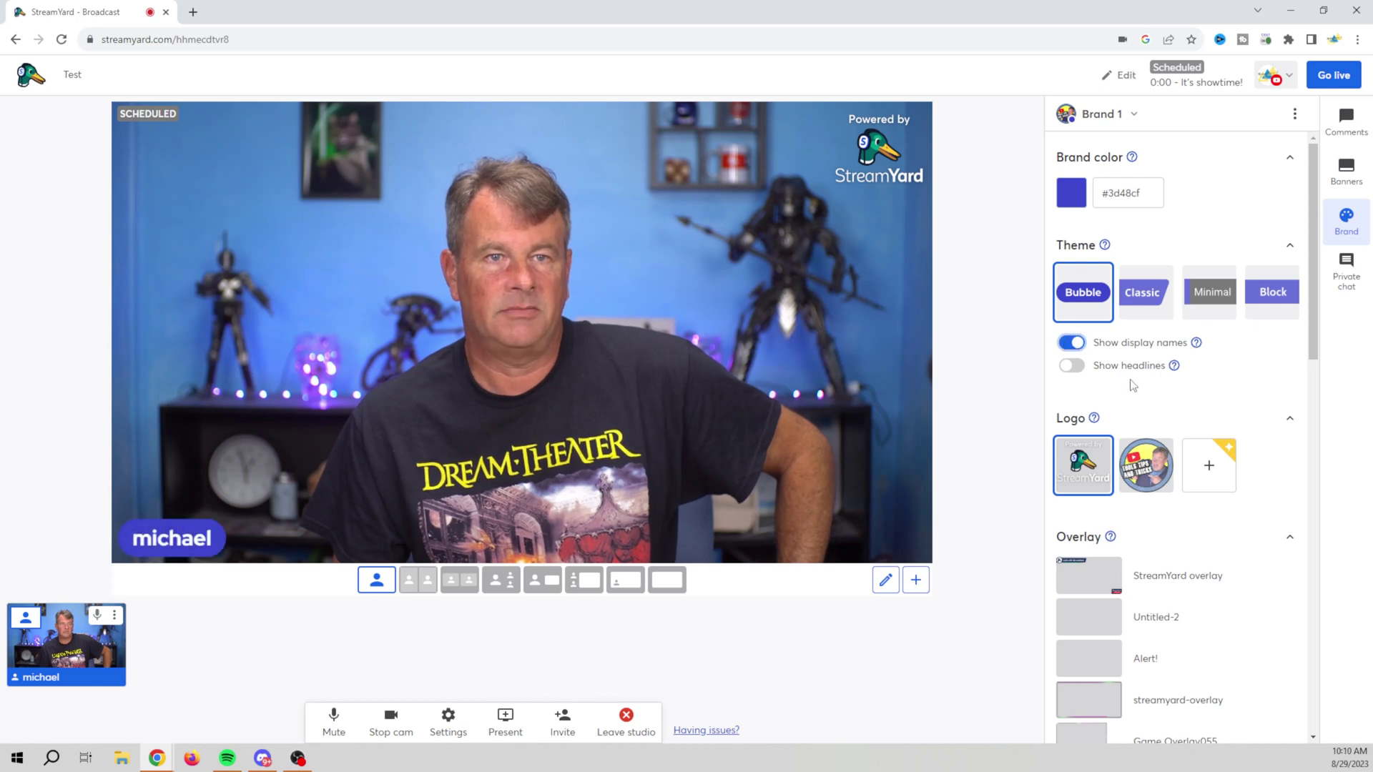
click(1072, 367)
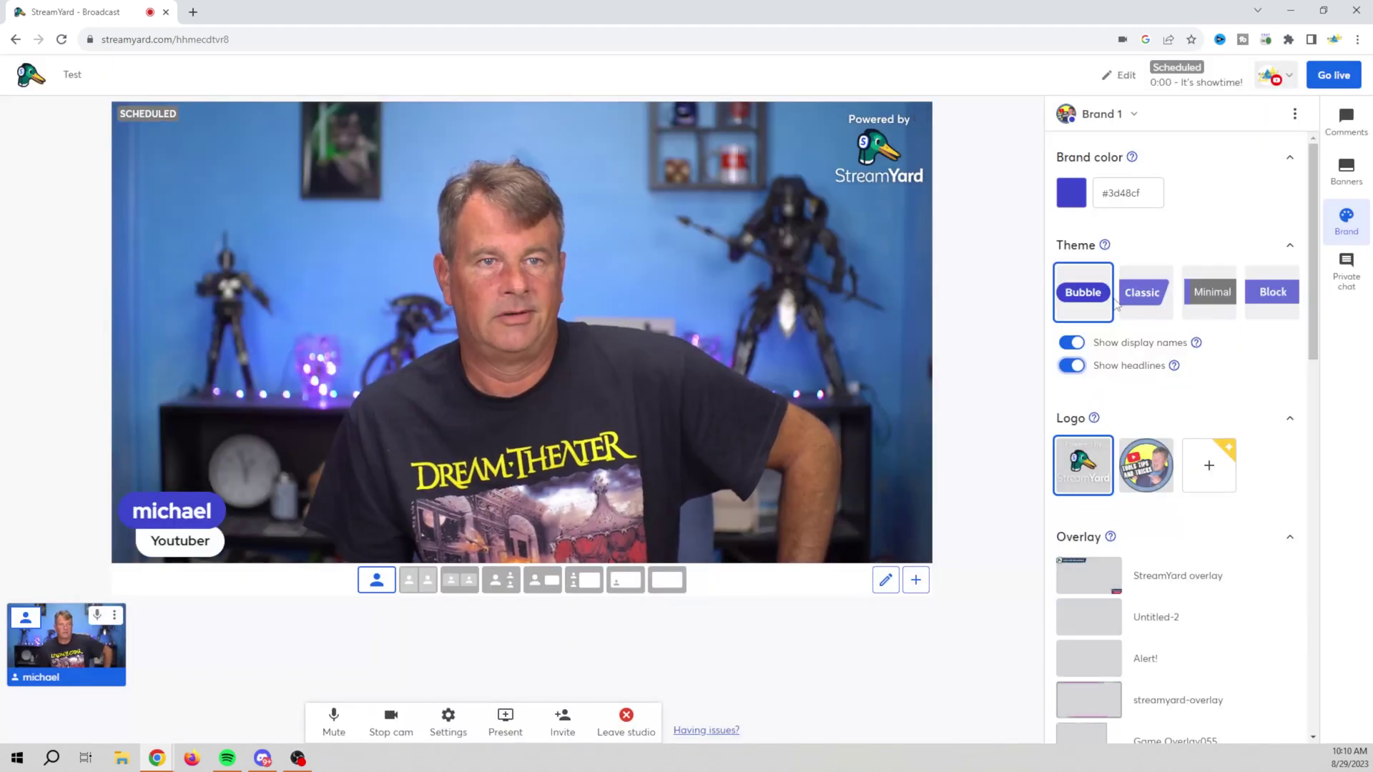
- Preview the Classic and Minimal themes and set the brand theme to Block
click(1135, 301)
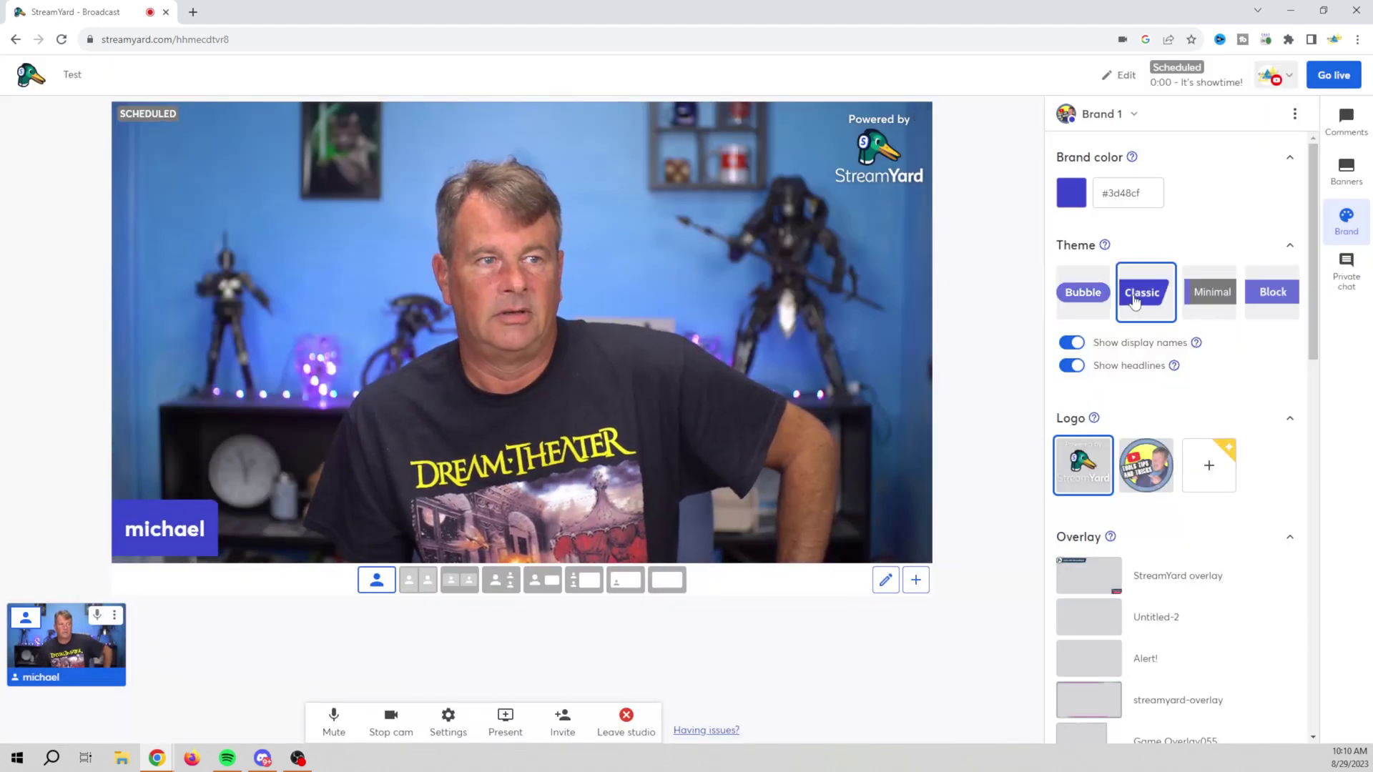
click(1219, 308)
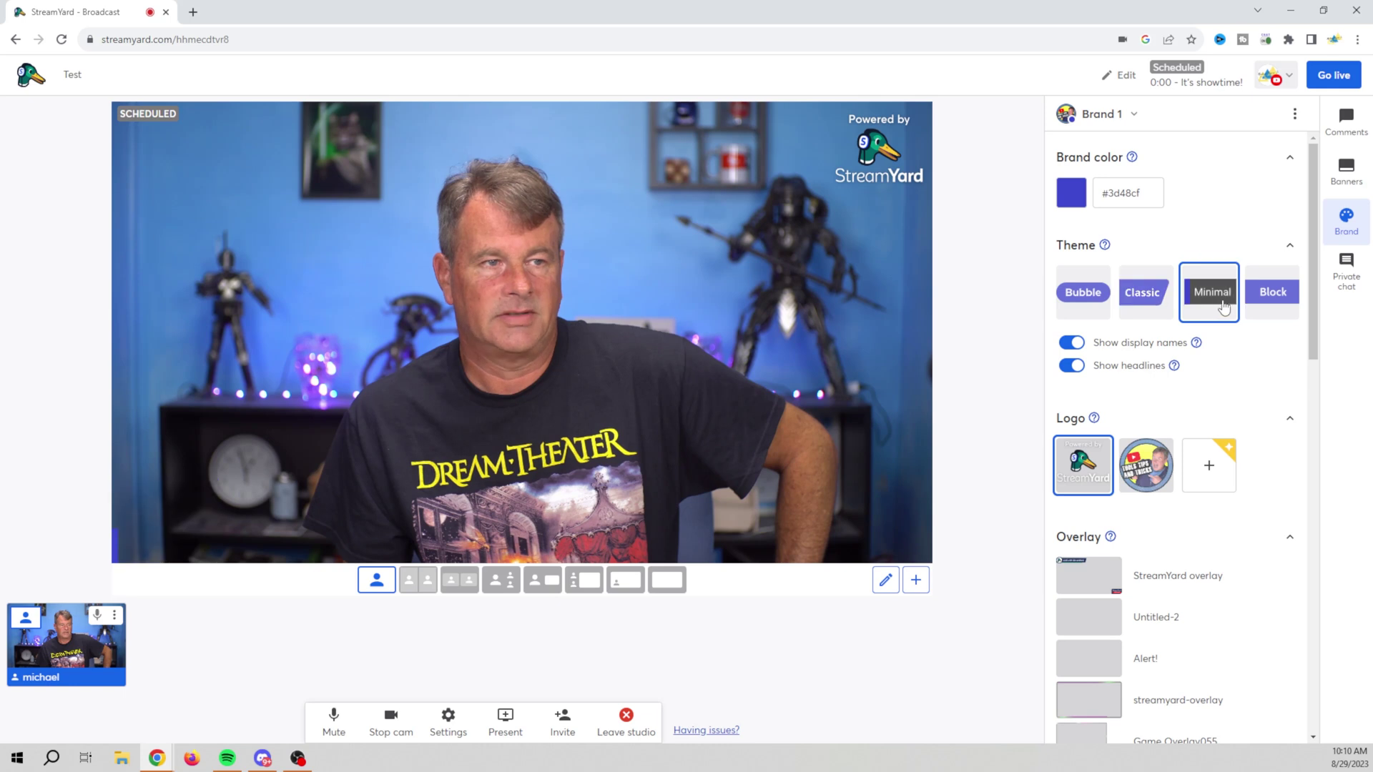
click(1270, 304)
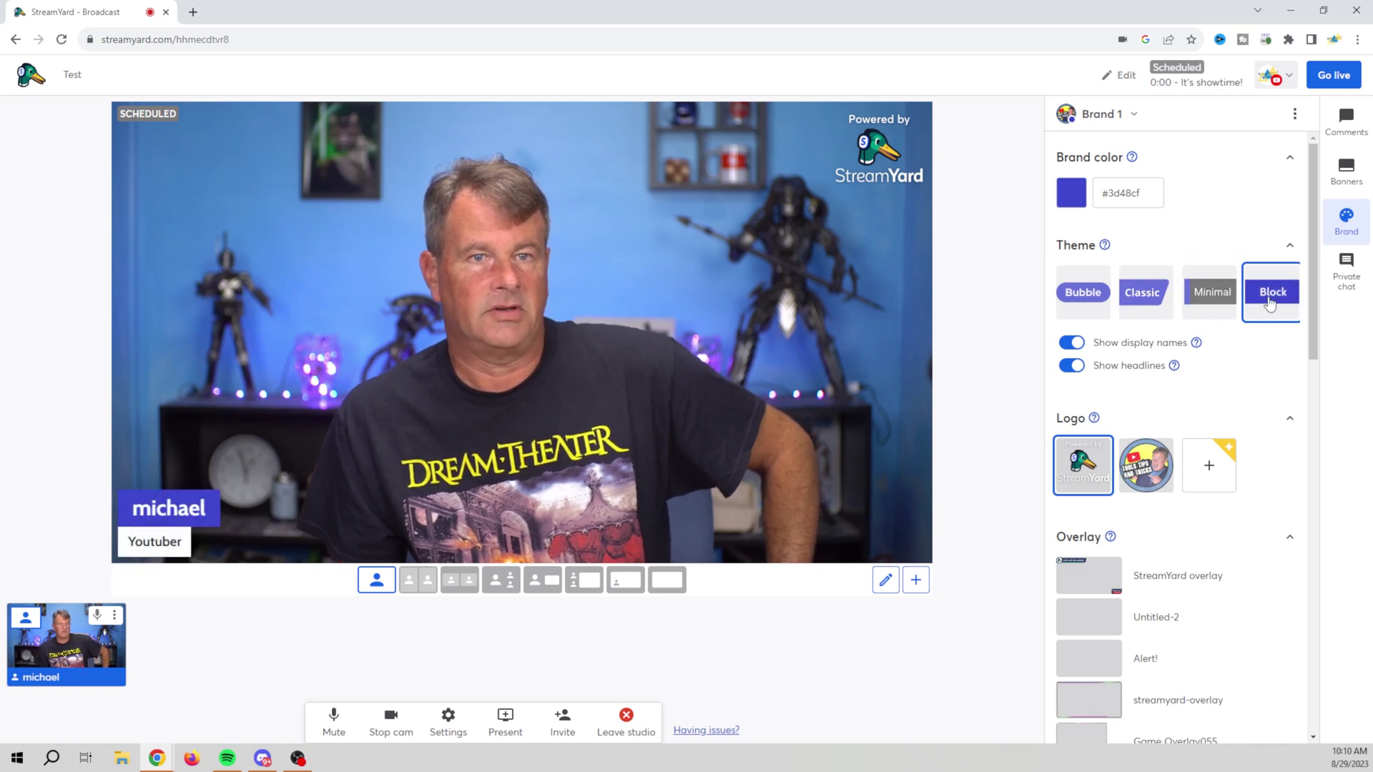
- Show the example StreamYard viewer comment on the stream and hide it again
click(1346, 121)
click(1137, 153)
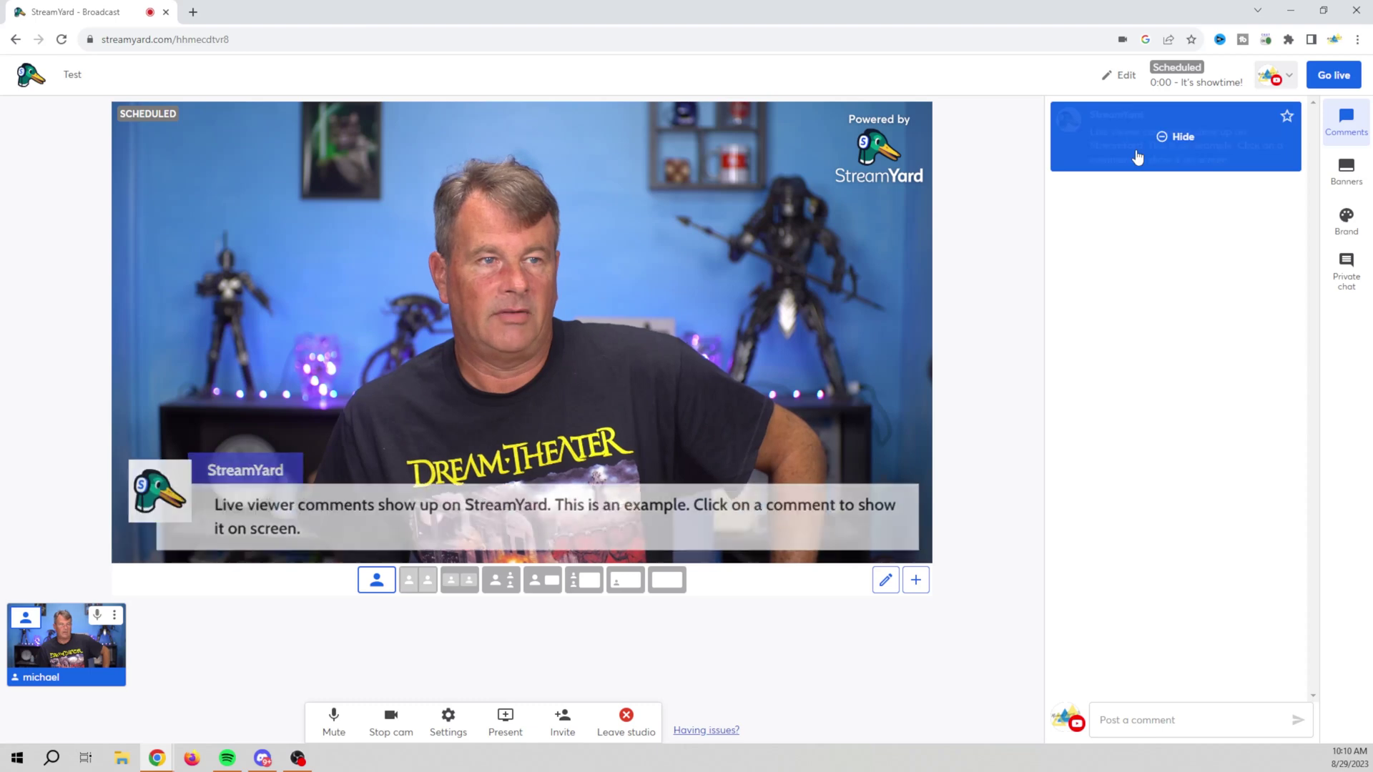
click(1138, 154)
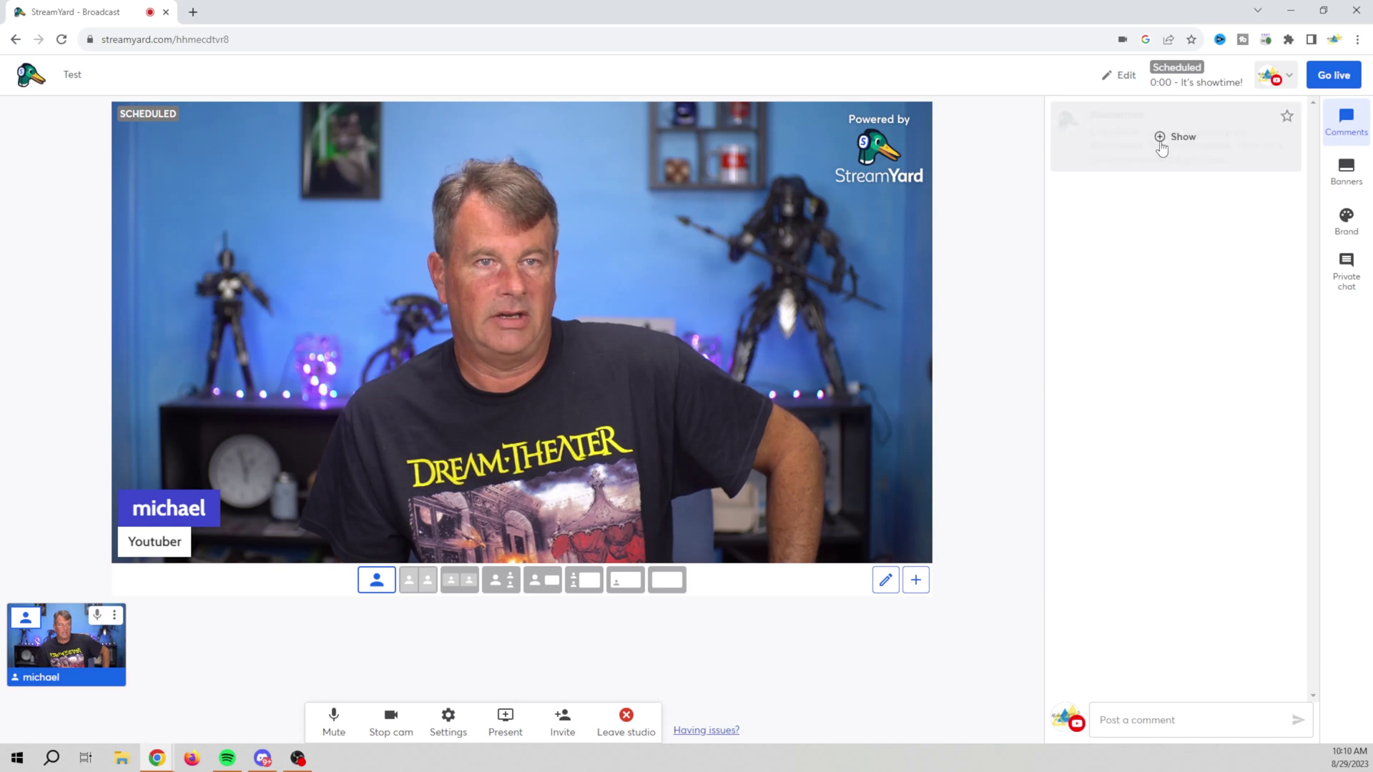
click(1162, 146)
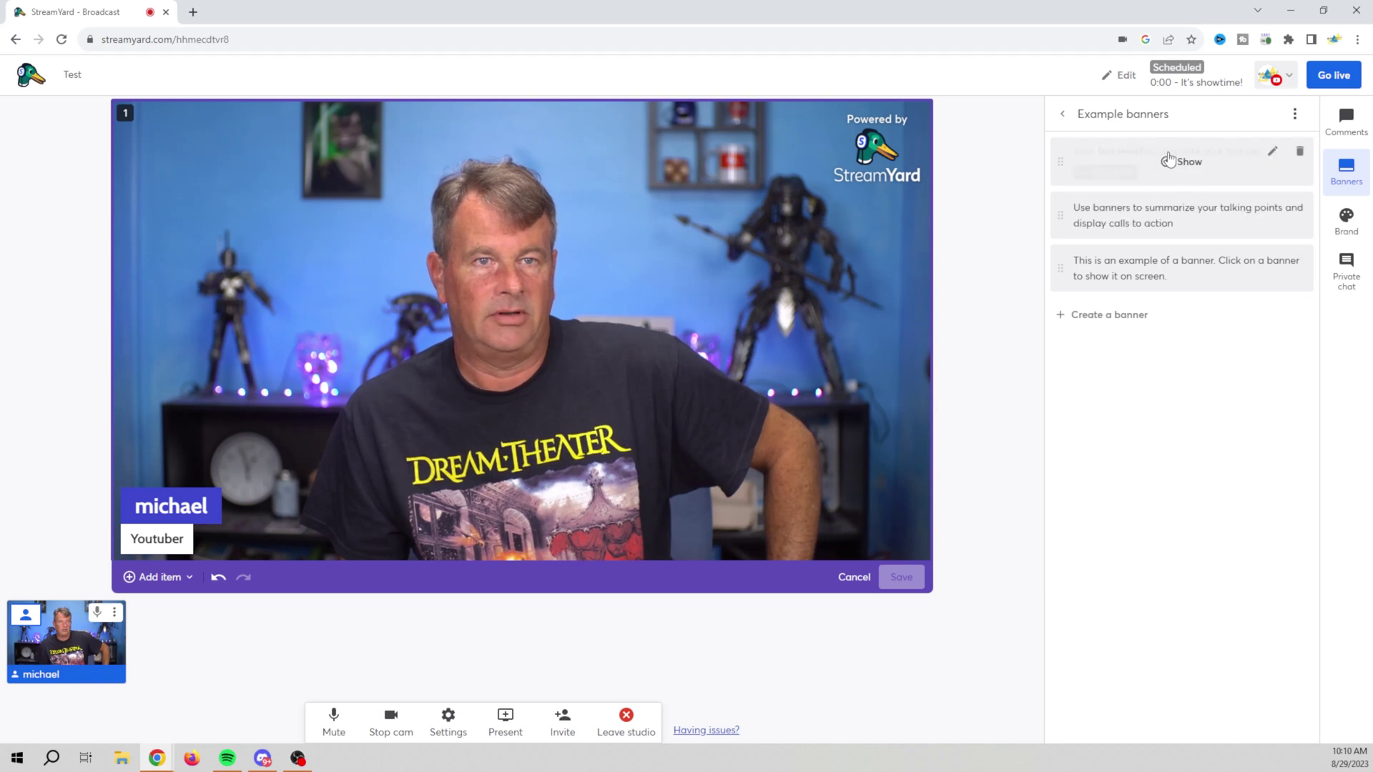
- Preview the ticker and the other example banners on the stream one after another, and hide the last one
click(1102, 158)
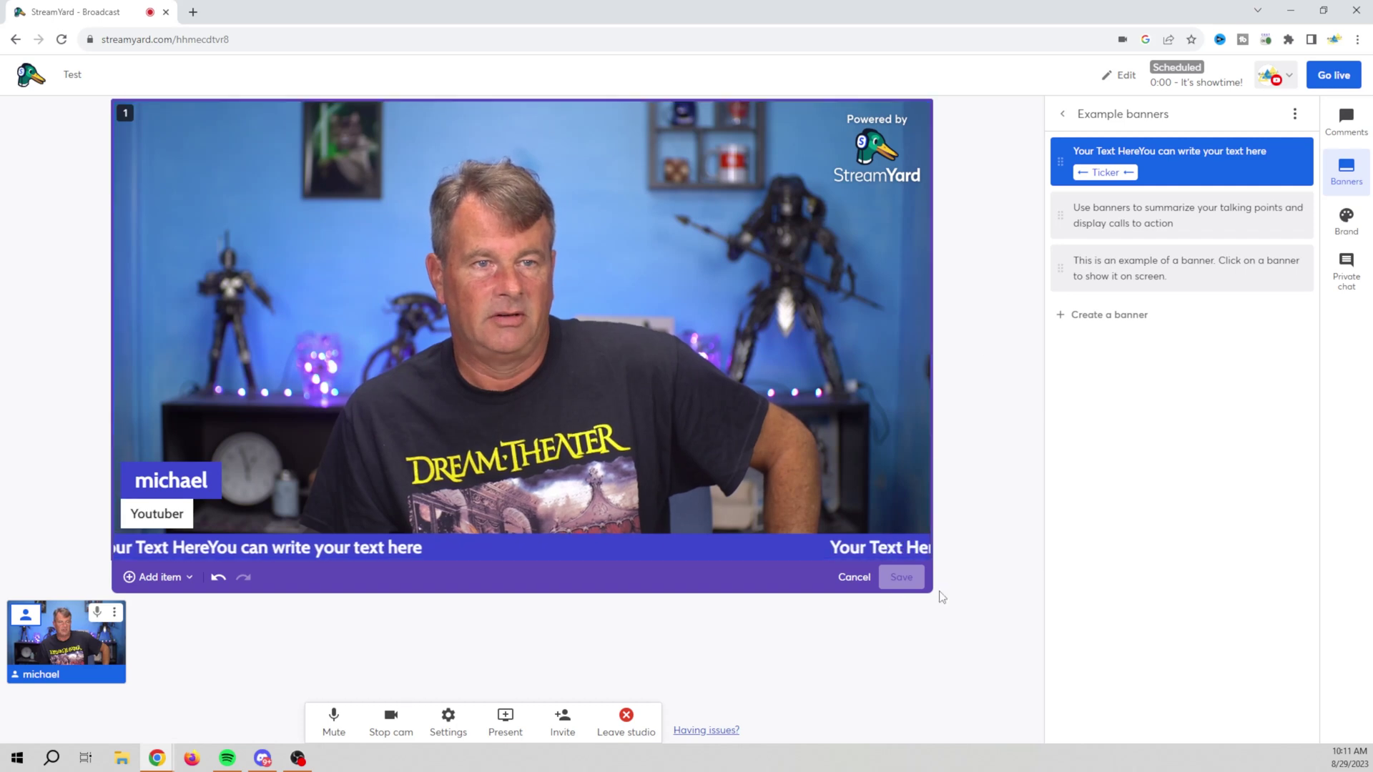
mouse_move(1189, 185)
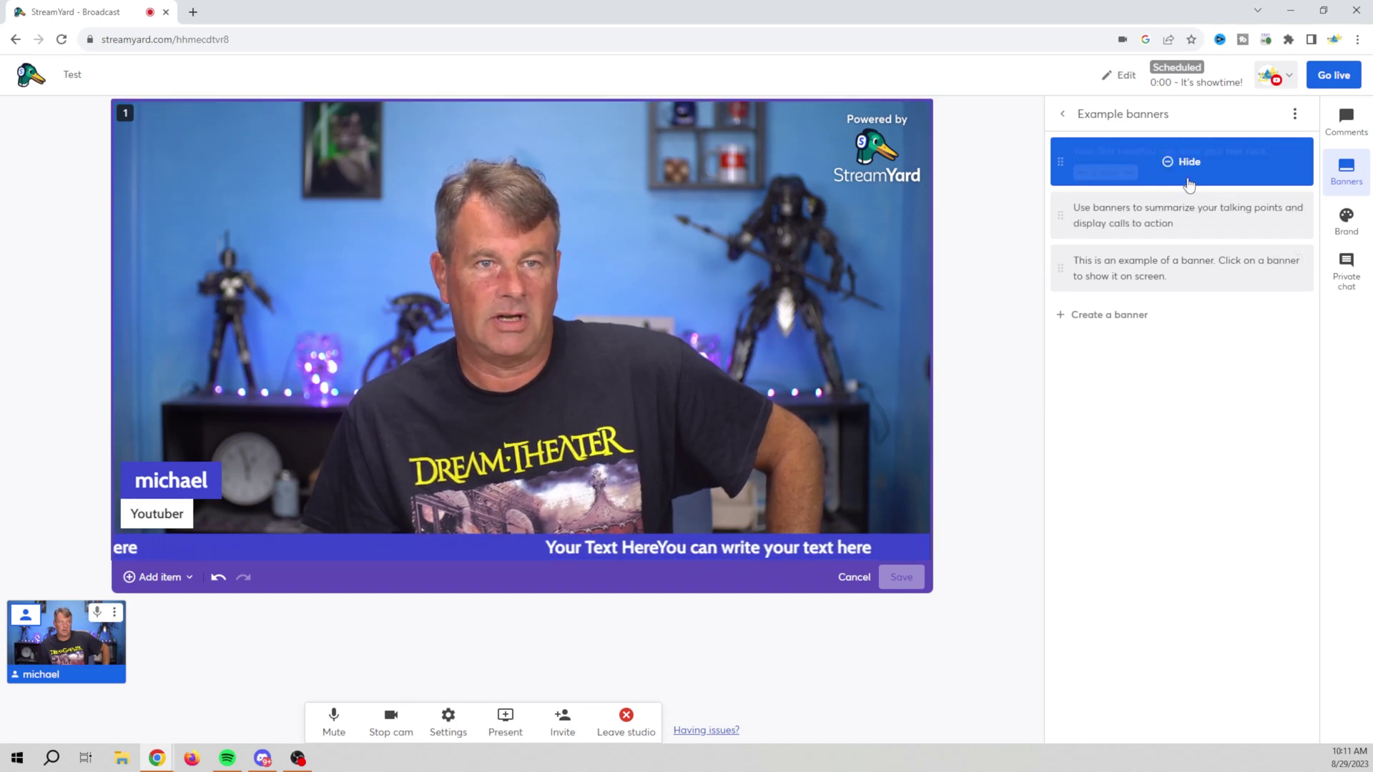
click(1188, 214)
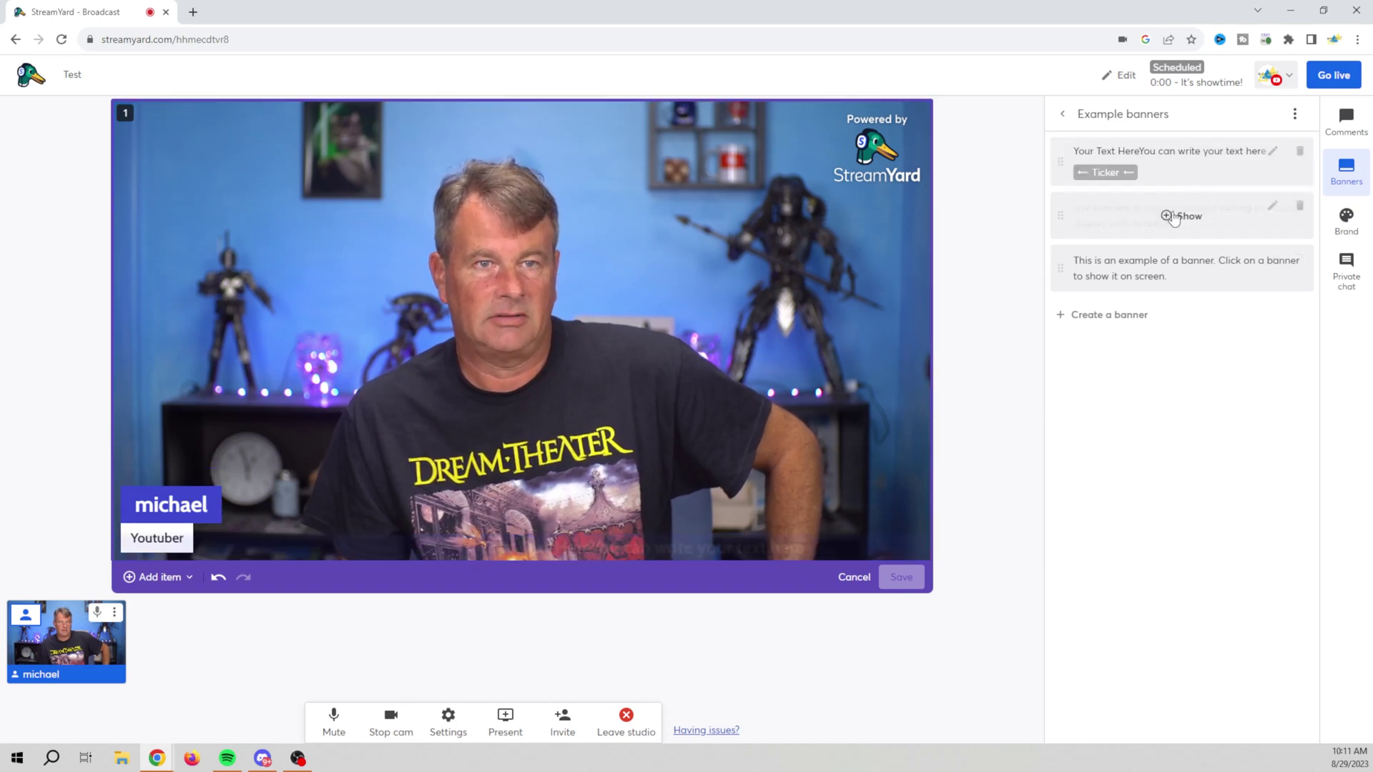
click(1102, 235)
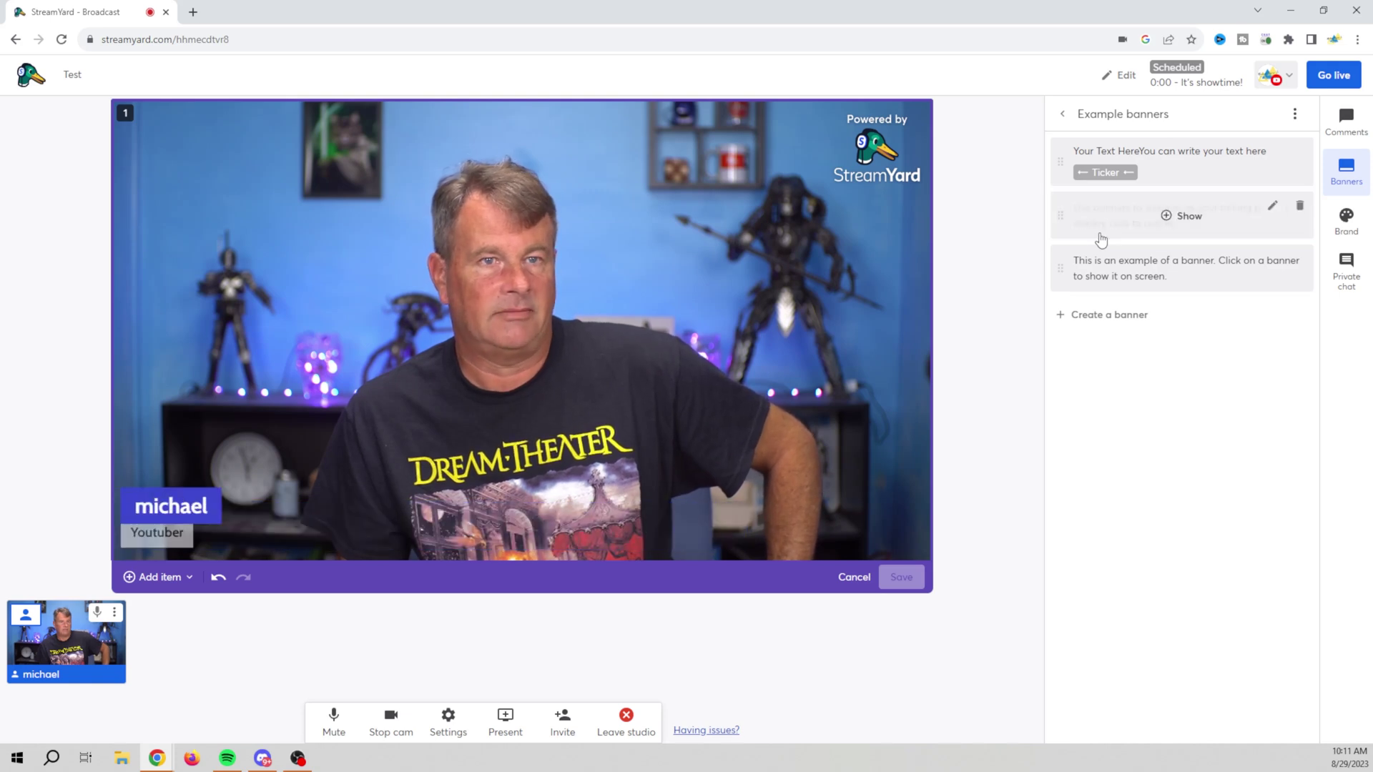
click(1118, 278)
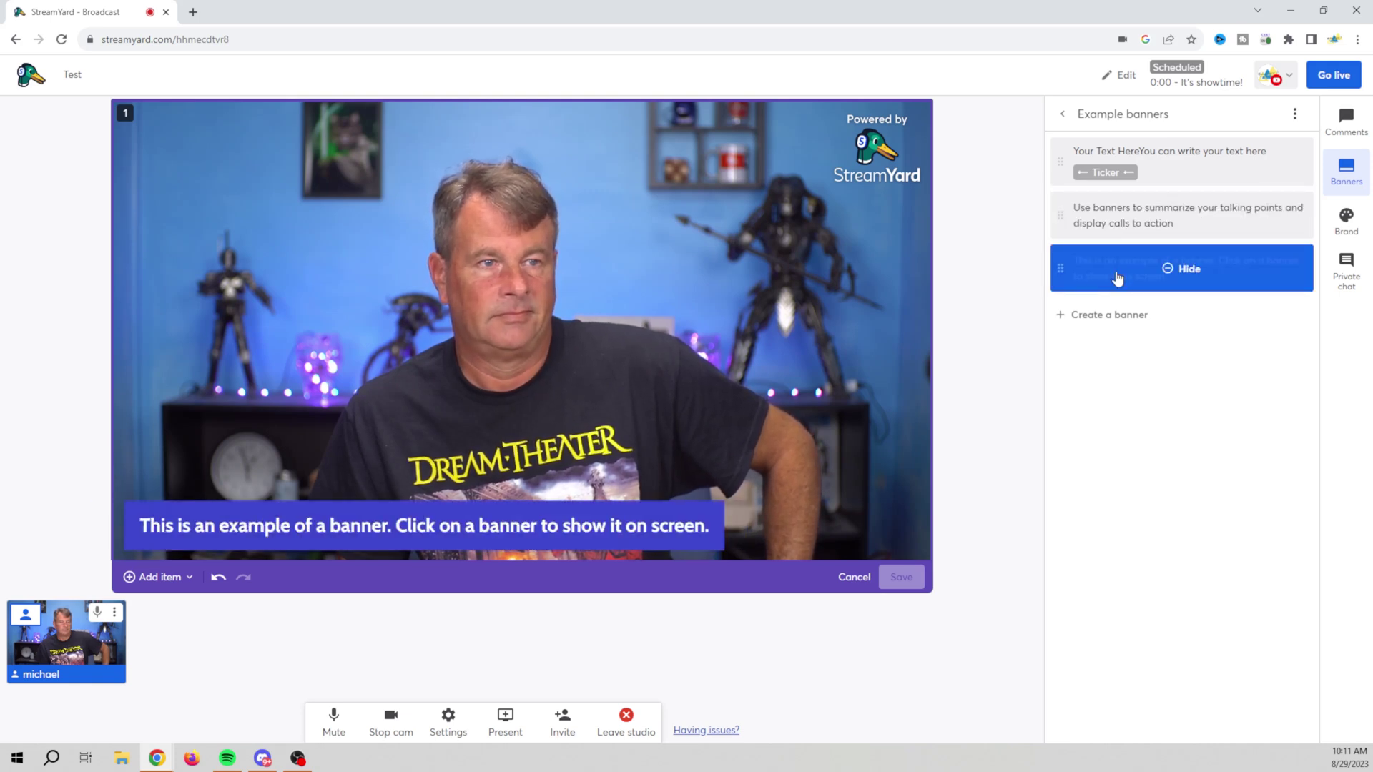
click(1118, 277)
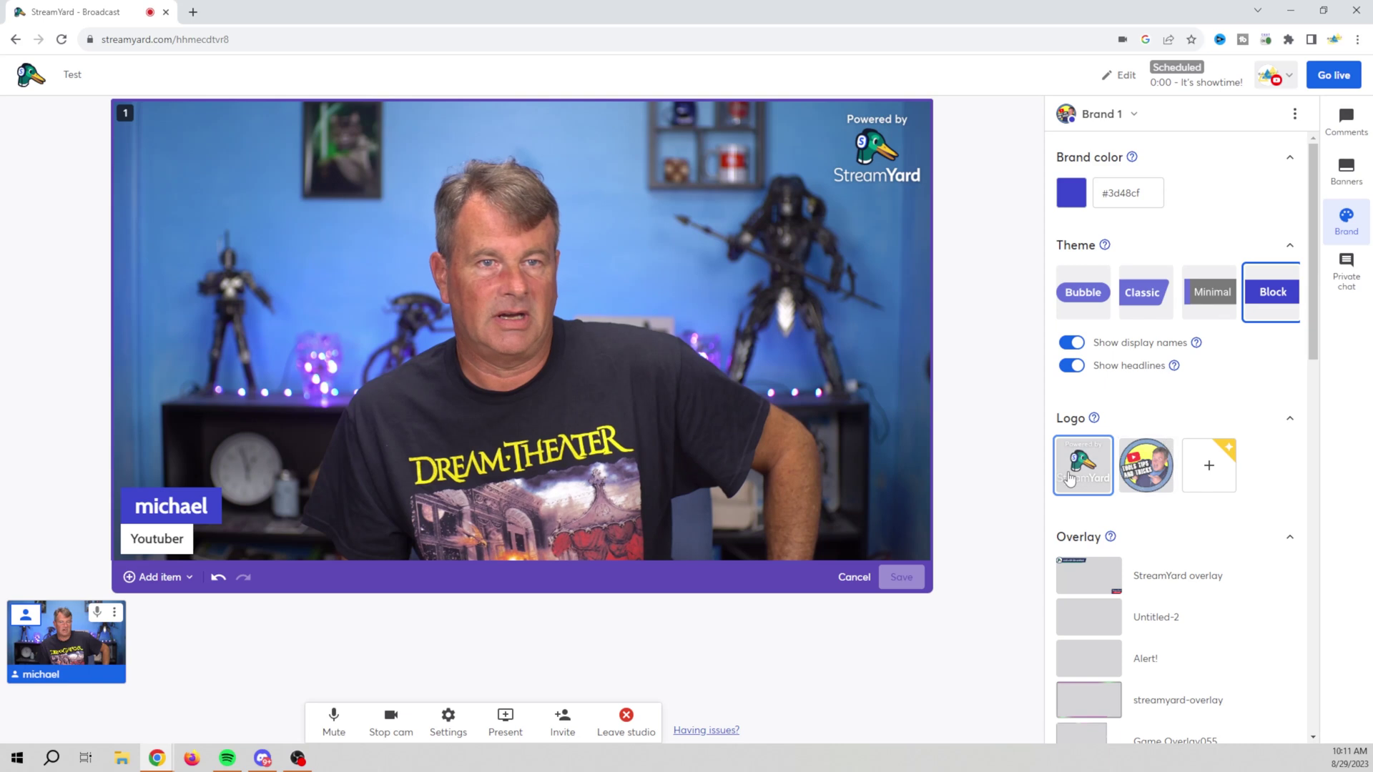
- Try to turn off the StreamYard logo, and preview the StreamYard overlay on the stream before hiding it
click(1070, 475)
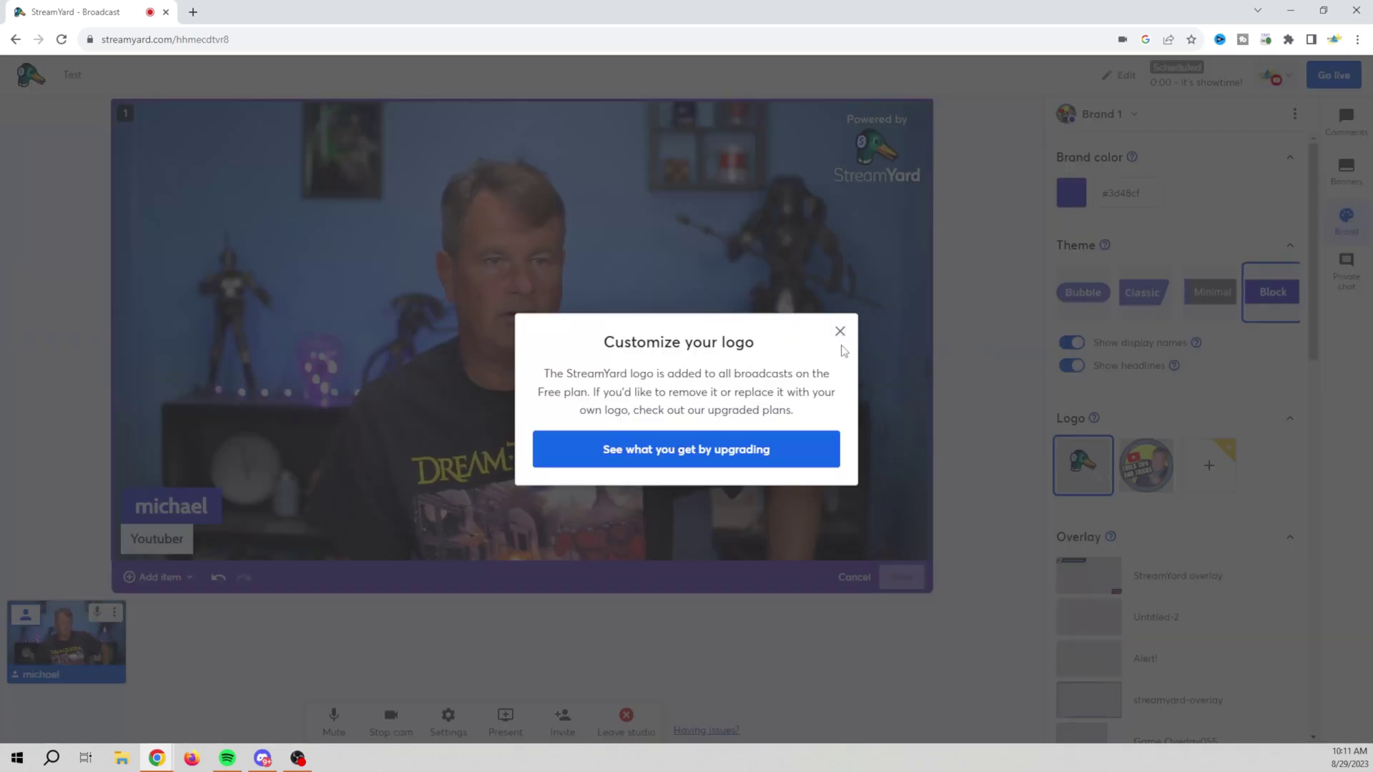
click(841, 331)
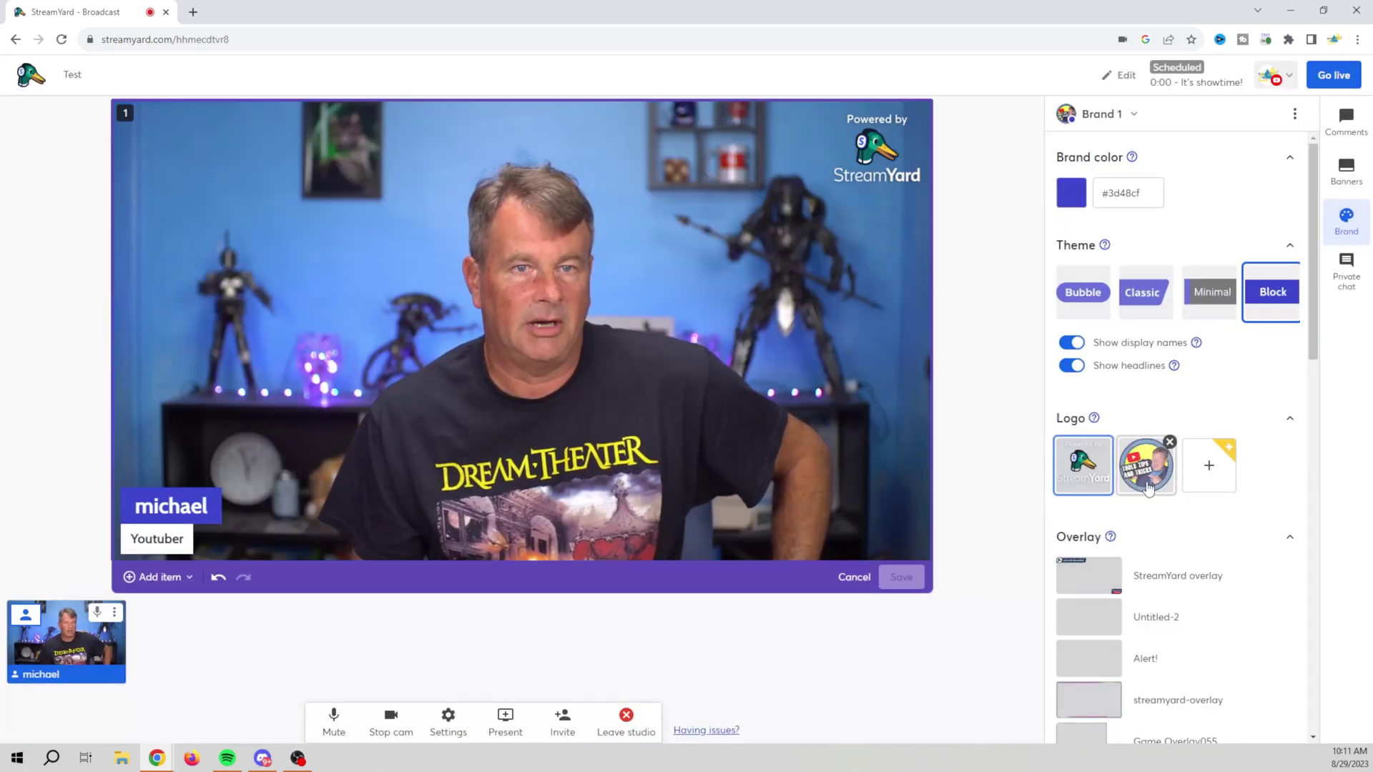
scroll(1145, 458, down, 4)
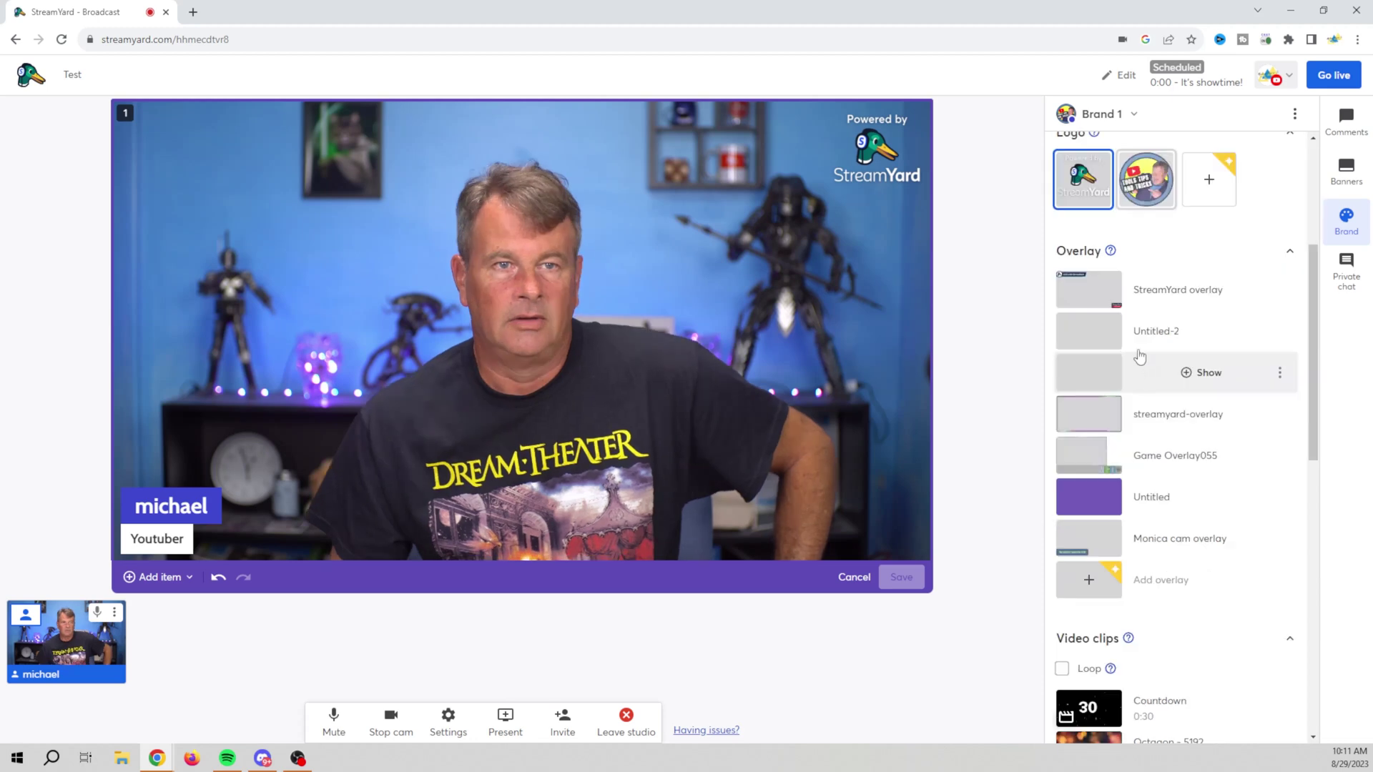
click(1086, 304)
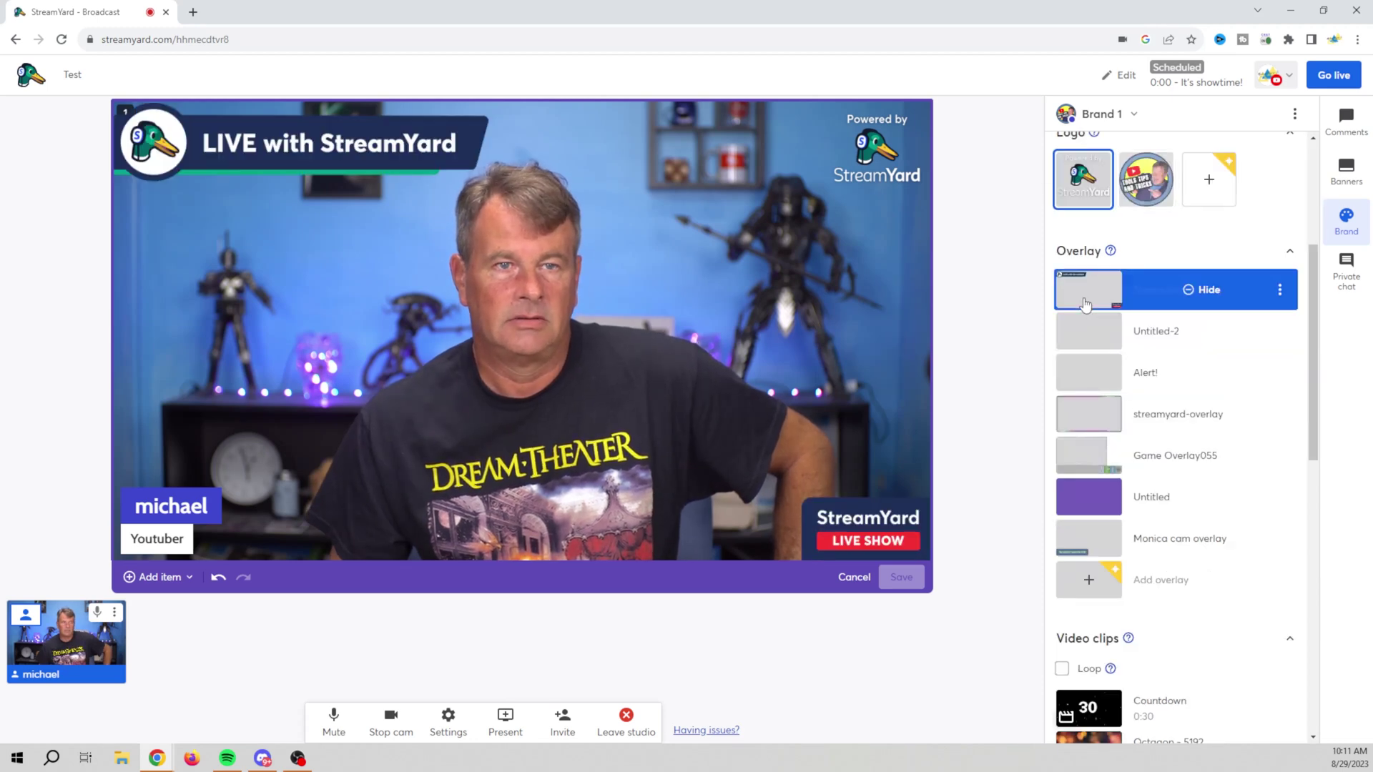
click(1086, 305)
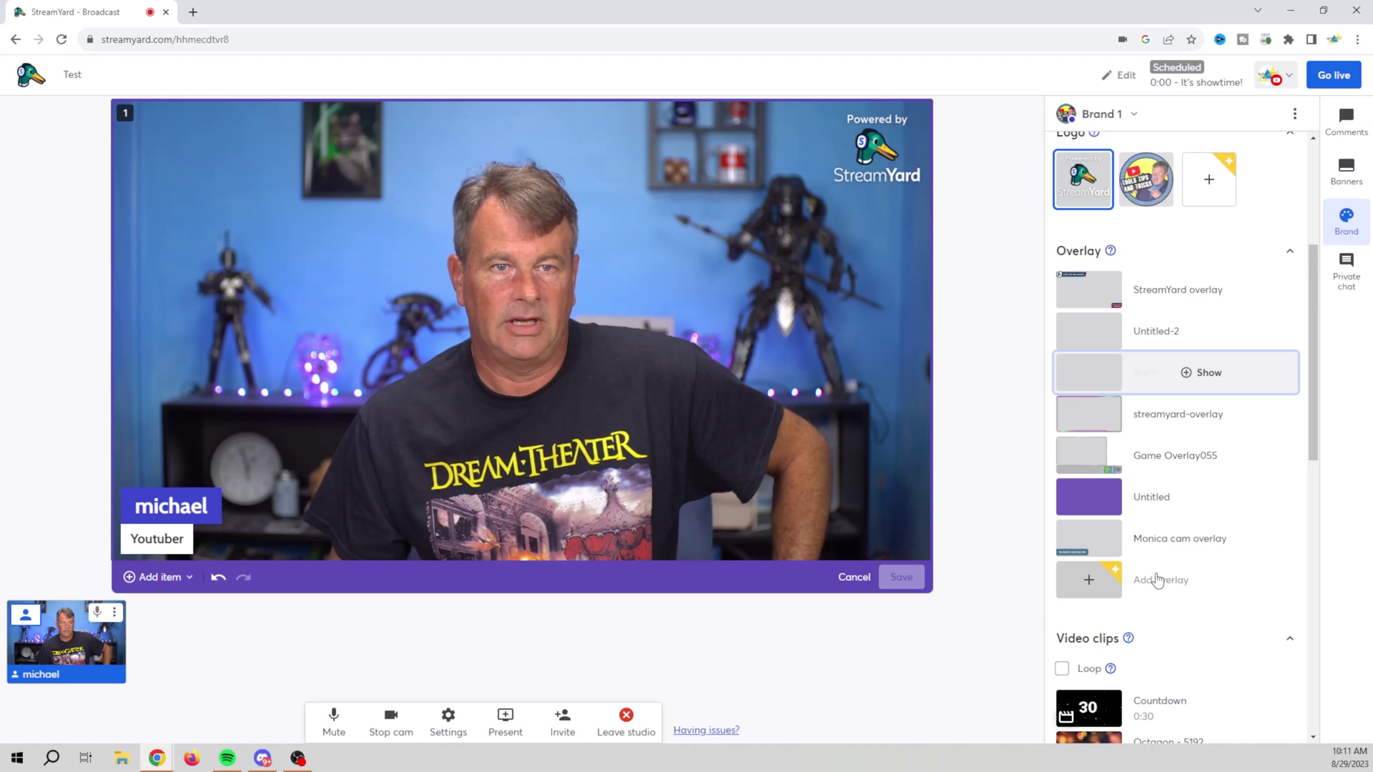
- Play the Countdown video clip on the stream and stop it, and play the Octagon - 5192 clip
scroll(1159, 579, down, 4)
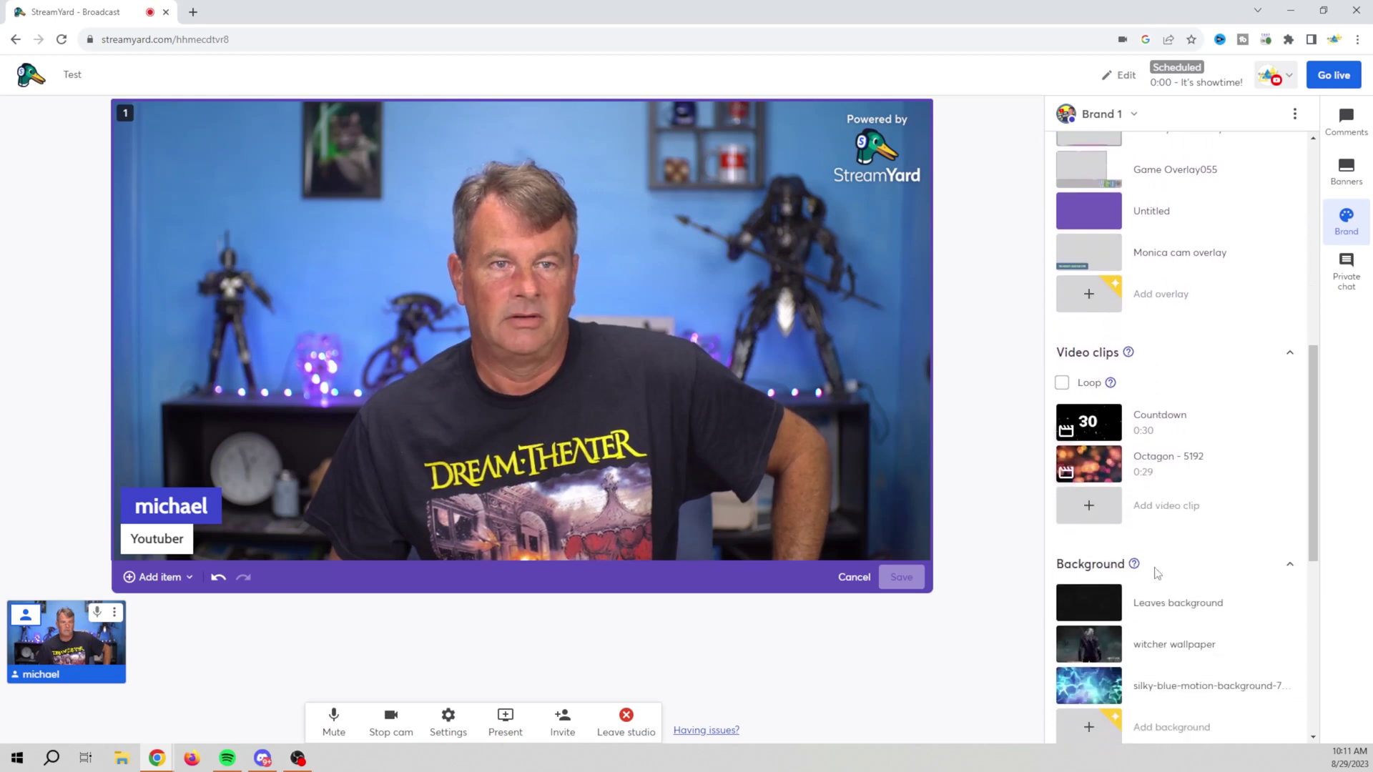
click(1097, 435)
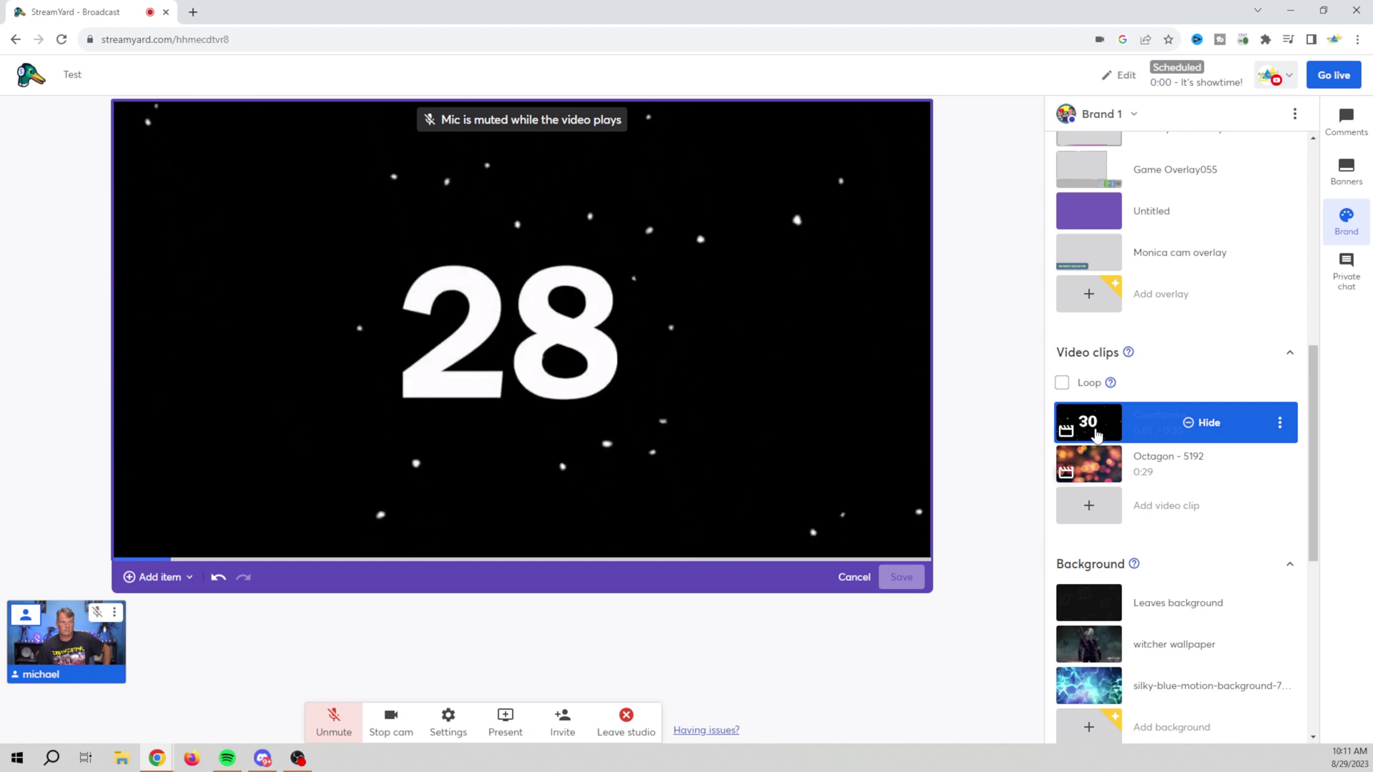
click(1097, 434)
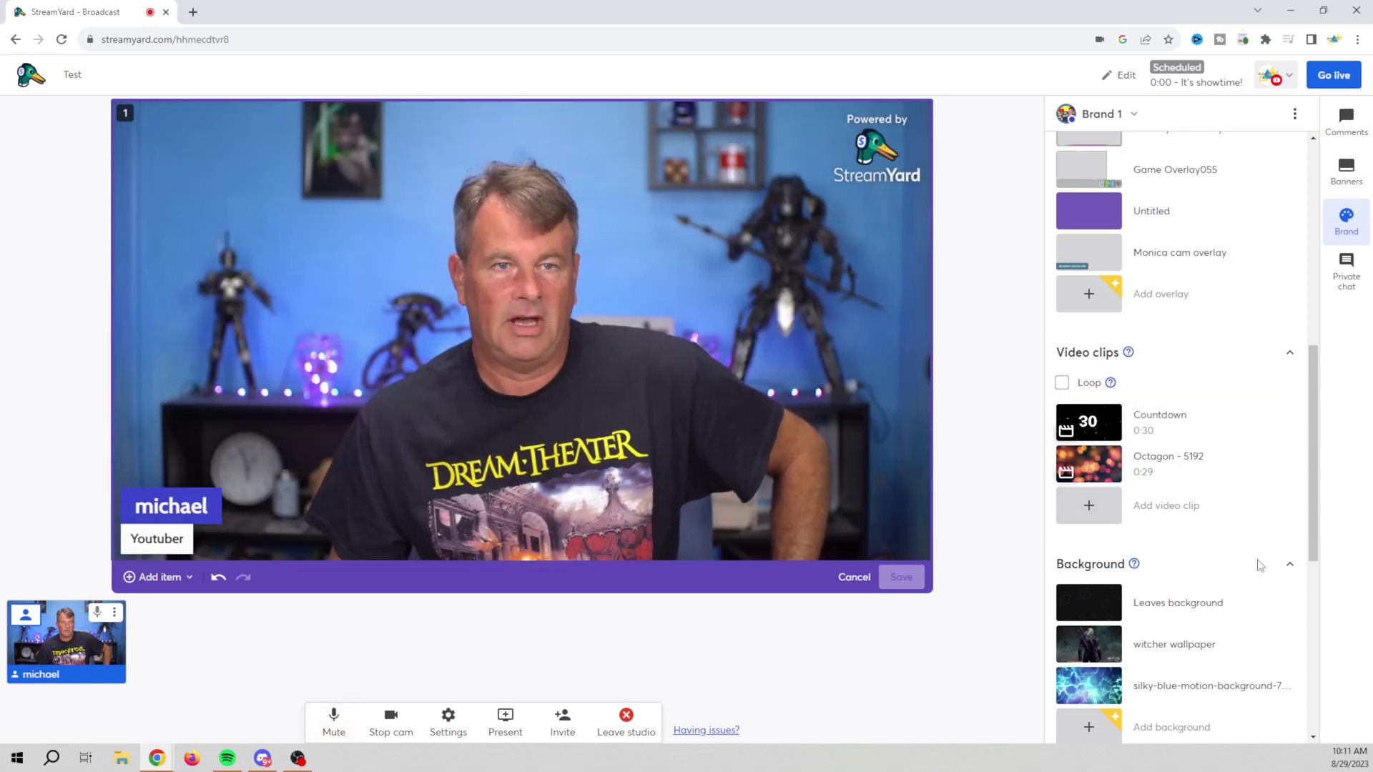
click(1109, 475)
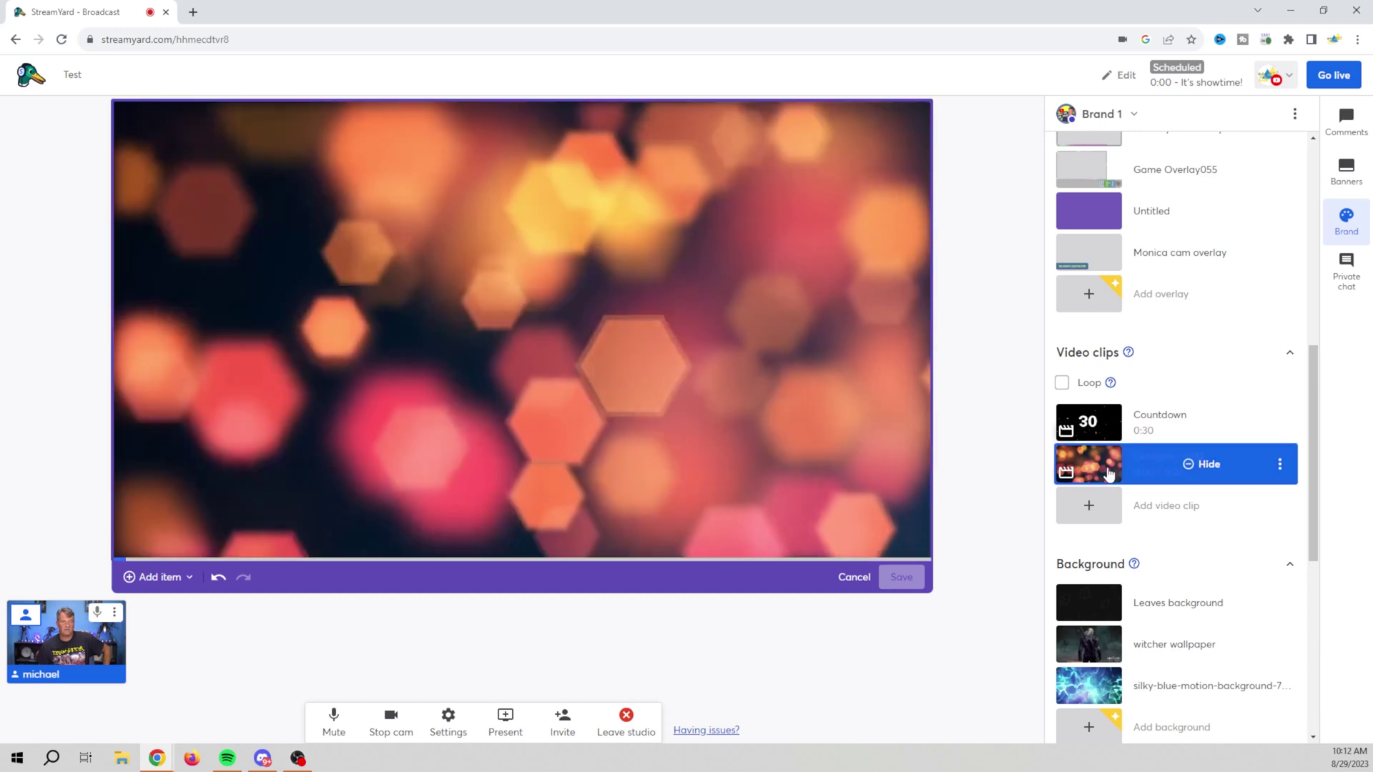
- Look through the background and background music options of the brand, and open the private chat
scroll(1181, 579, down, 7)
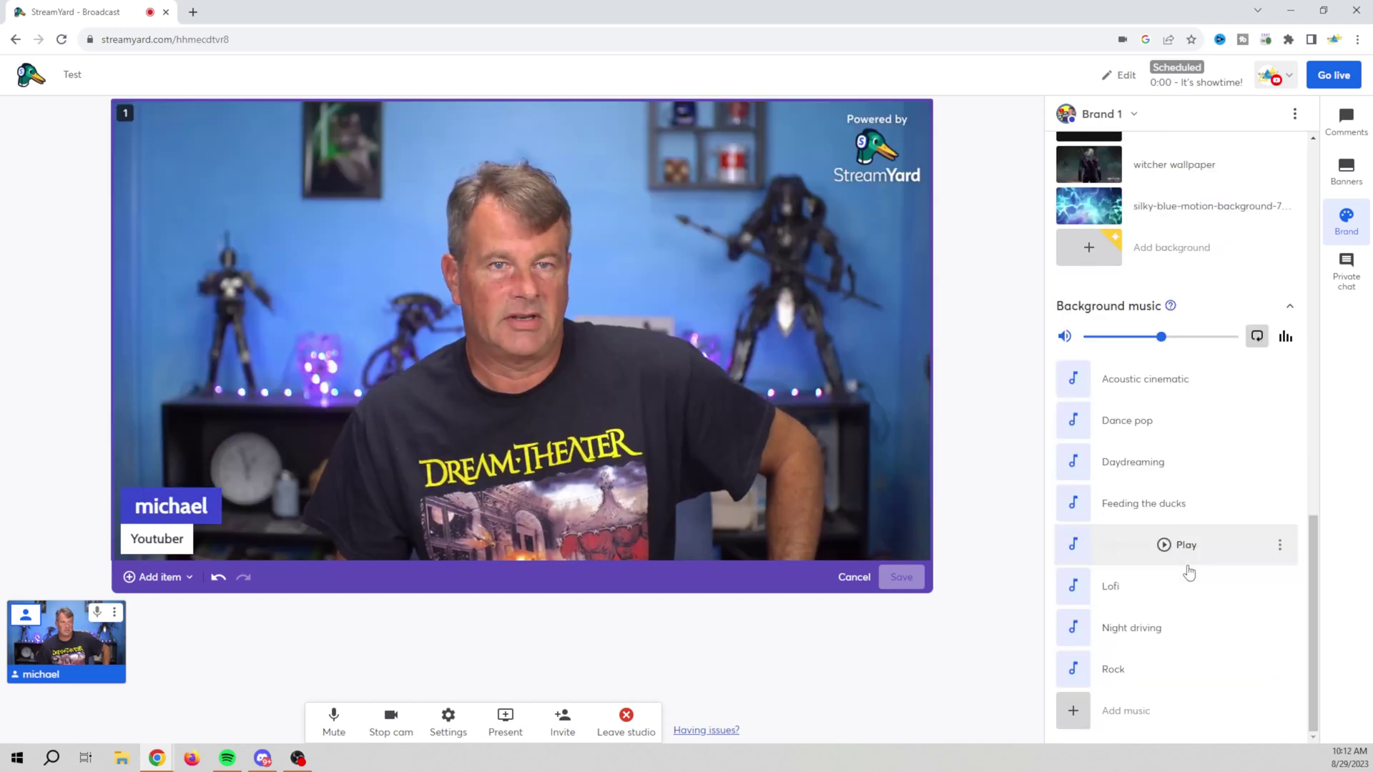
scroll(1186, 576, up, 10)
scroll(1187, 569, up, 2)
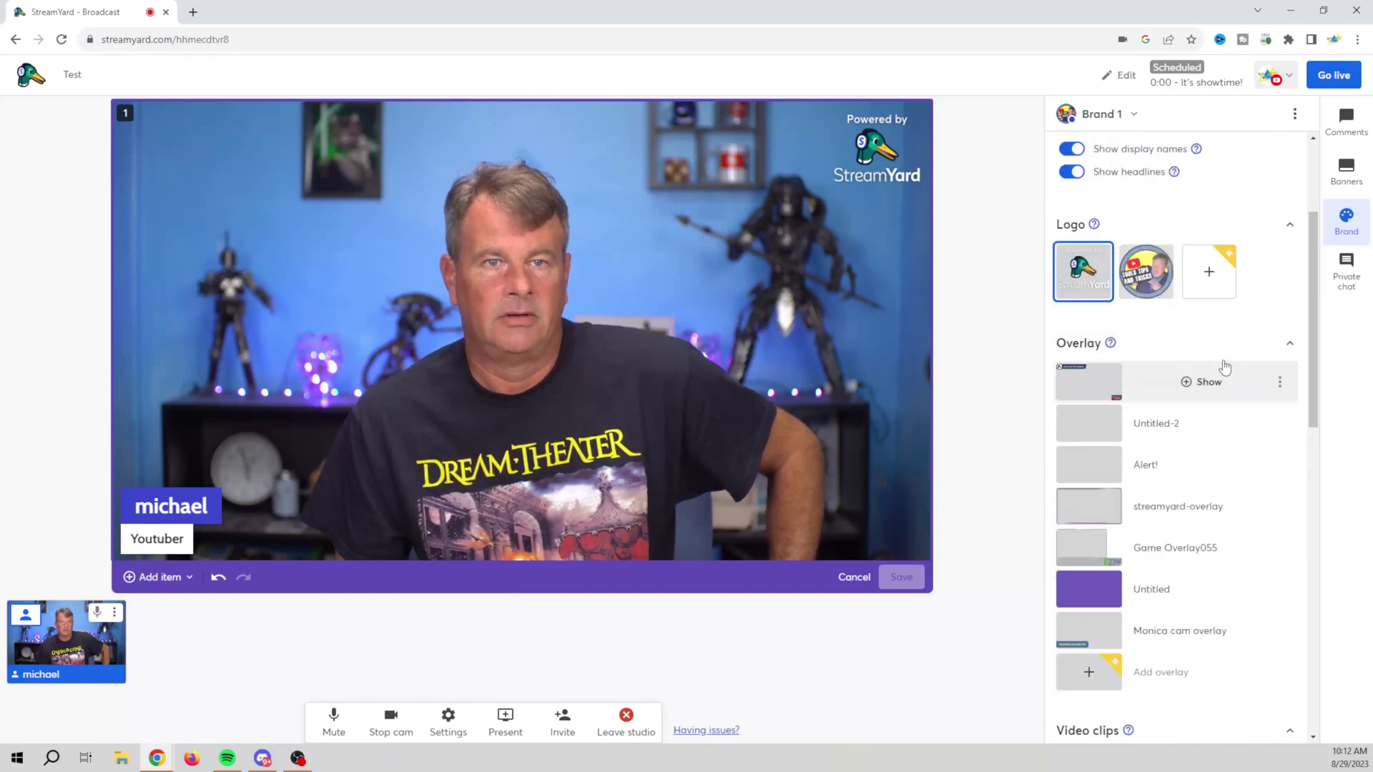
click(1347, 270)
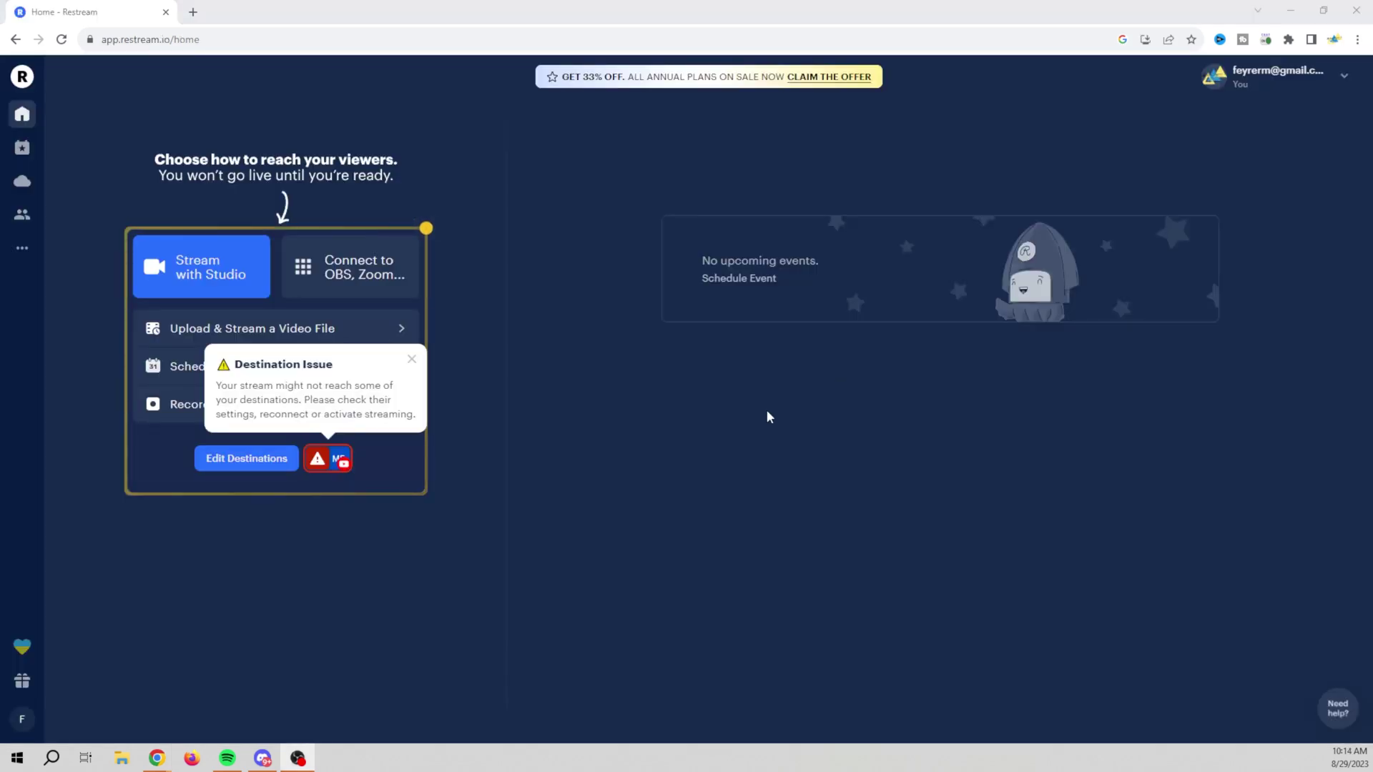
- Open the streaming destinations and look through the platforms that can be added, then return to the home page
click(251, 461)
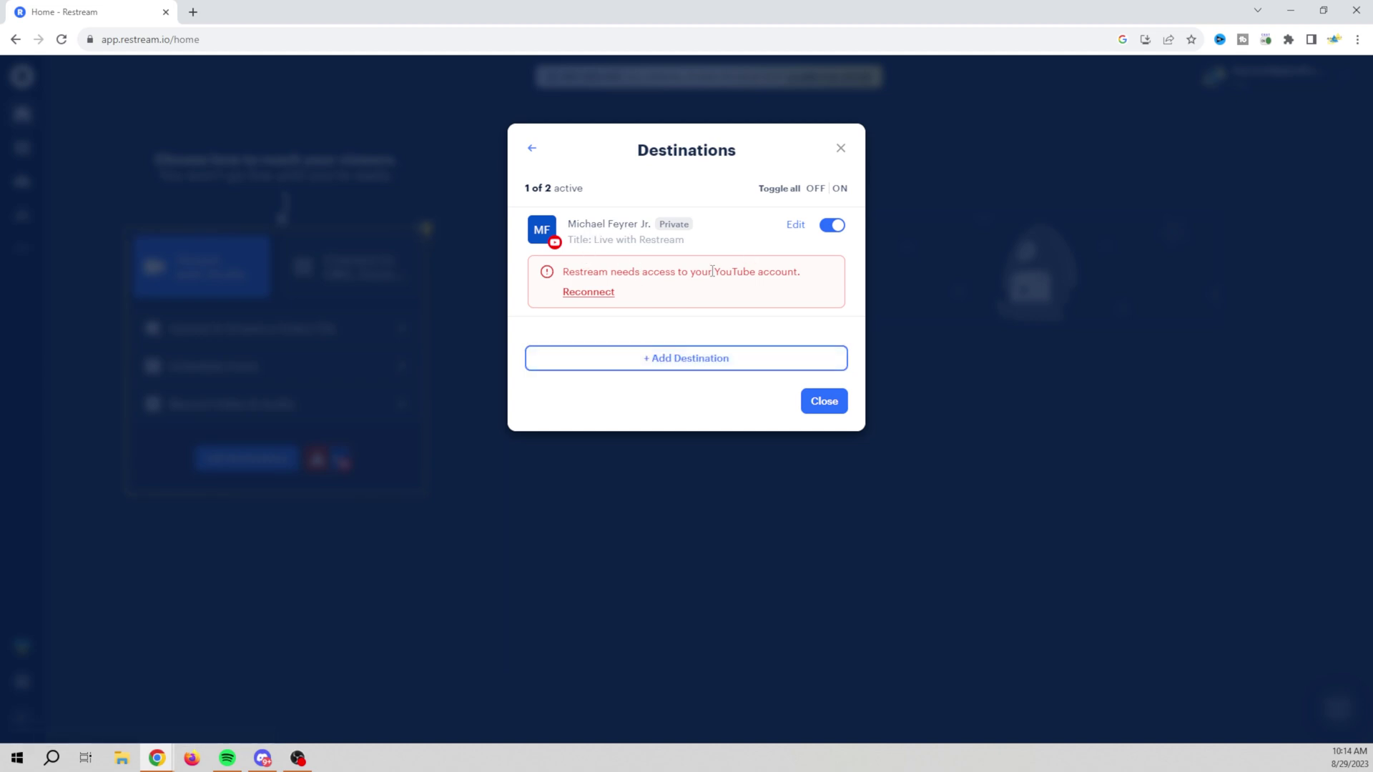
click(663, 365)
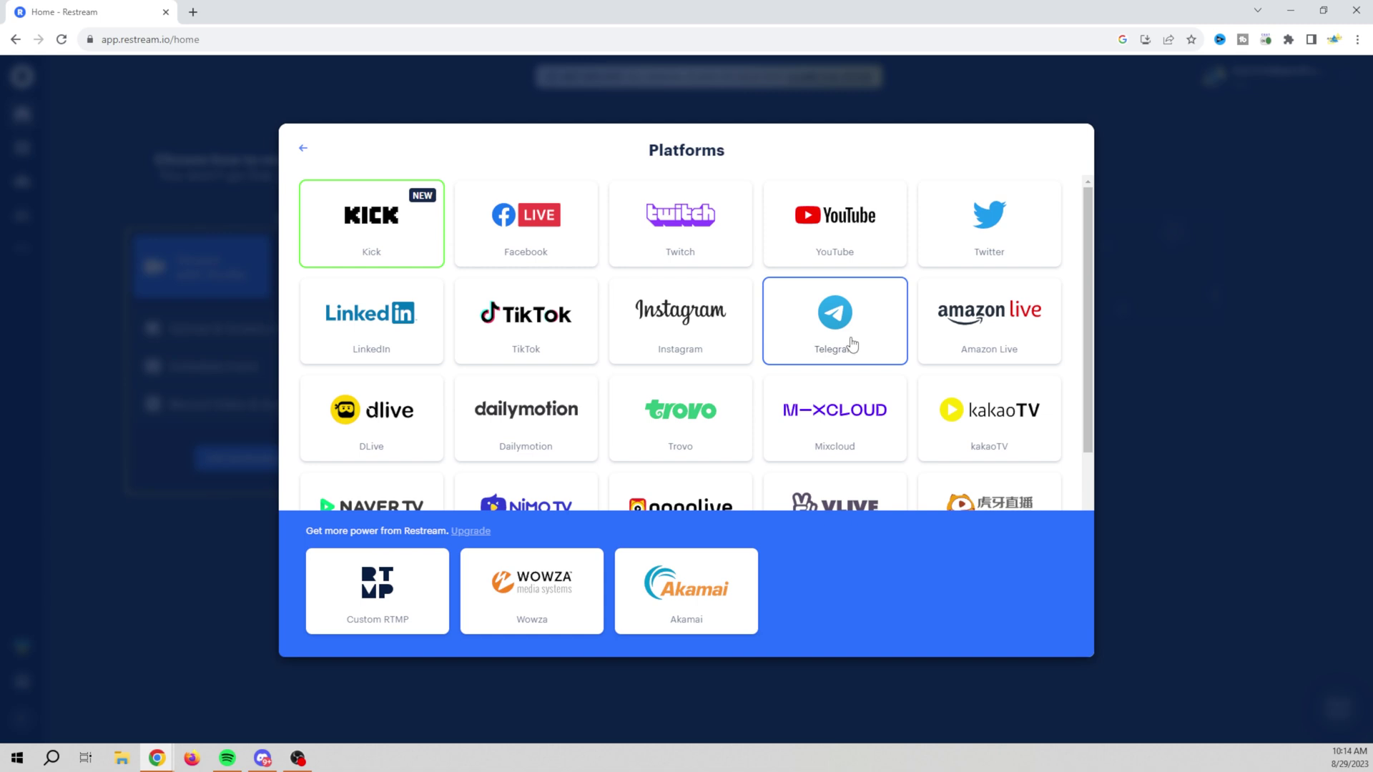
scroll(804, 354, down, 4)
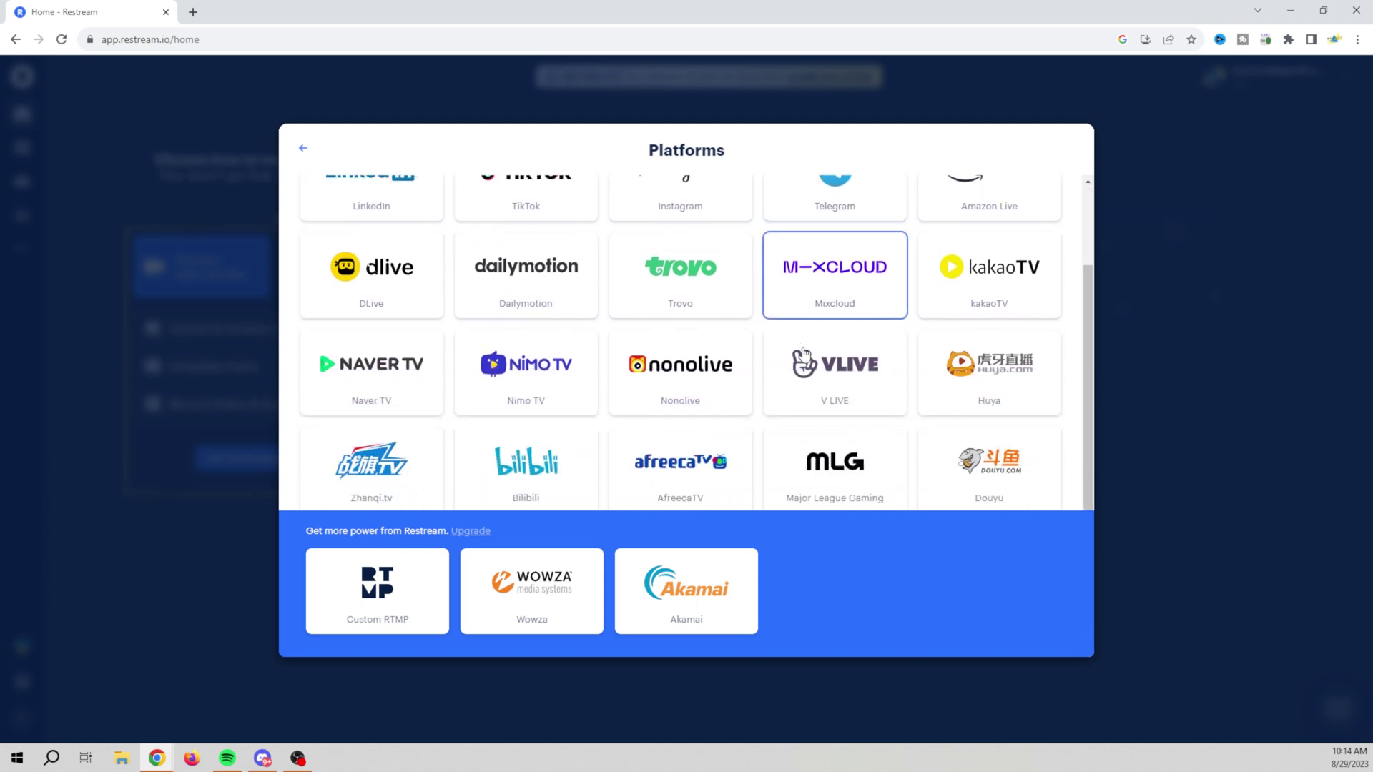
scroll(798, 367, down, 1)
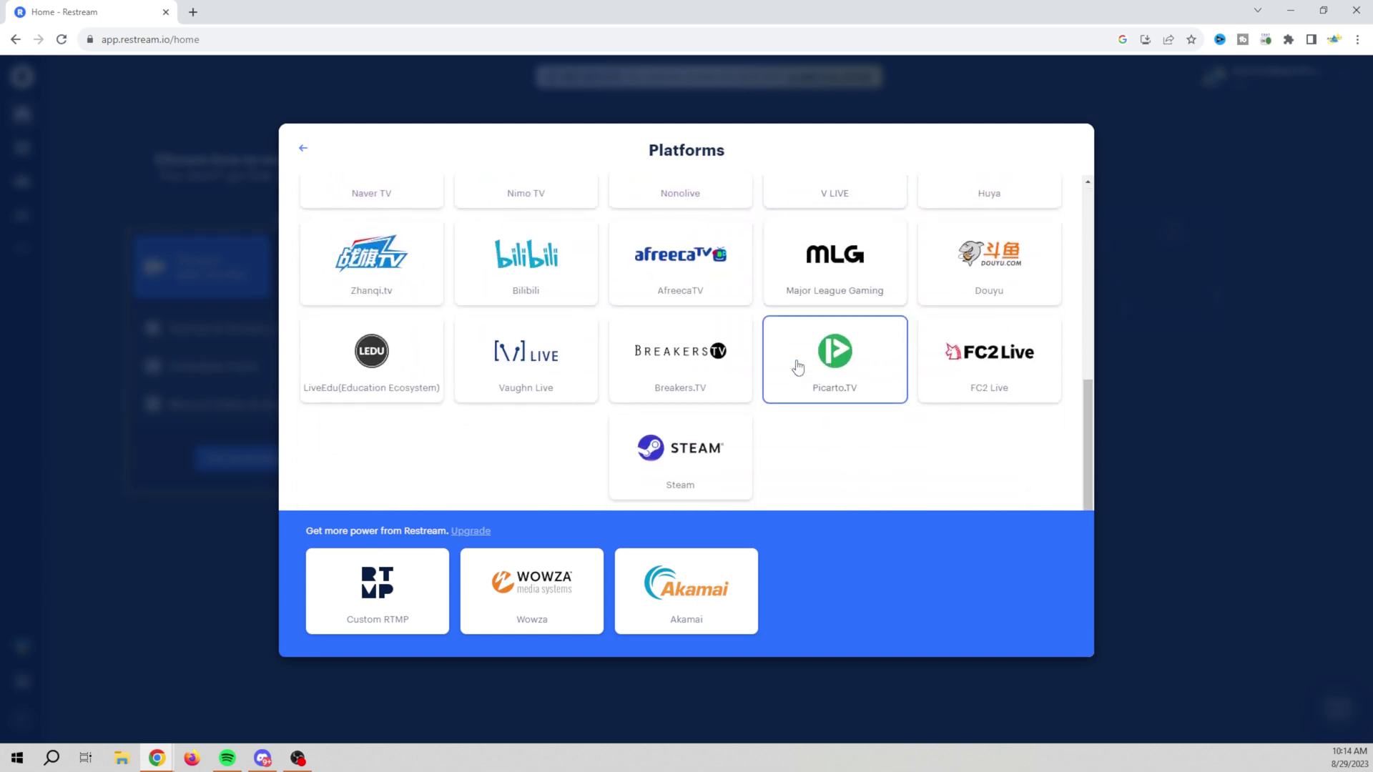
scroll(798, 368, up, 5)
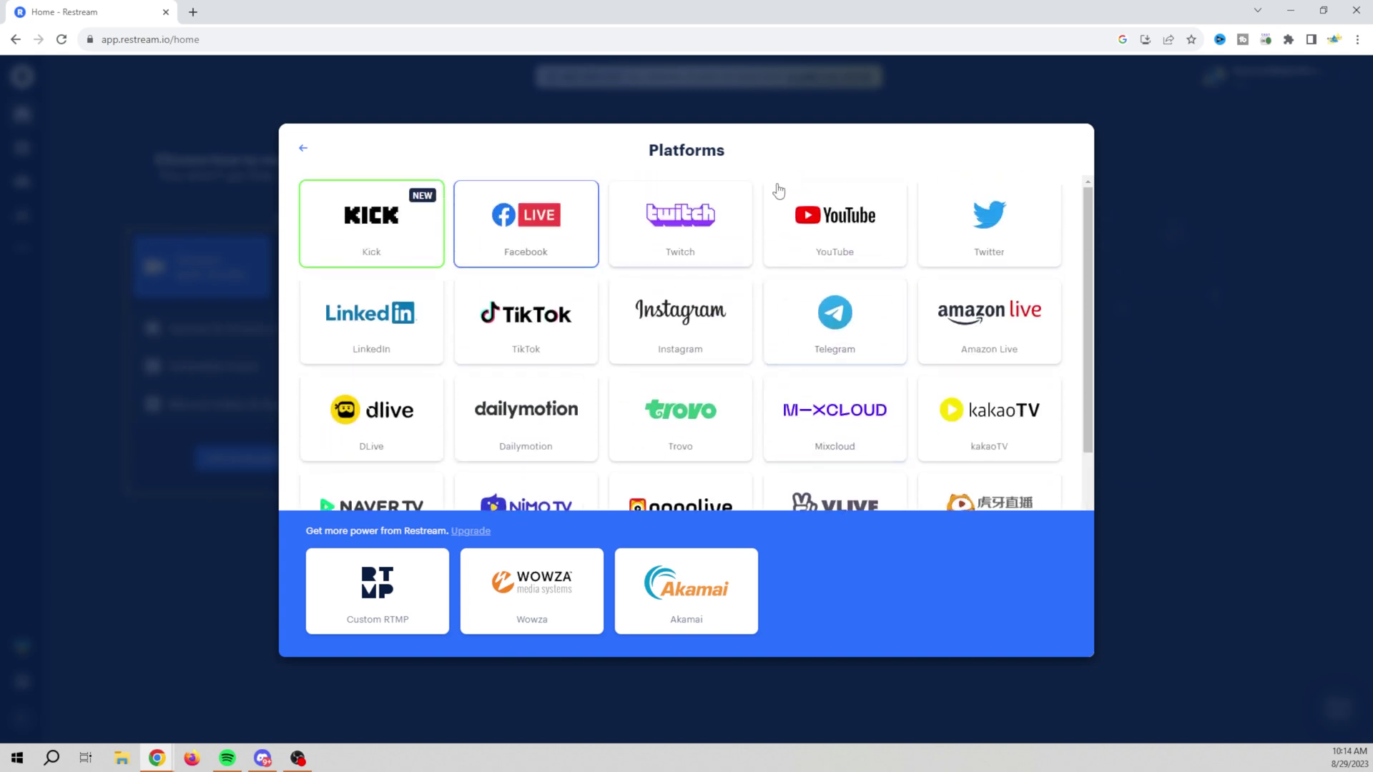
click(1120, 290)
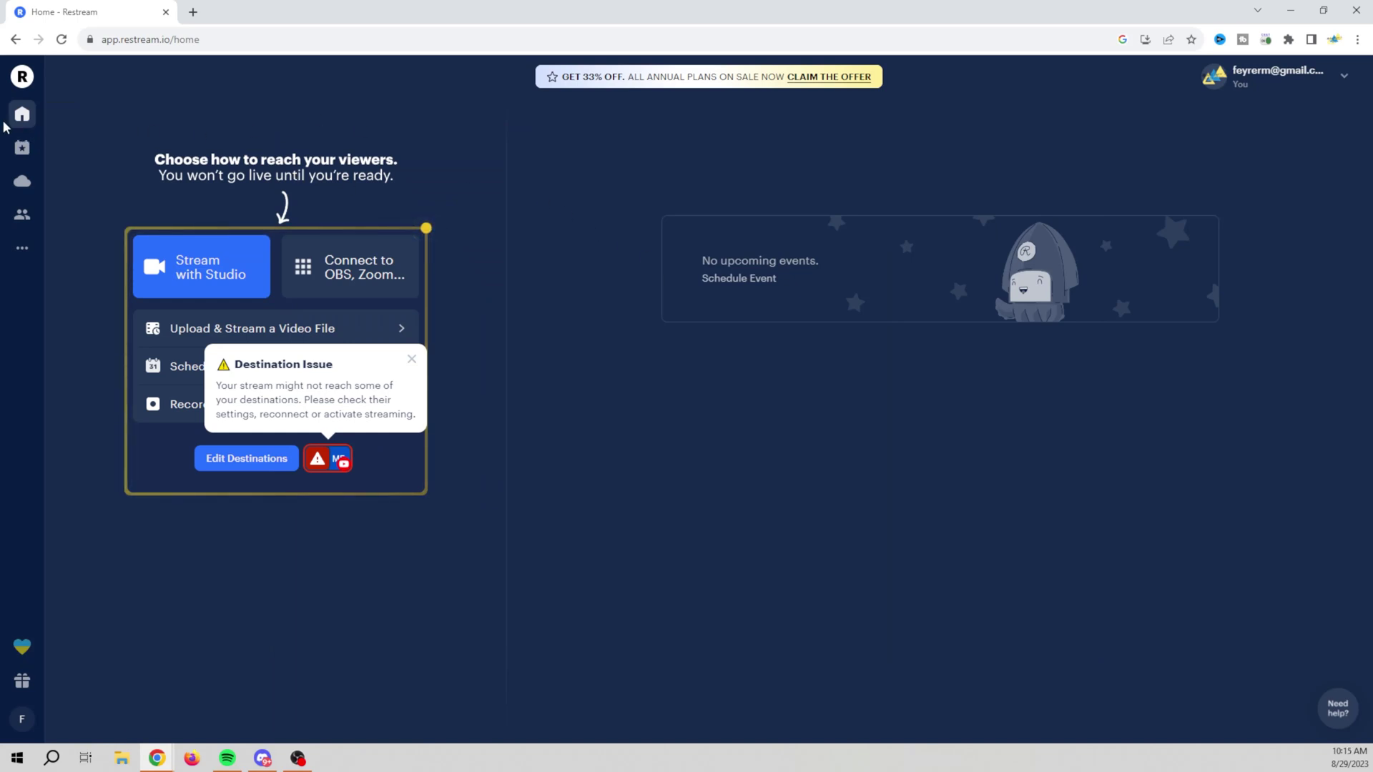
- Look at the upcoming events and the streaming options for creating an event, and go back to the home page
click(23, 147)
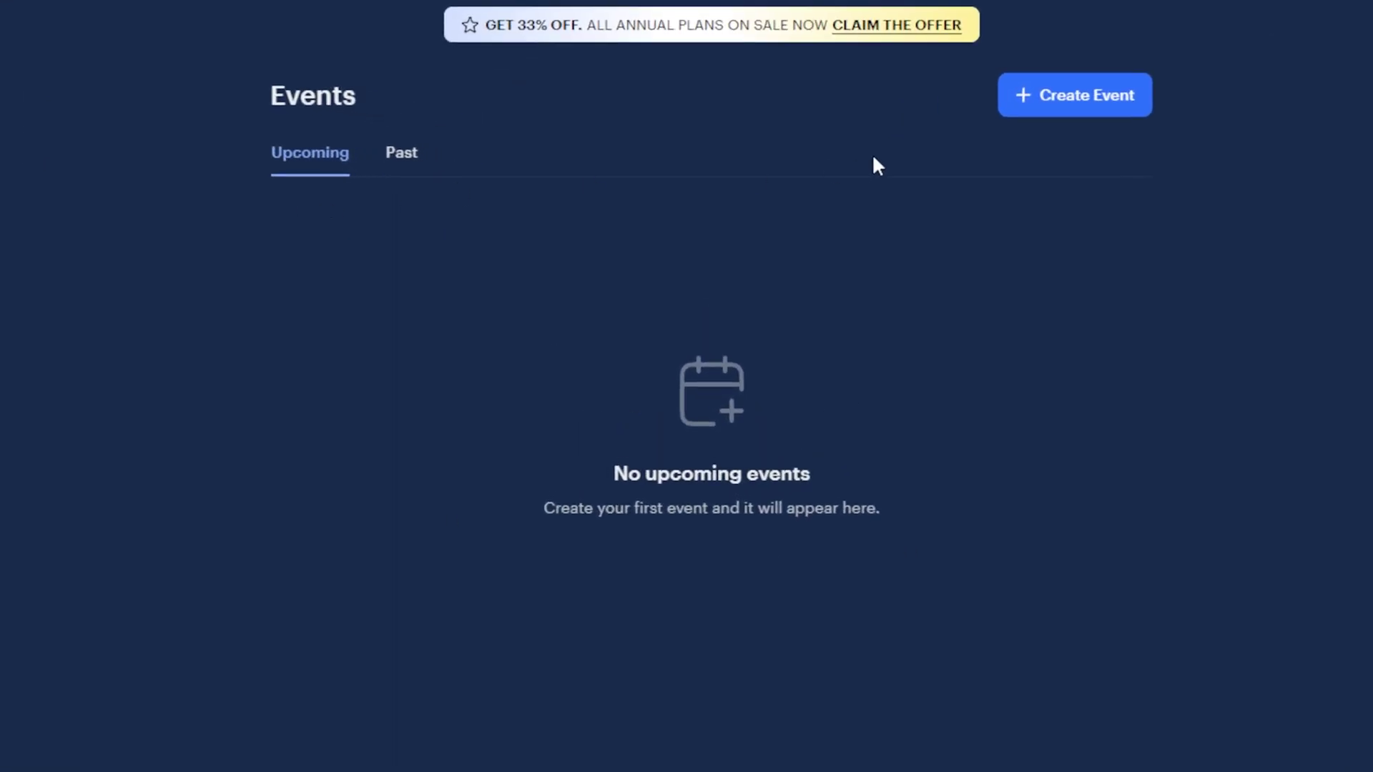
click(1105, 98)
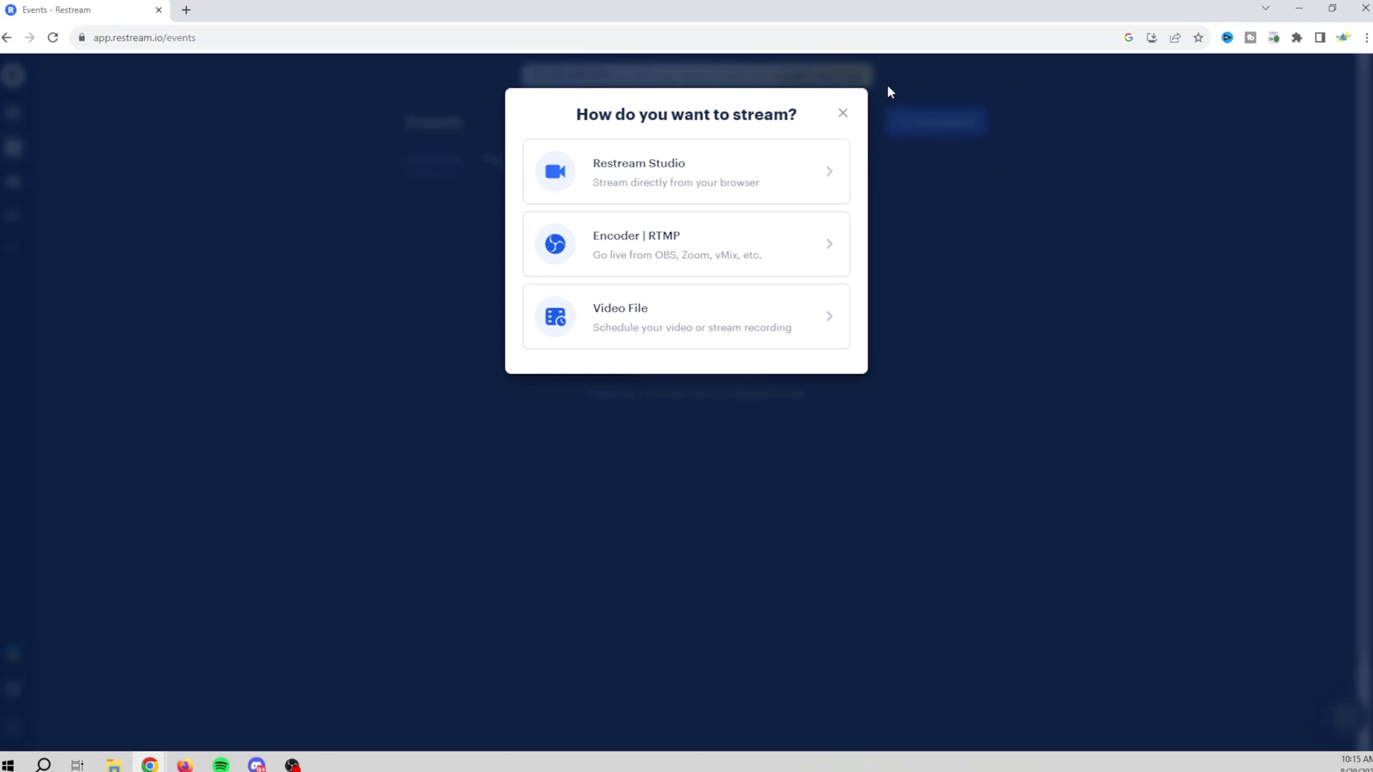
click(842, 112)
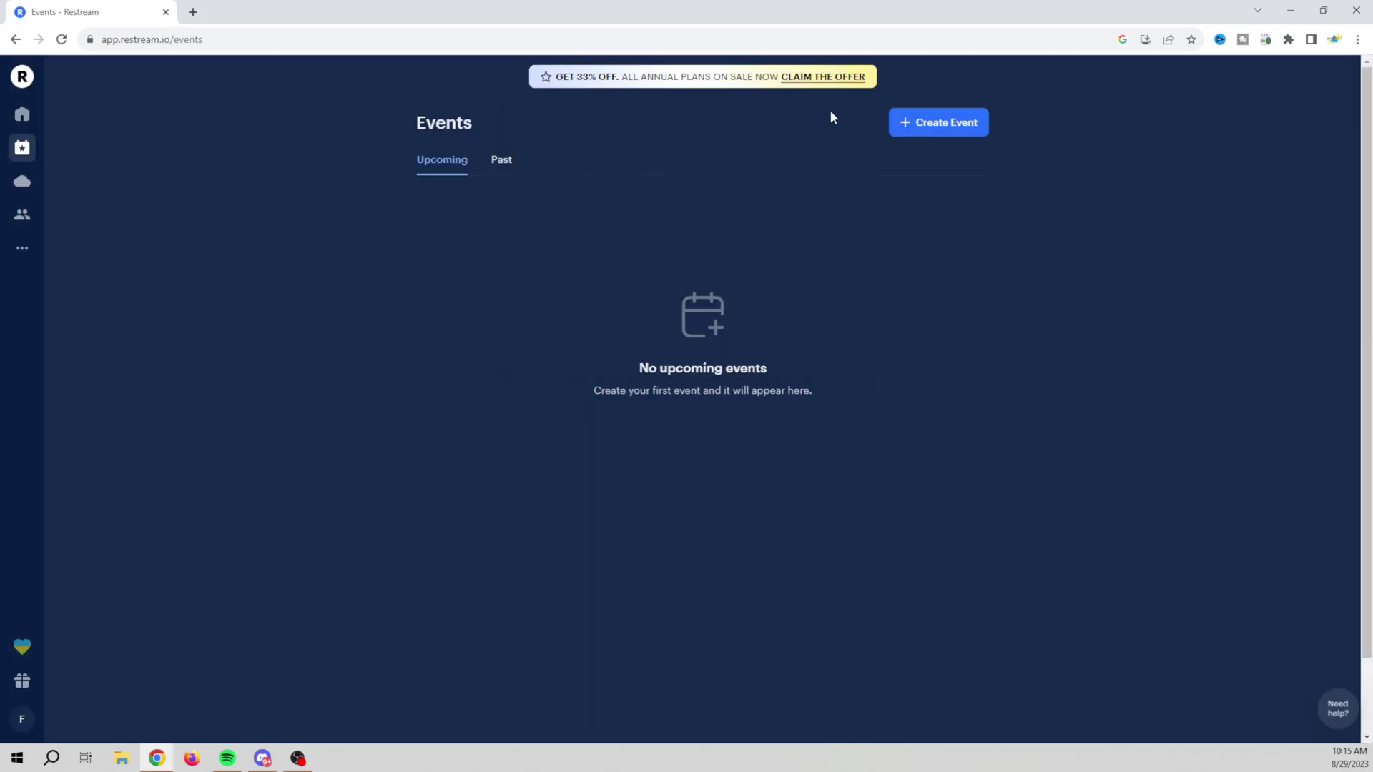
click(22, 114)
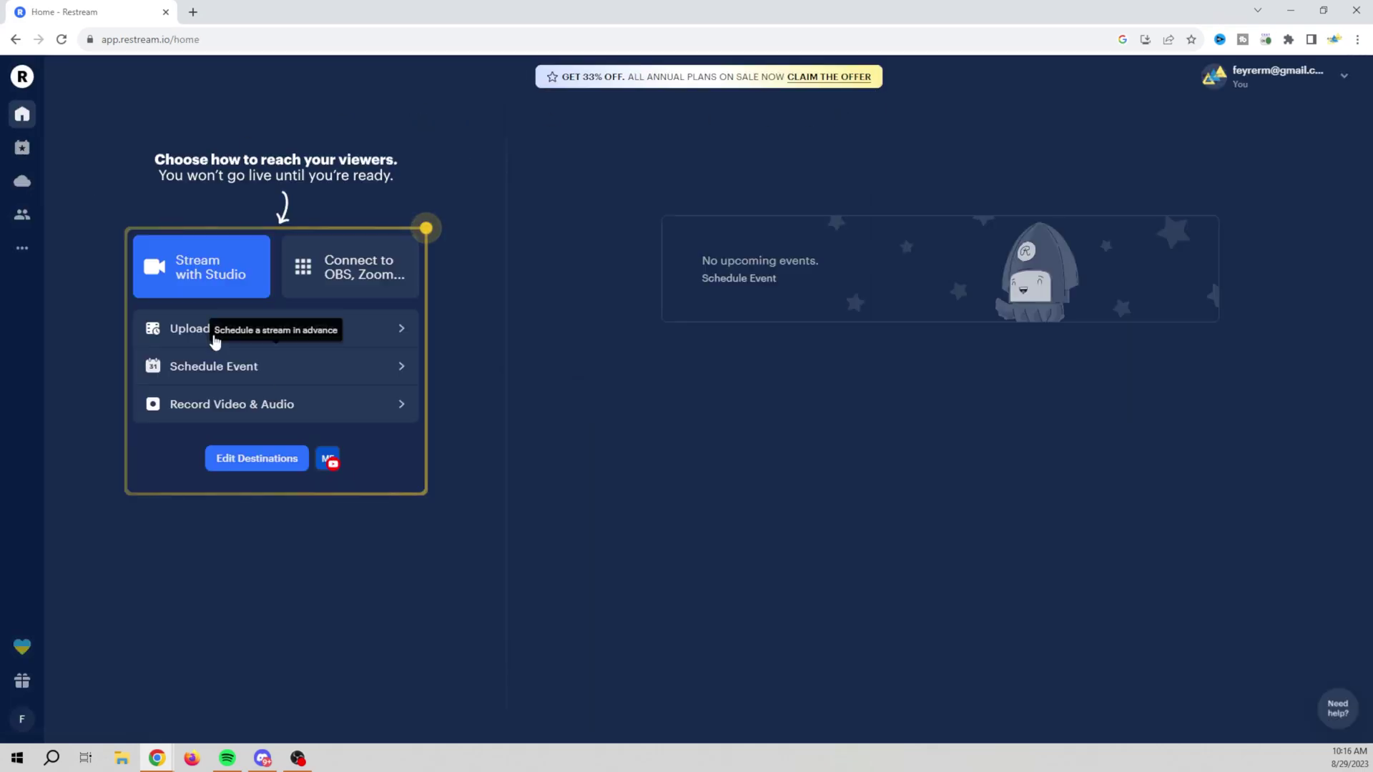
- Enter Restream Studio with the virtual background turned on and set to blur, and look through the keyboard shortcuts
click(184, 283)
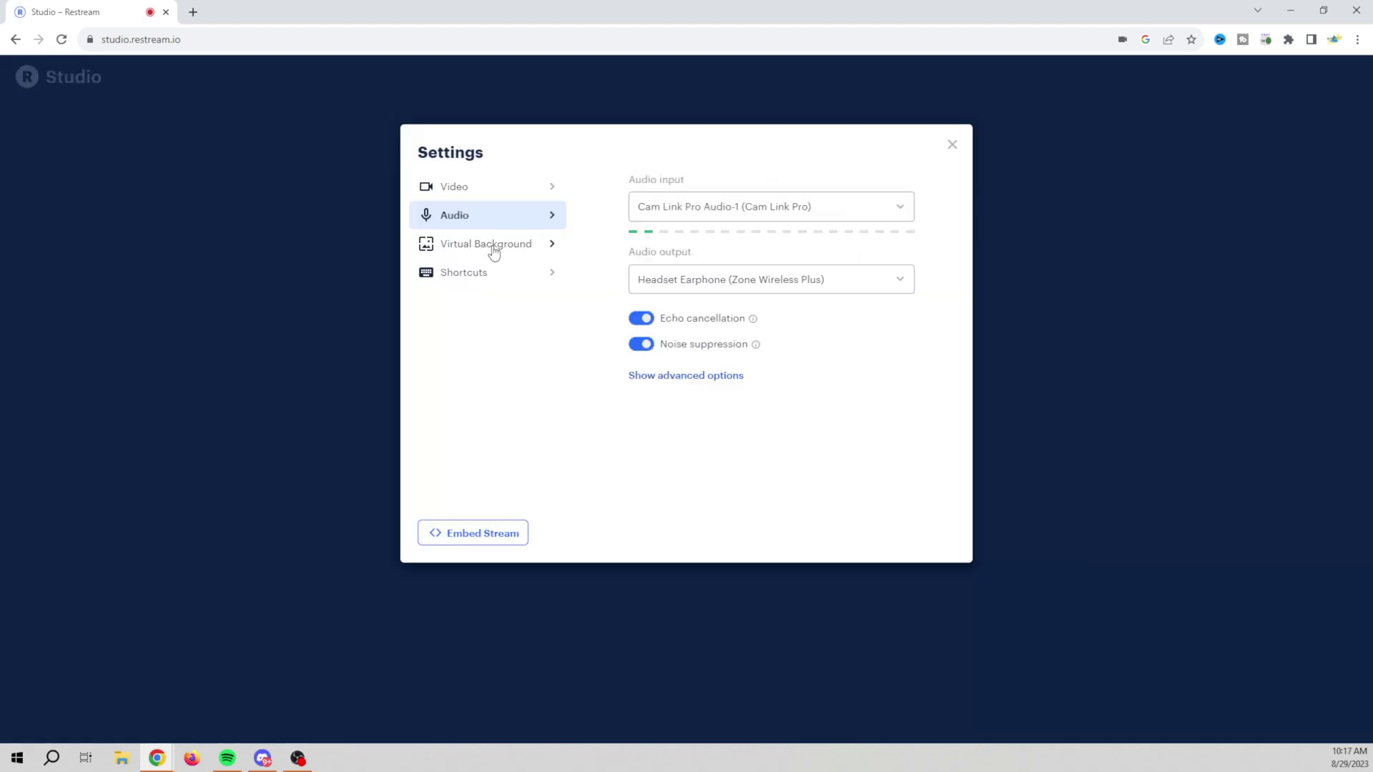
click(493, 250)
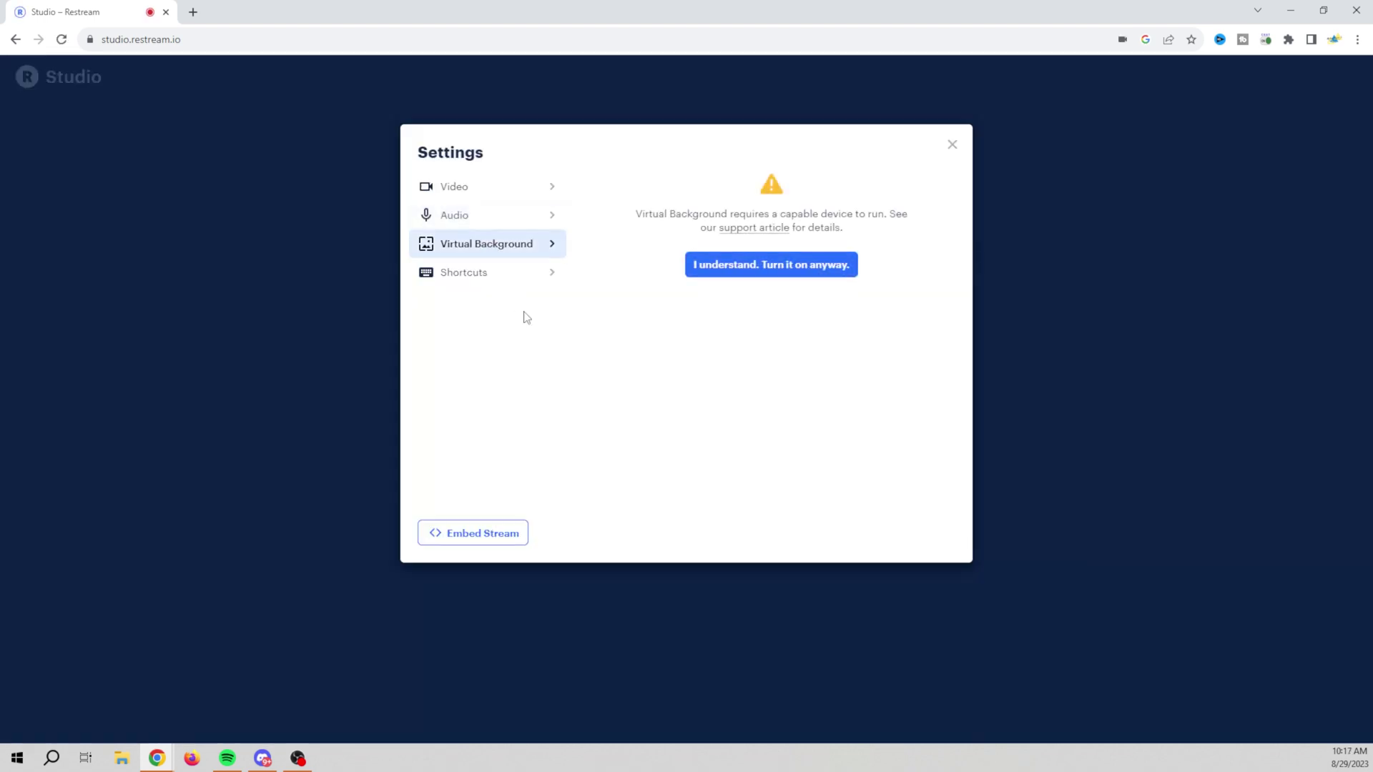
click(774, 266)
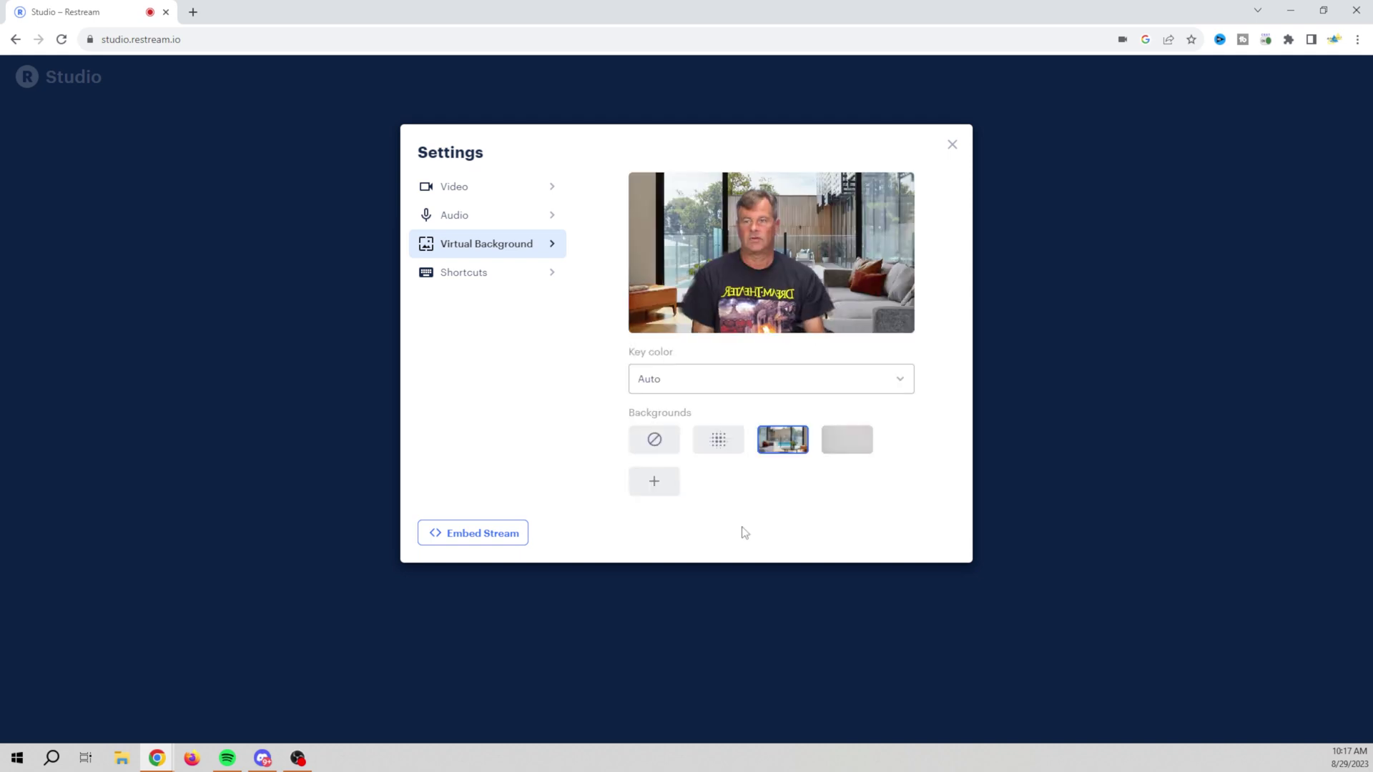
click(720, 450)
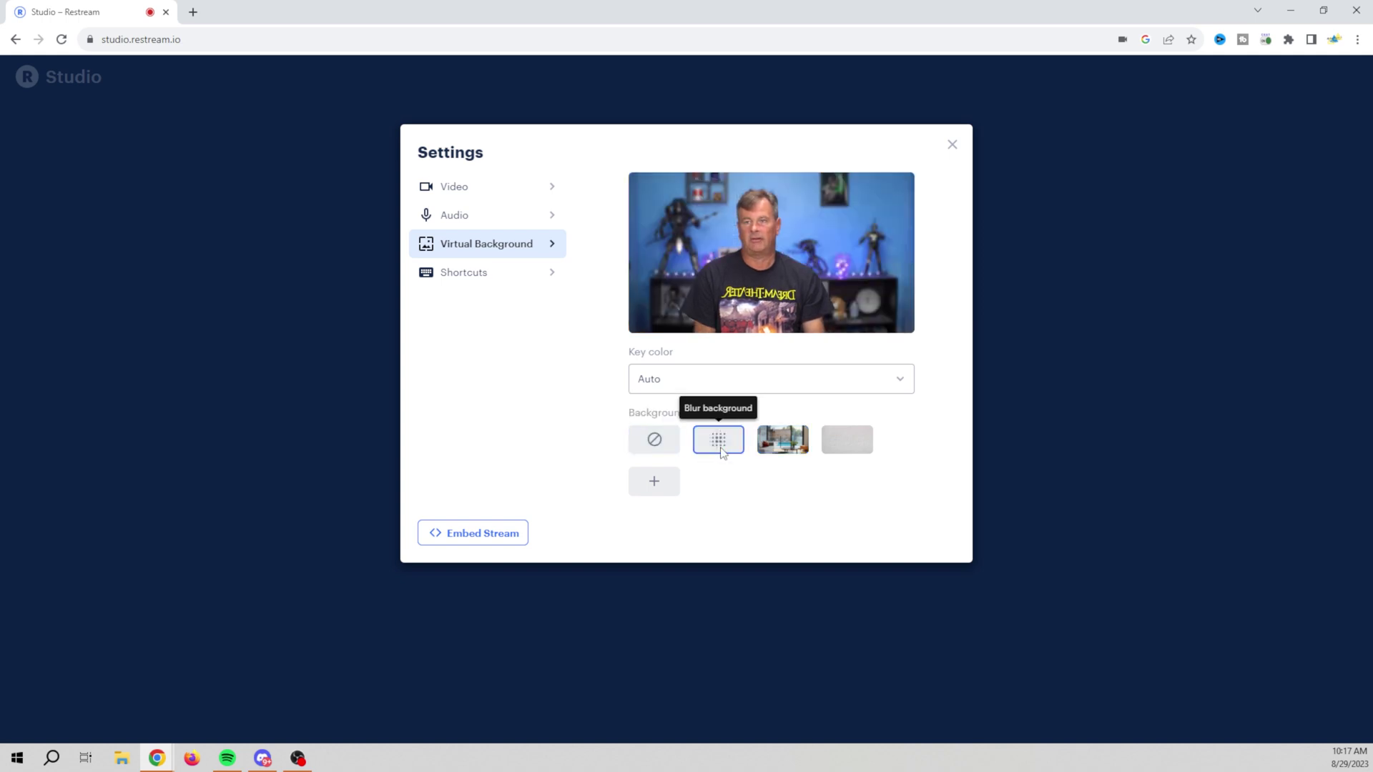
scroll(608, 338, down, 4)
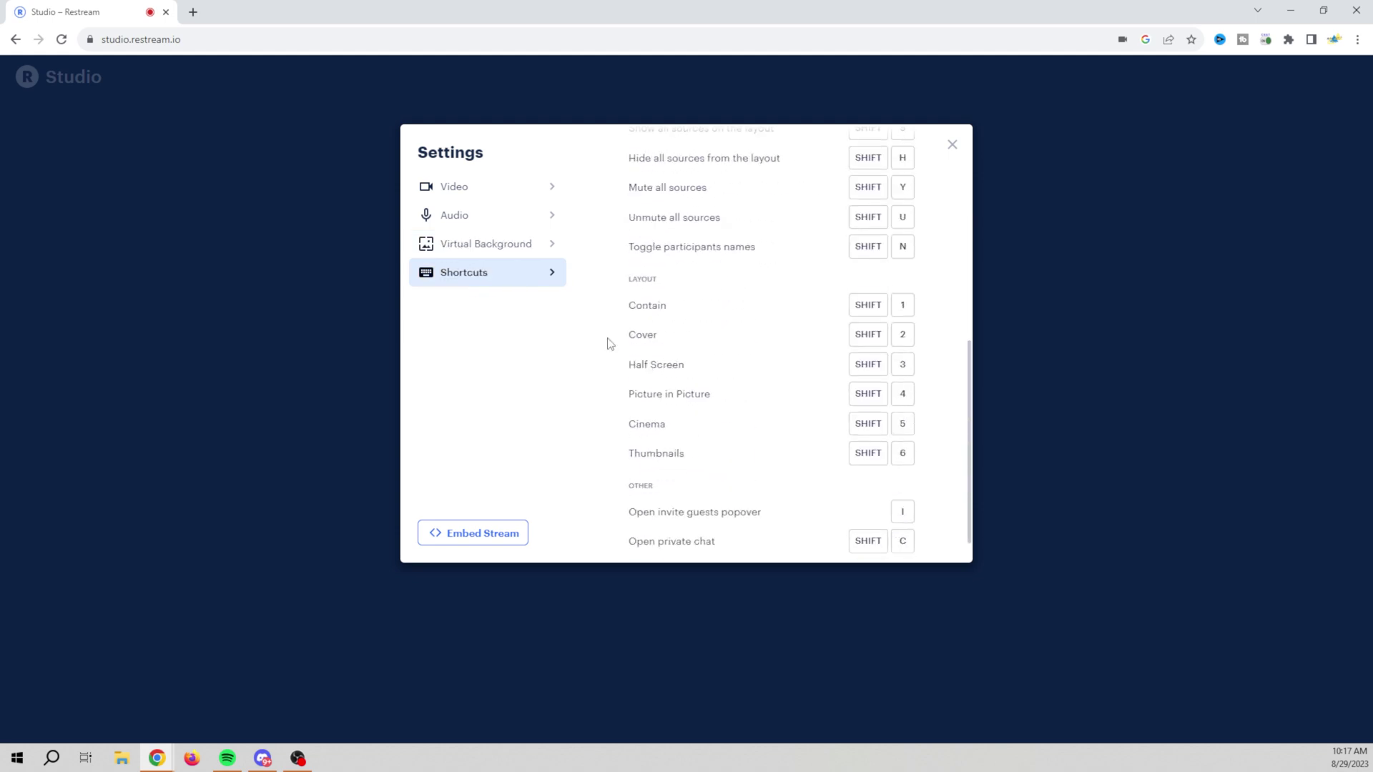
scroll(610, 344, up, 6)
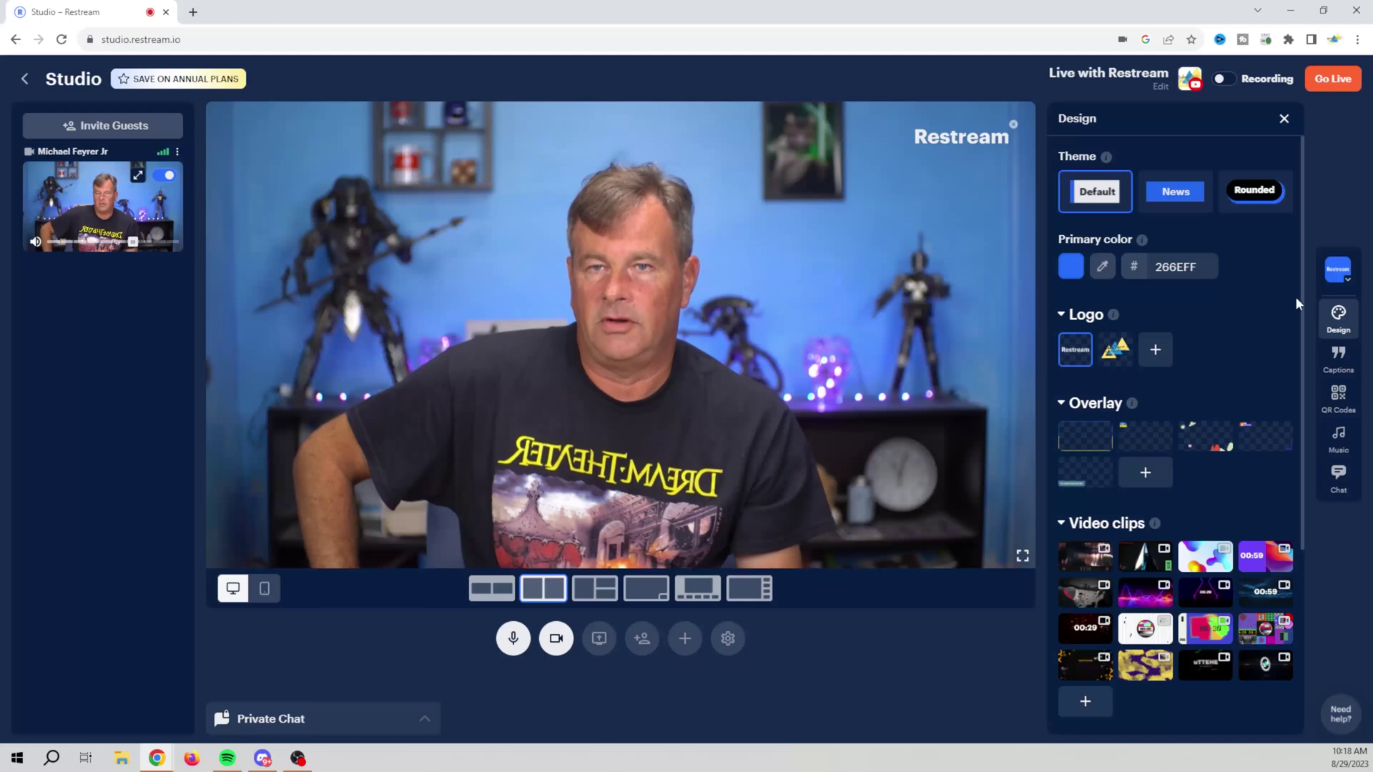
- Preview the first lower third and the ticker about 30+ social platforms on the stream, hiding each one again
click(1344, 361)
mouse_move(1134, 218)
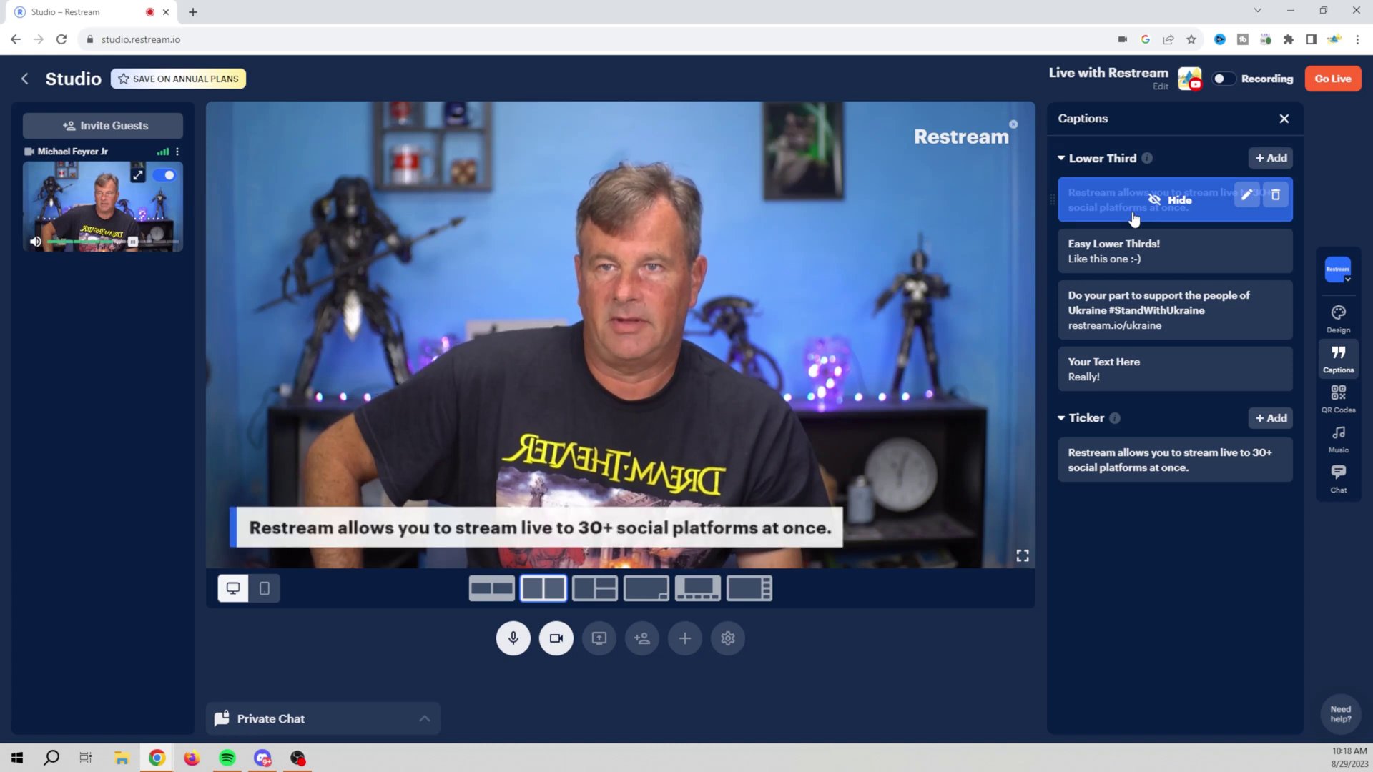
click(1134, 218)
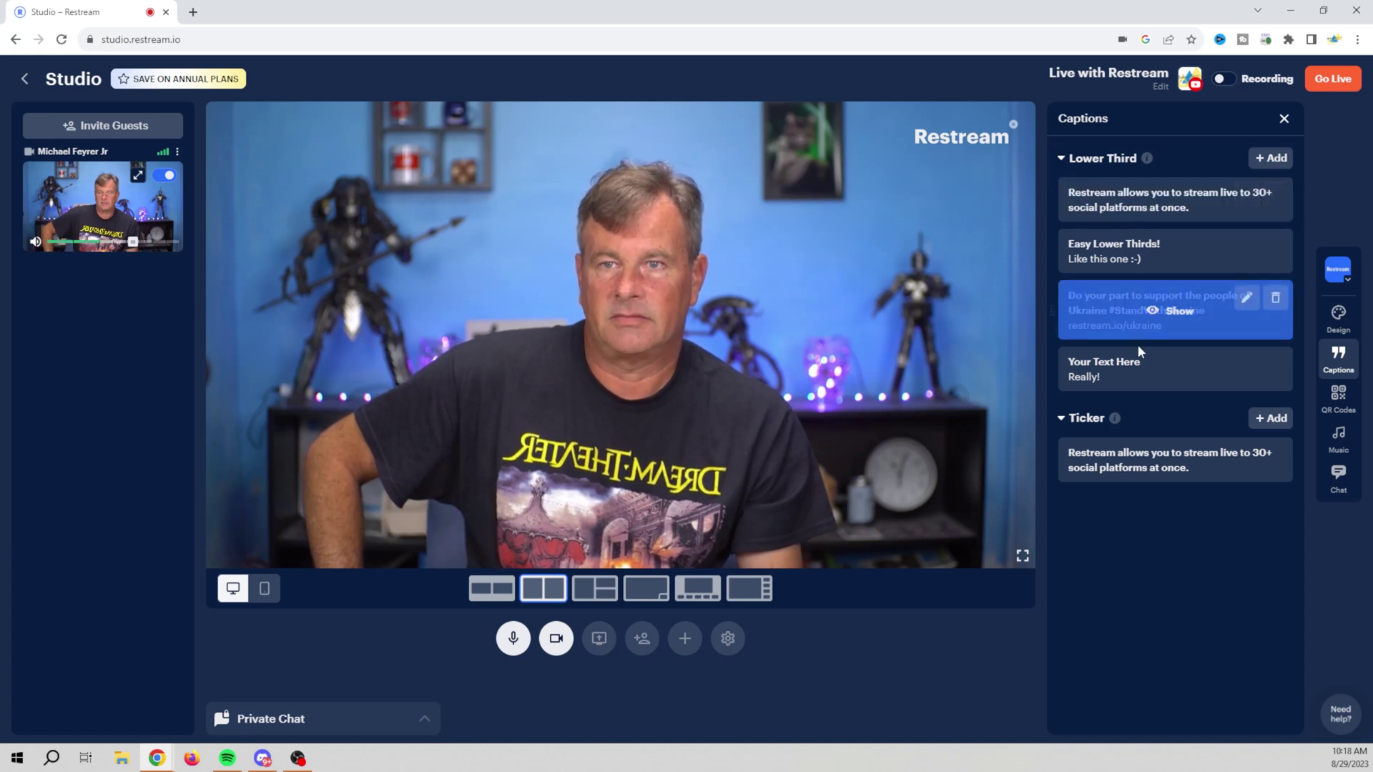
mouse_move(1146, 373)
mouse_move(1125, 456)
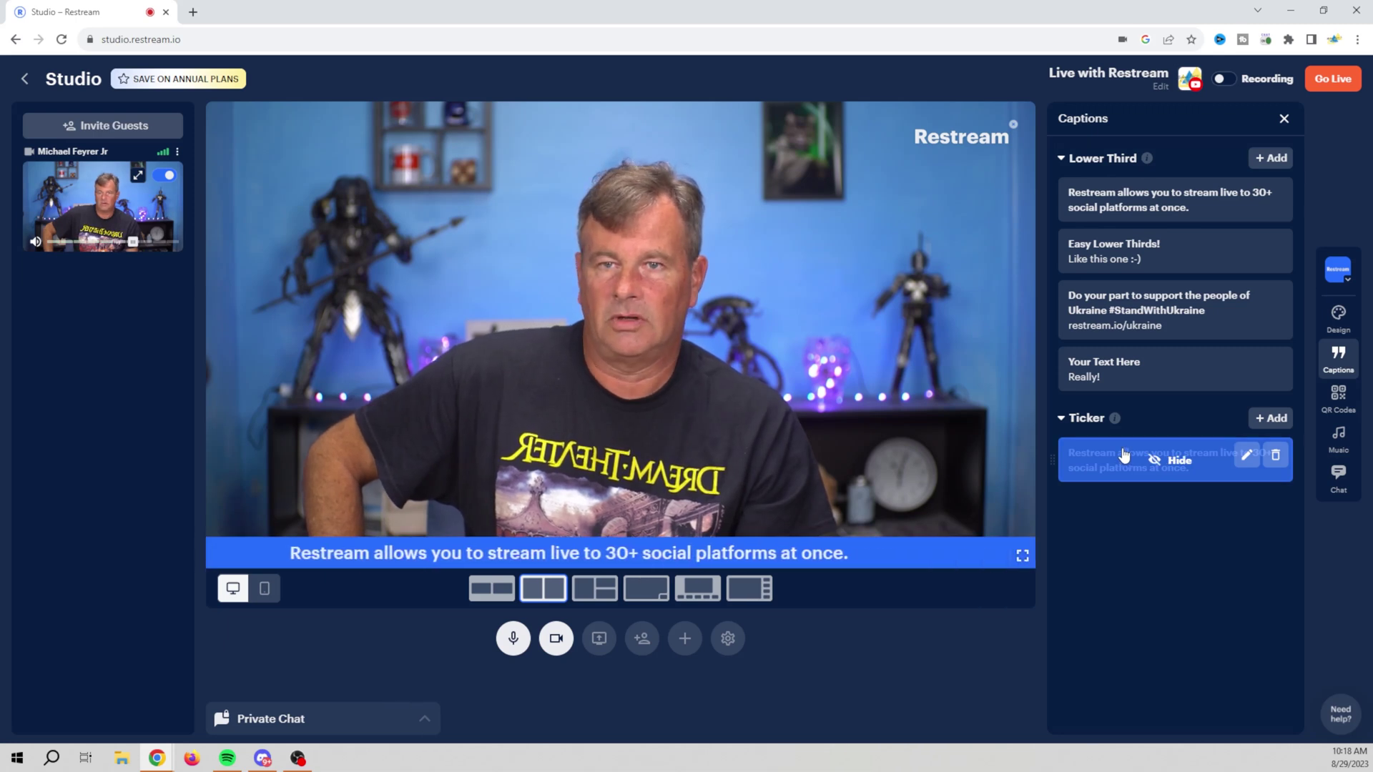
click(1172, 460)
- Look through the available background music styles in Music AI
click(1338, 438)
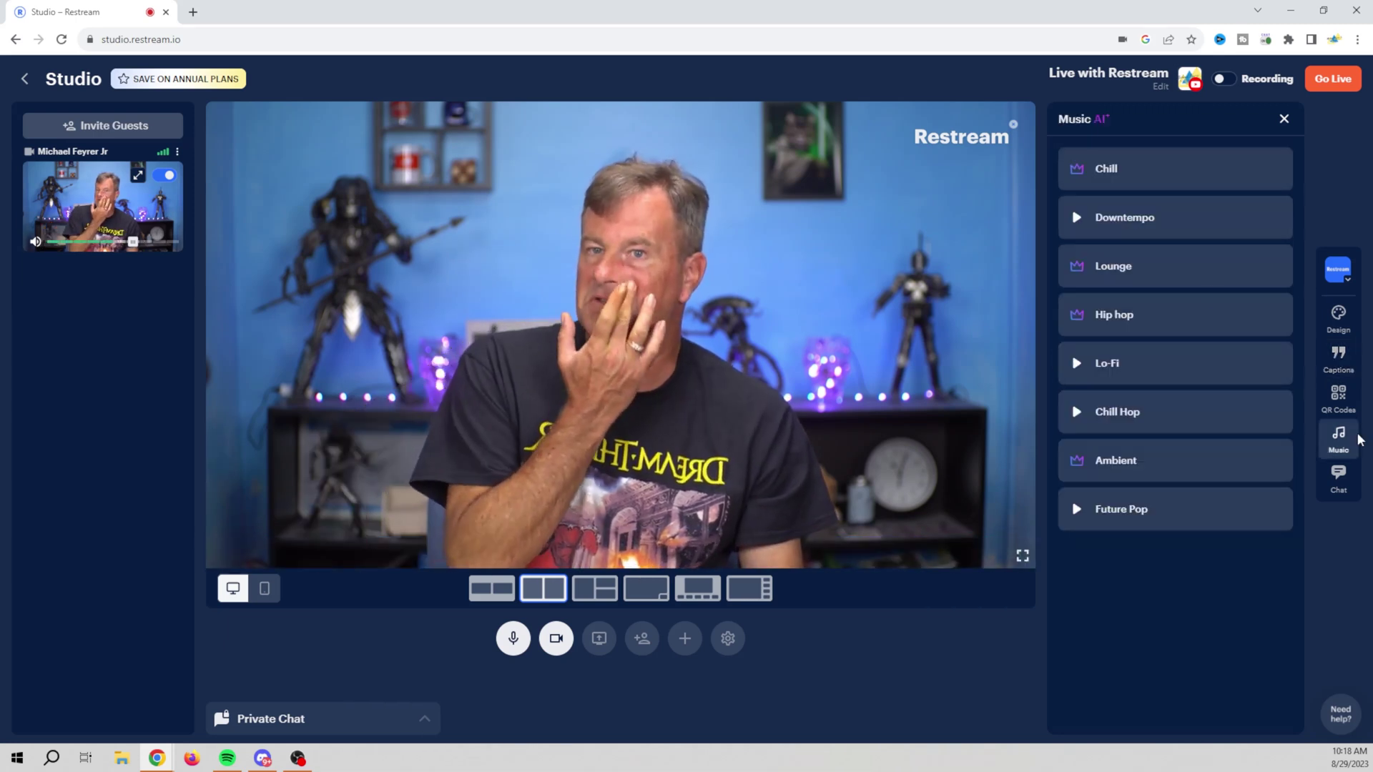
mouse_move(1147, 261)
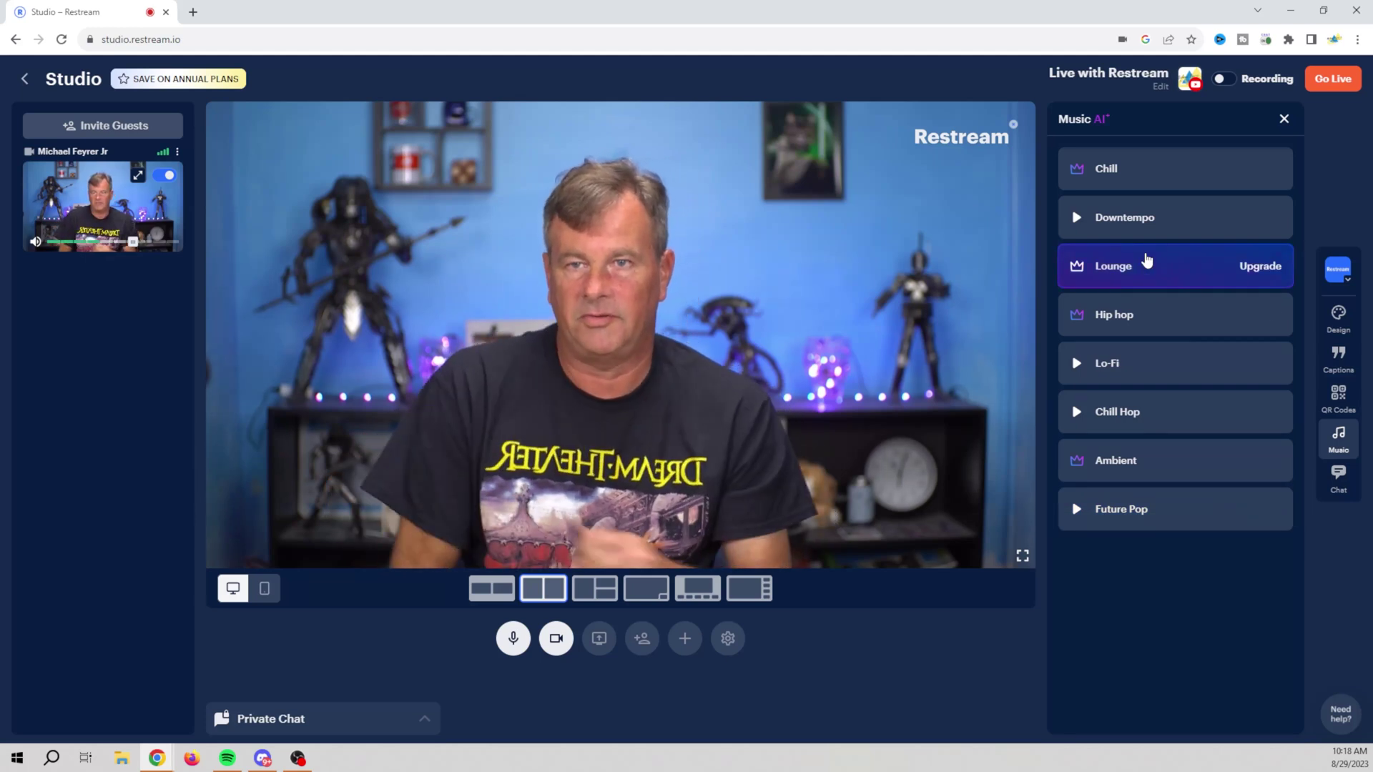
mouse_move(1173, 165)
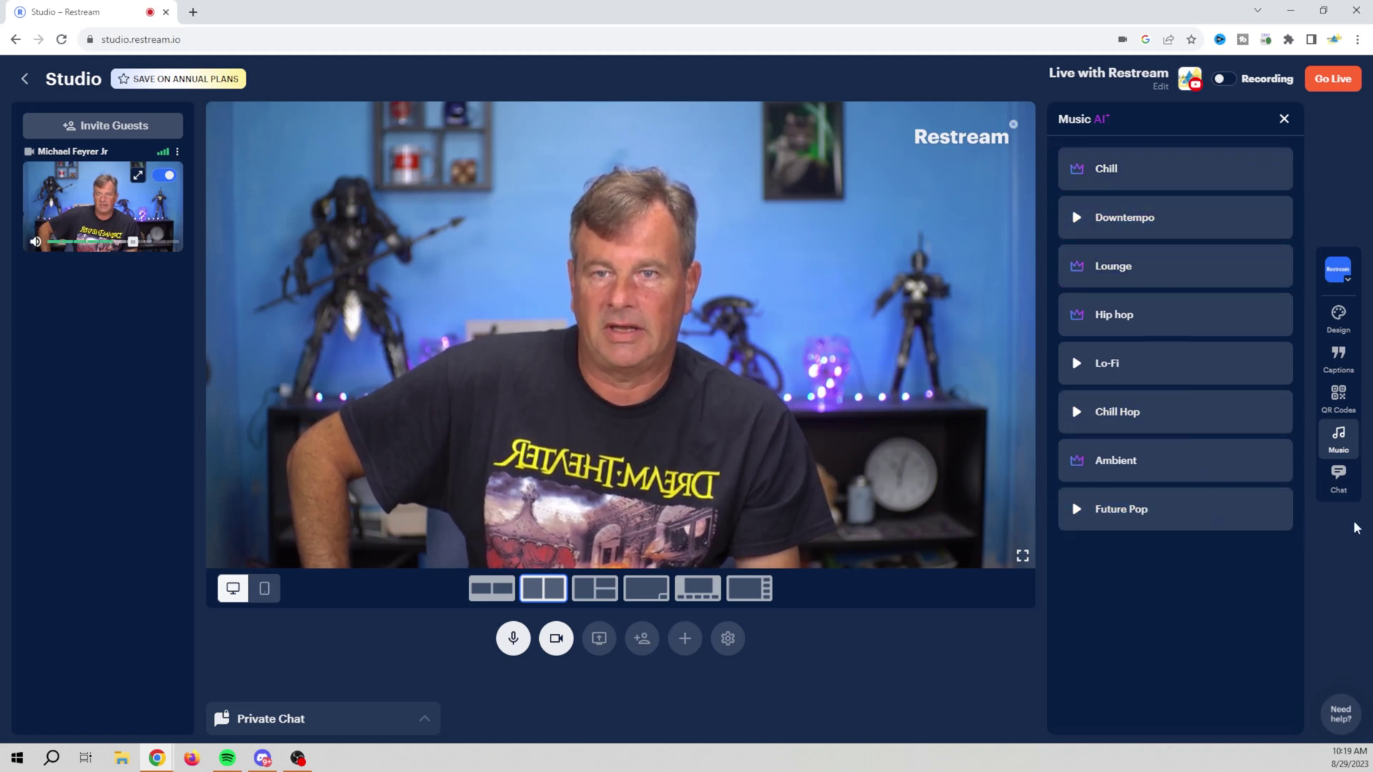
- Open the chat, show the Restream.io sample message on the stream, and hide it
click(1340, 479)
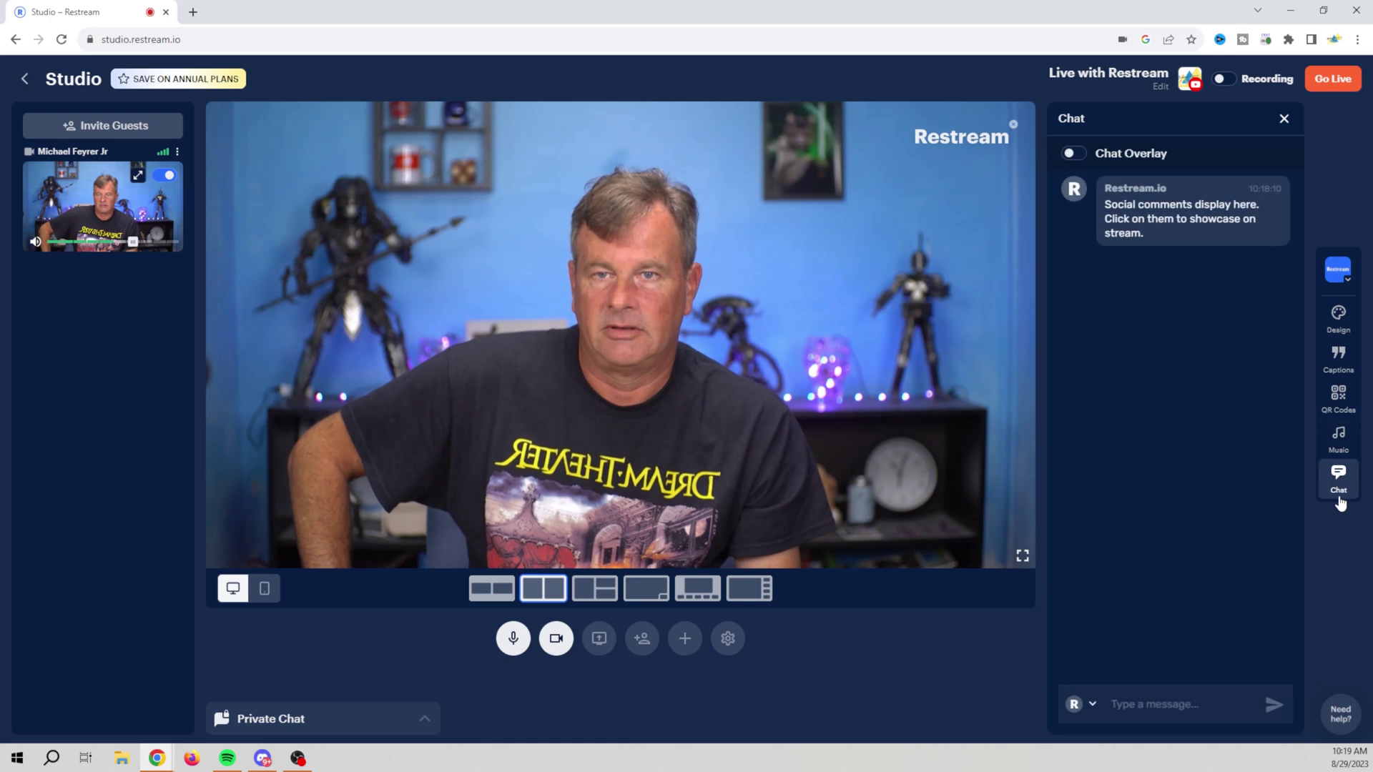
click(1153, 228)
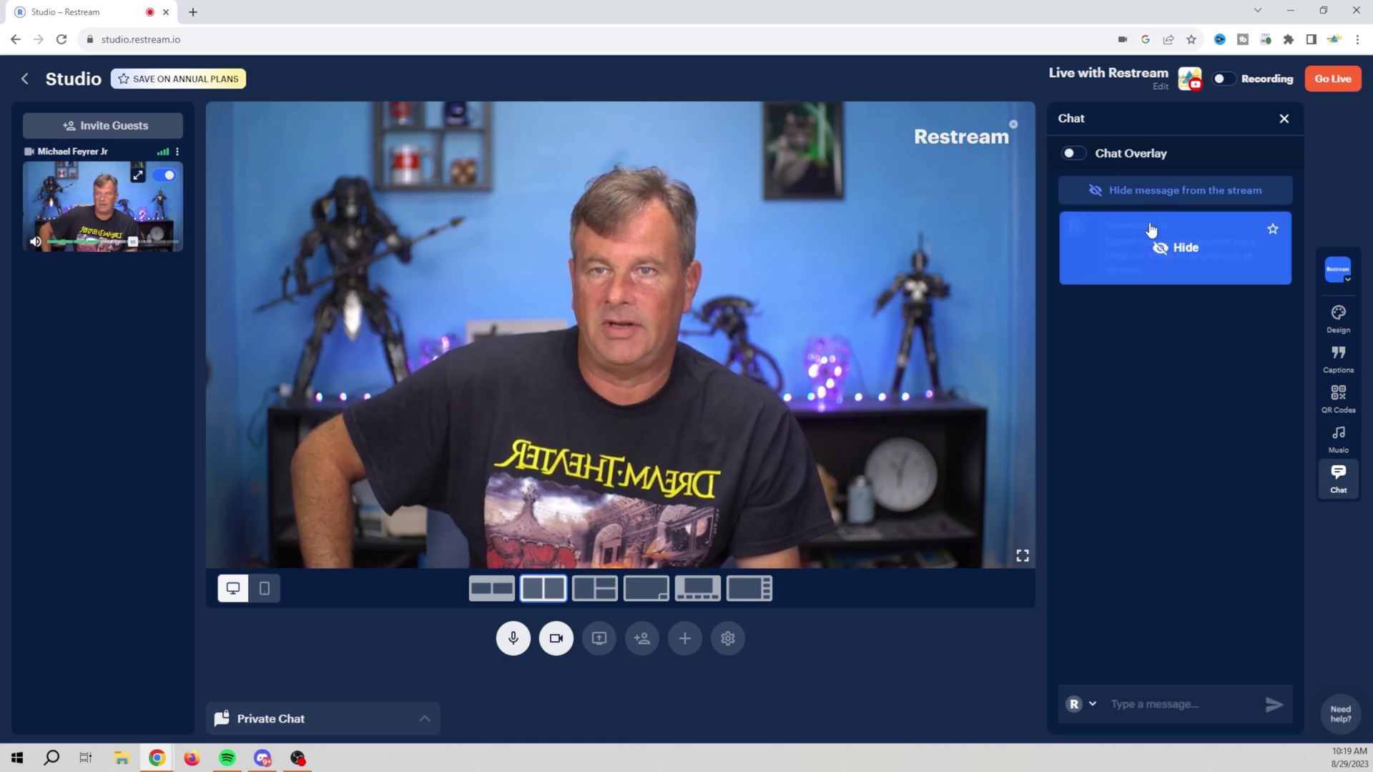
click(1166, 272)
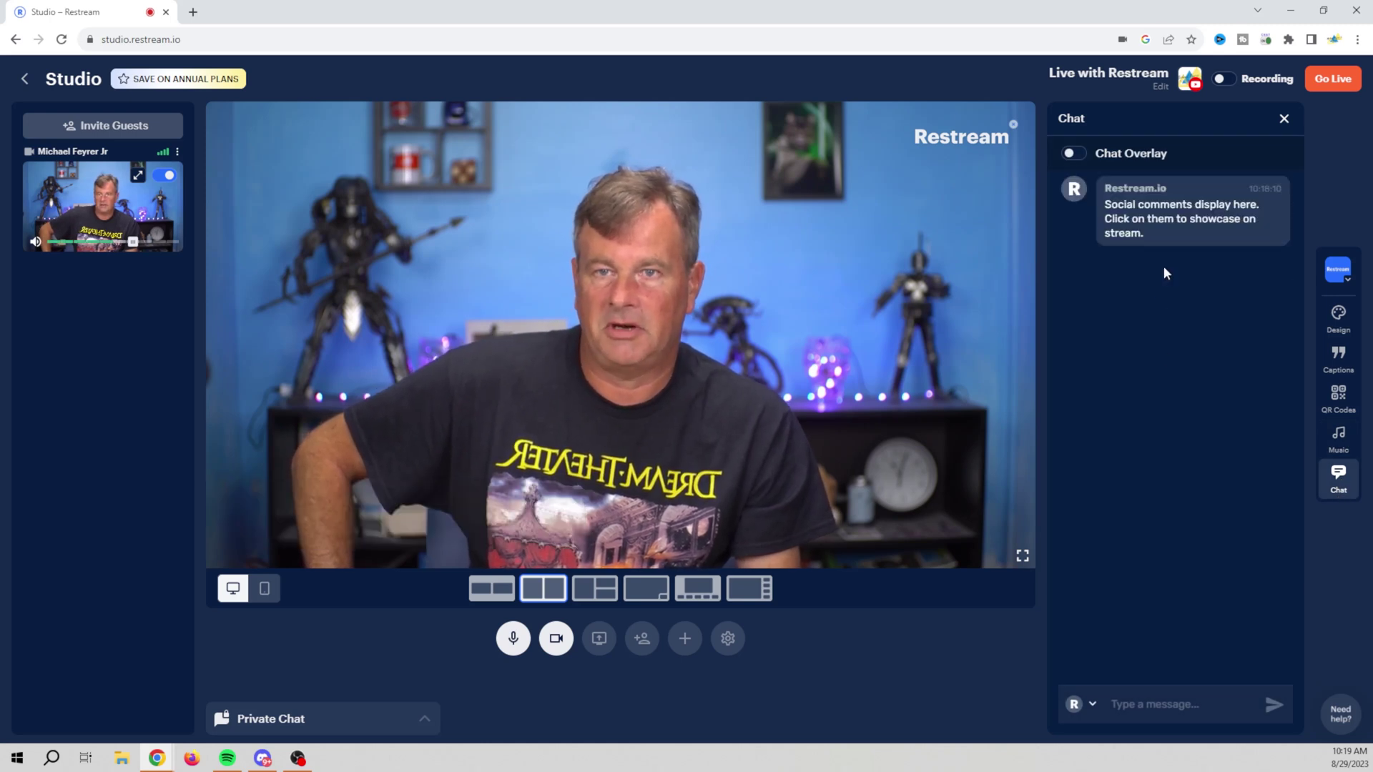
- Play the first video clip of the design settings on the stream, stop it, and look through the backgrounds
click(1325, 325)
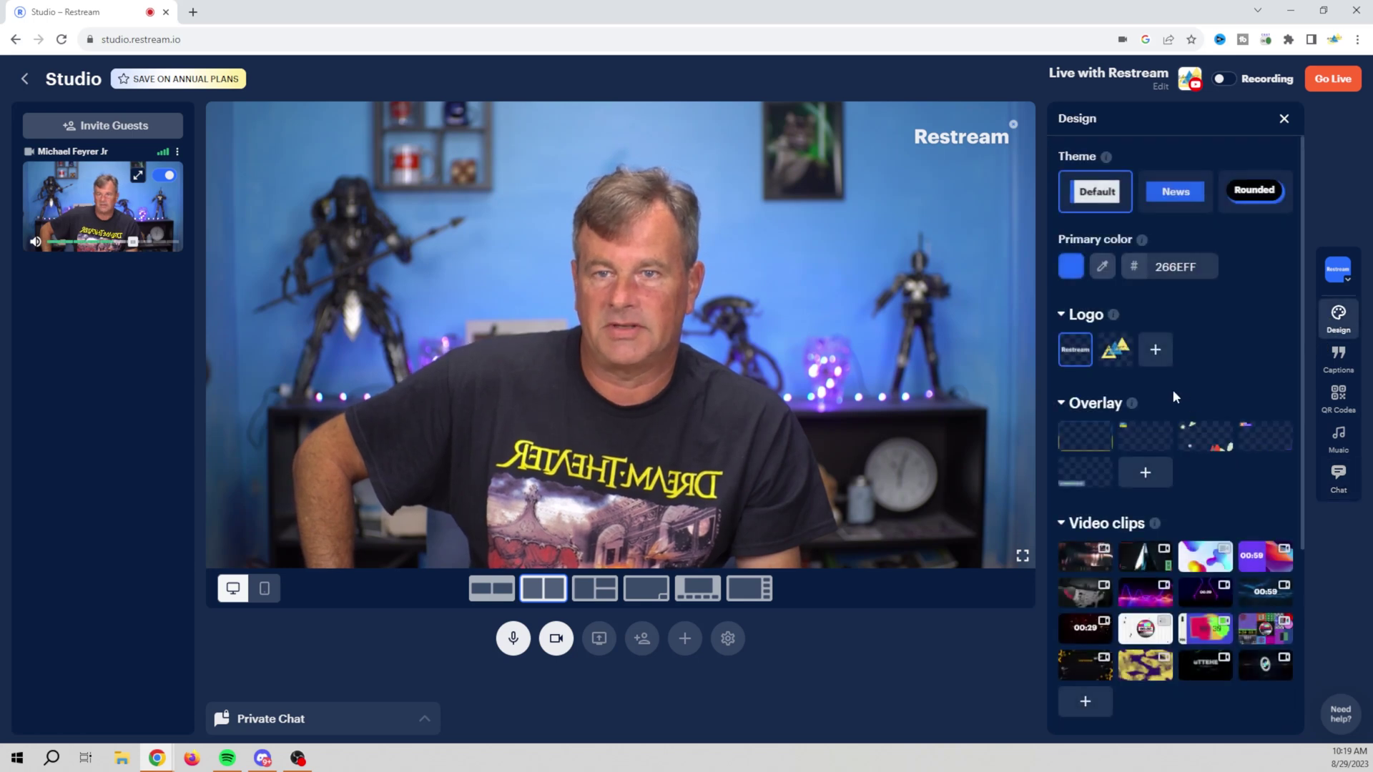
scroll(1172, 389, down, 2)
mouse_move(1085, 433)
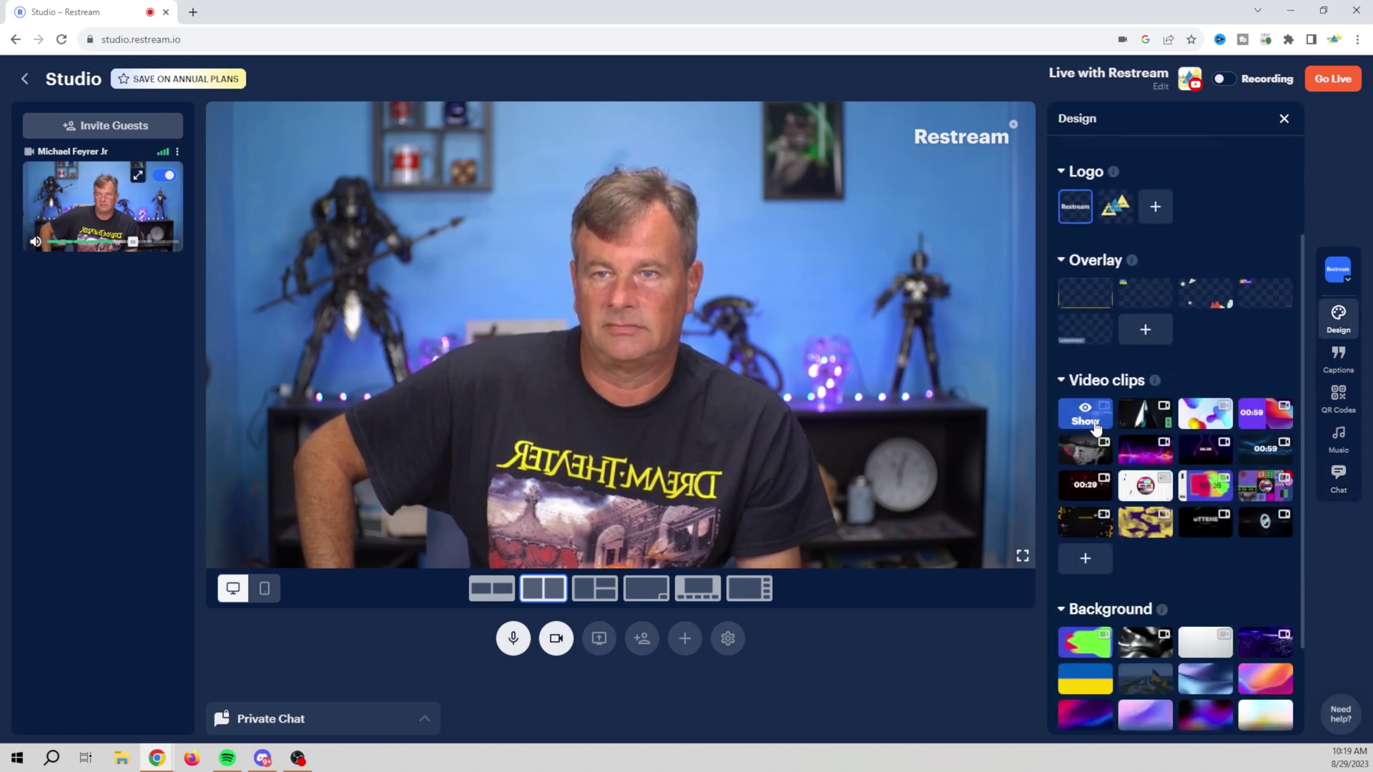
click(1096, 426)
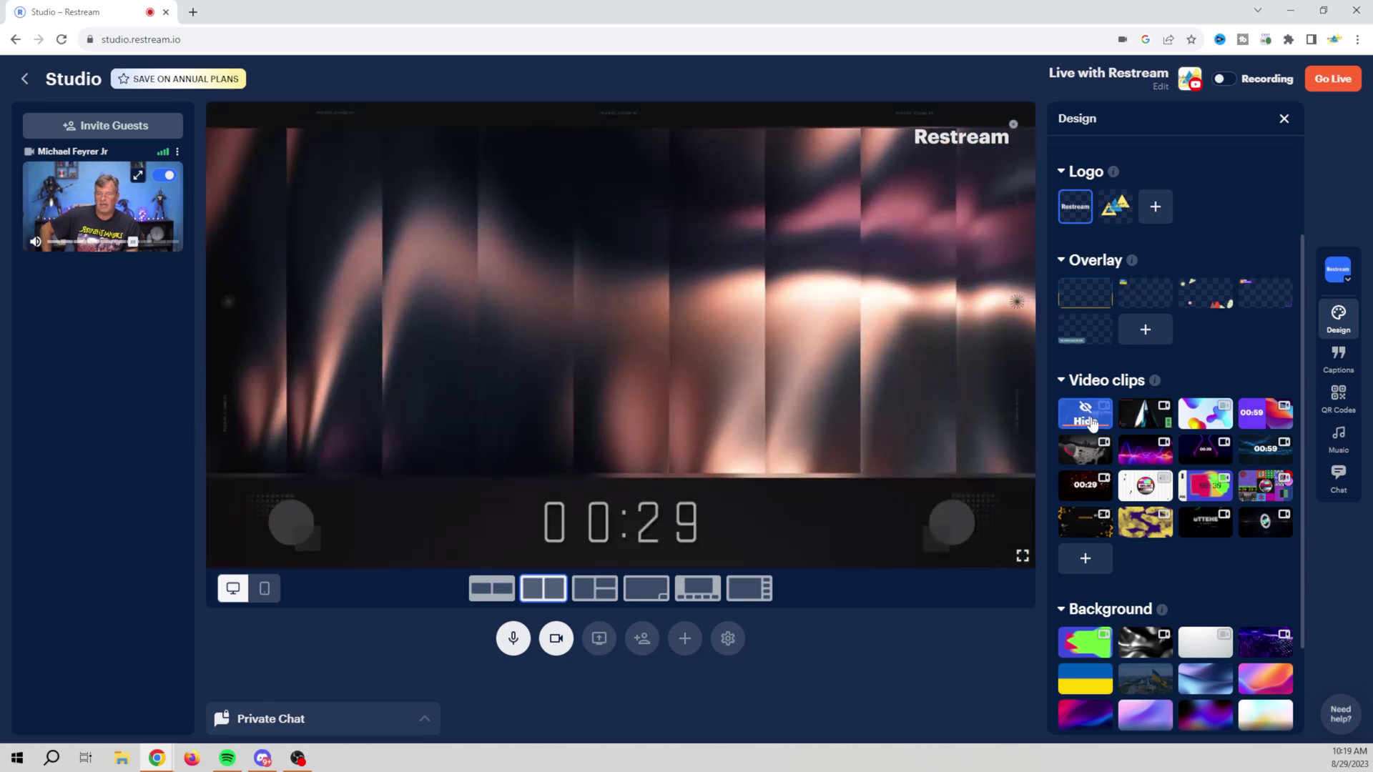
click(1092, 423)
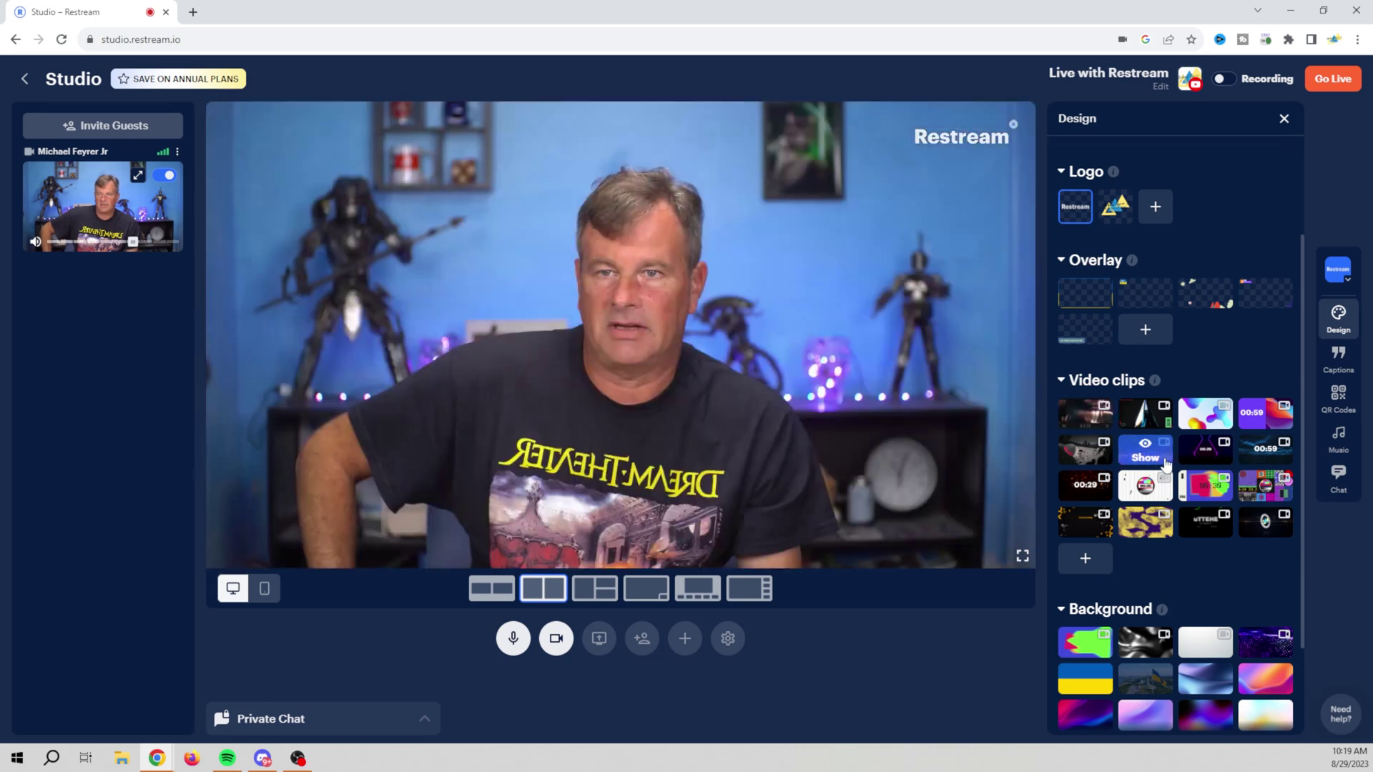
scroll(1165, 465, down, 1)
scroll(1164, 465, down, 1)
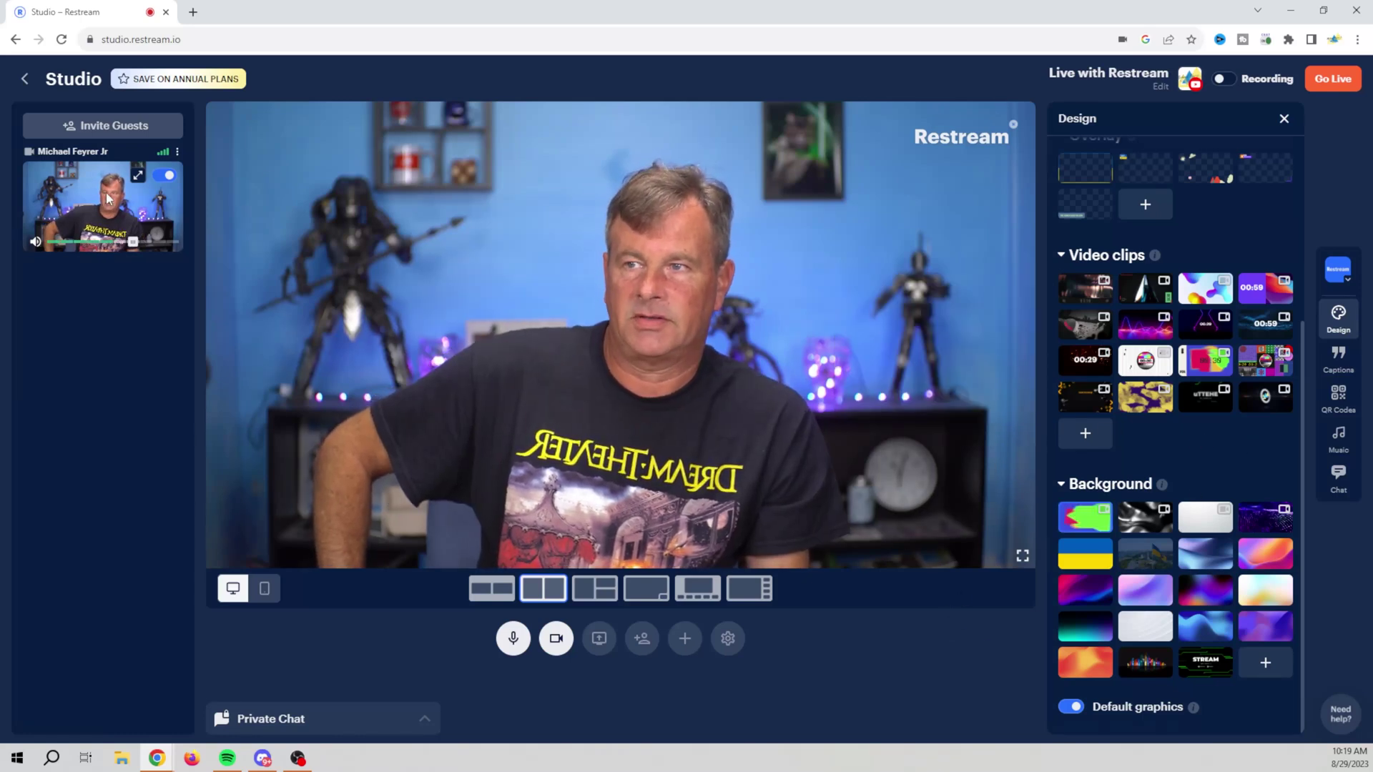
- Try to customize the Restream logo shown on the stream preview
click(157, 184)
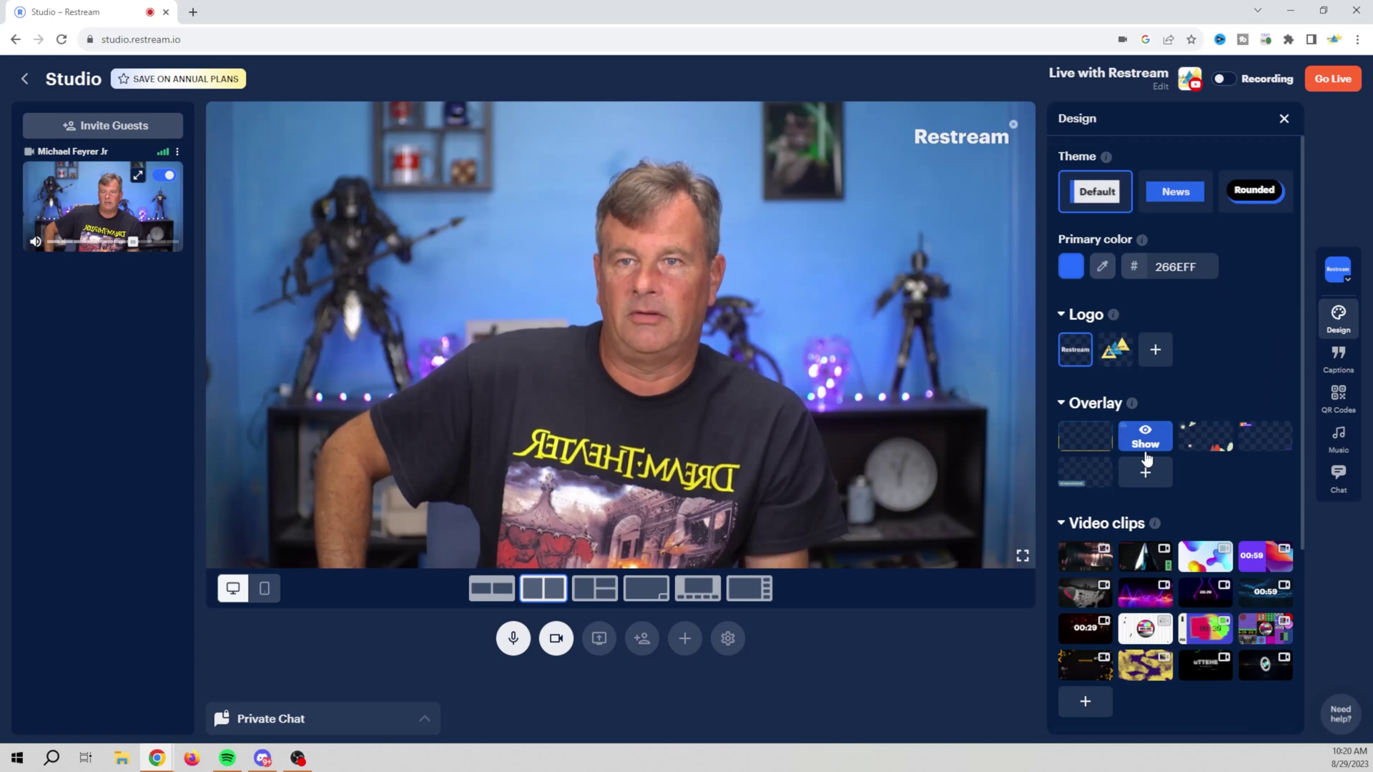
click(1018, 148)
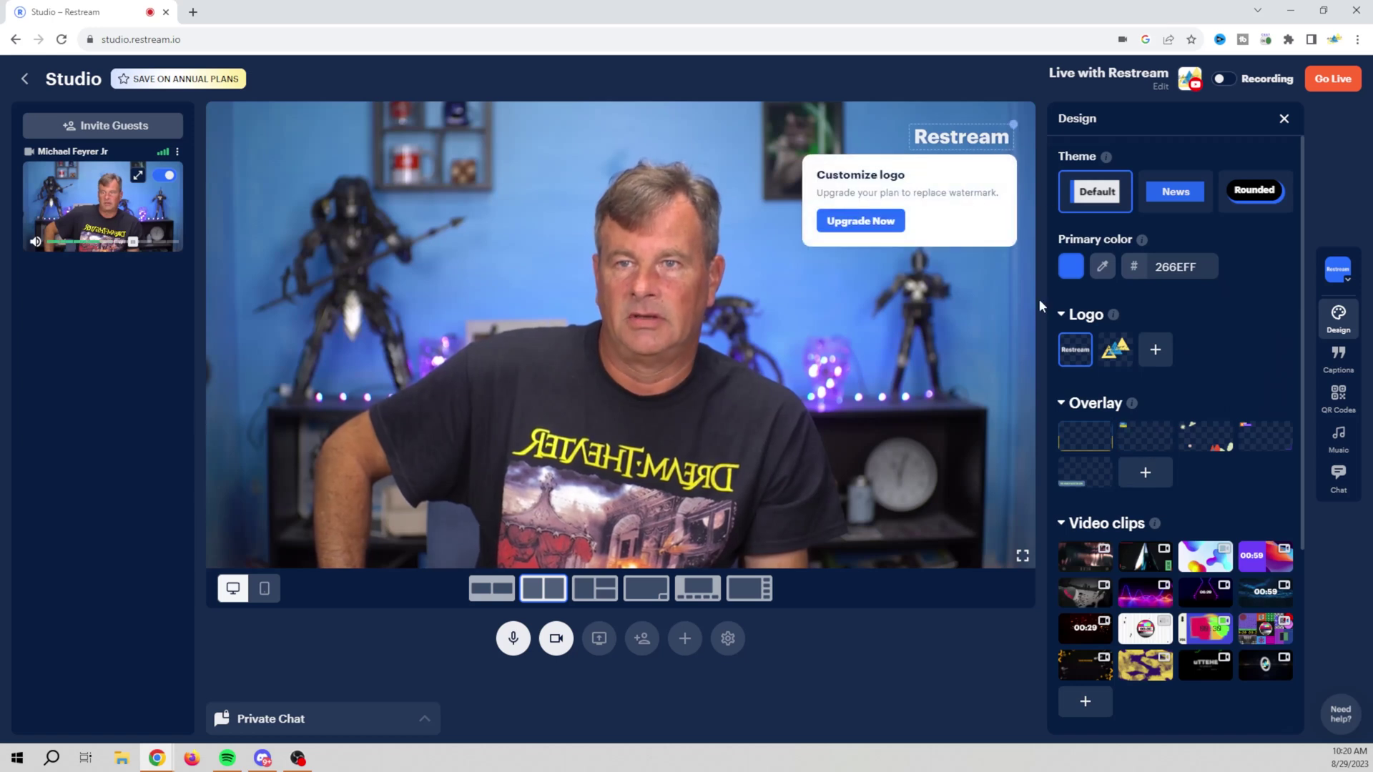
- Look at the guest invite link and its options, and open the choices of sources to add to the stream
click(642, 639)
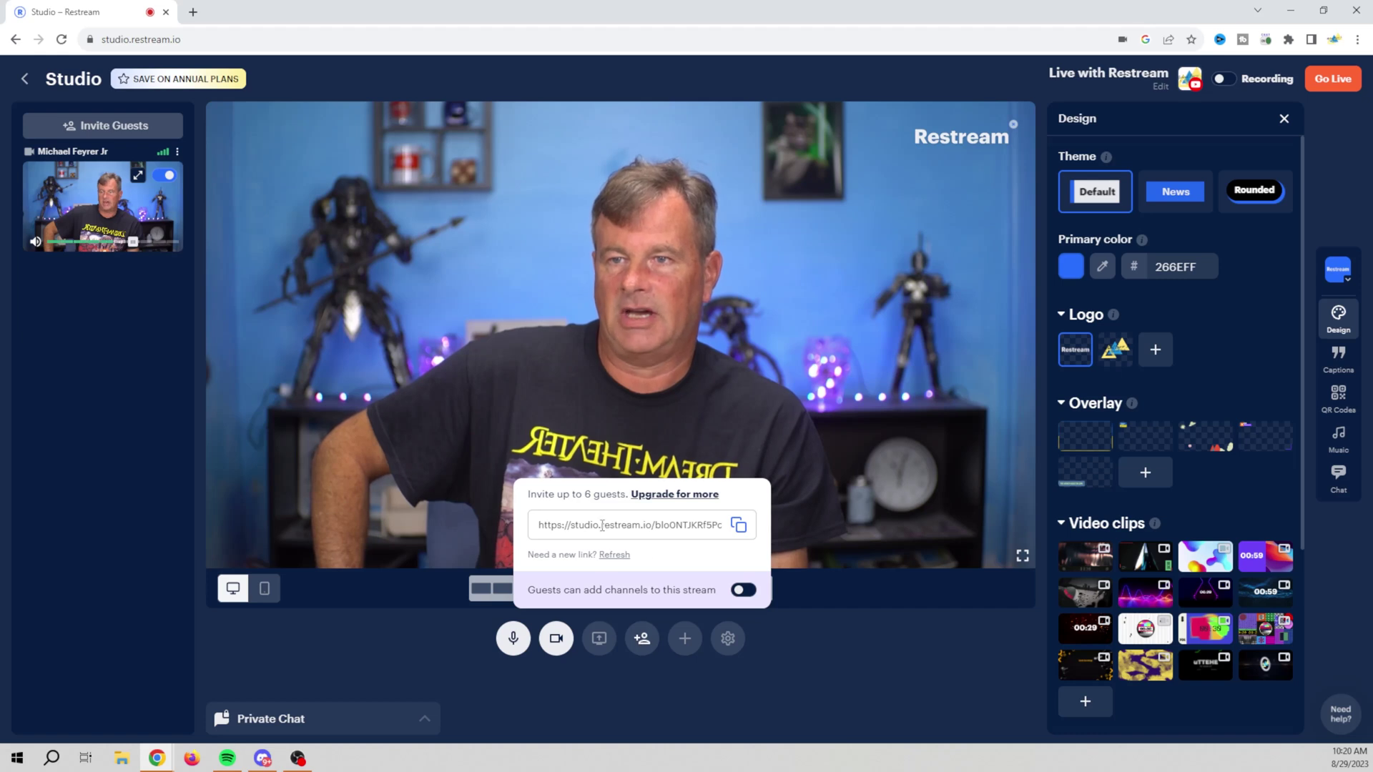
click(820, 672)
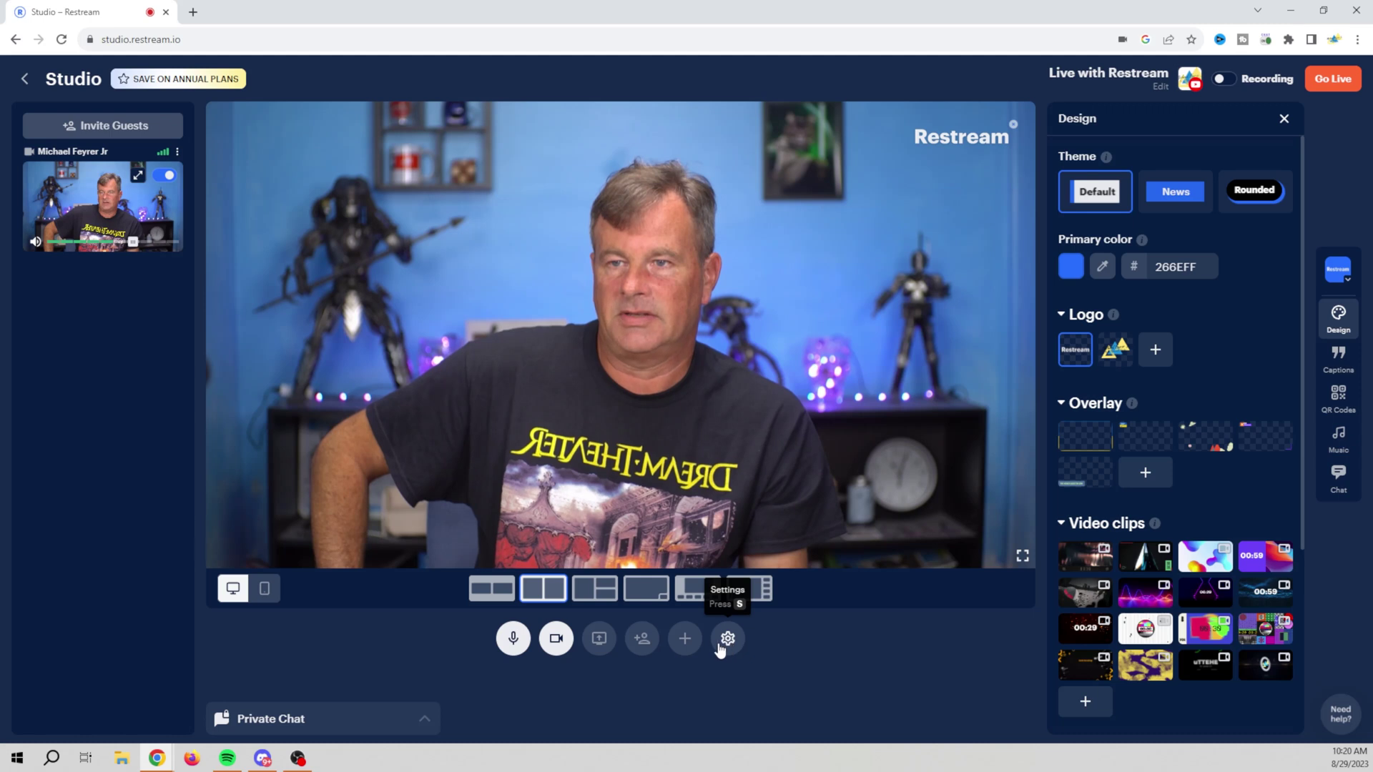
click(685, 638)
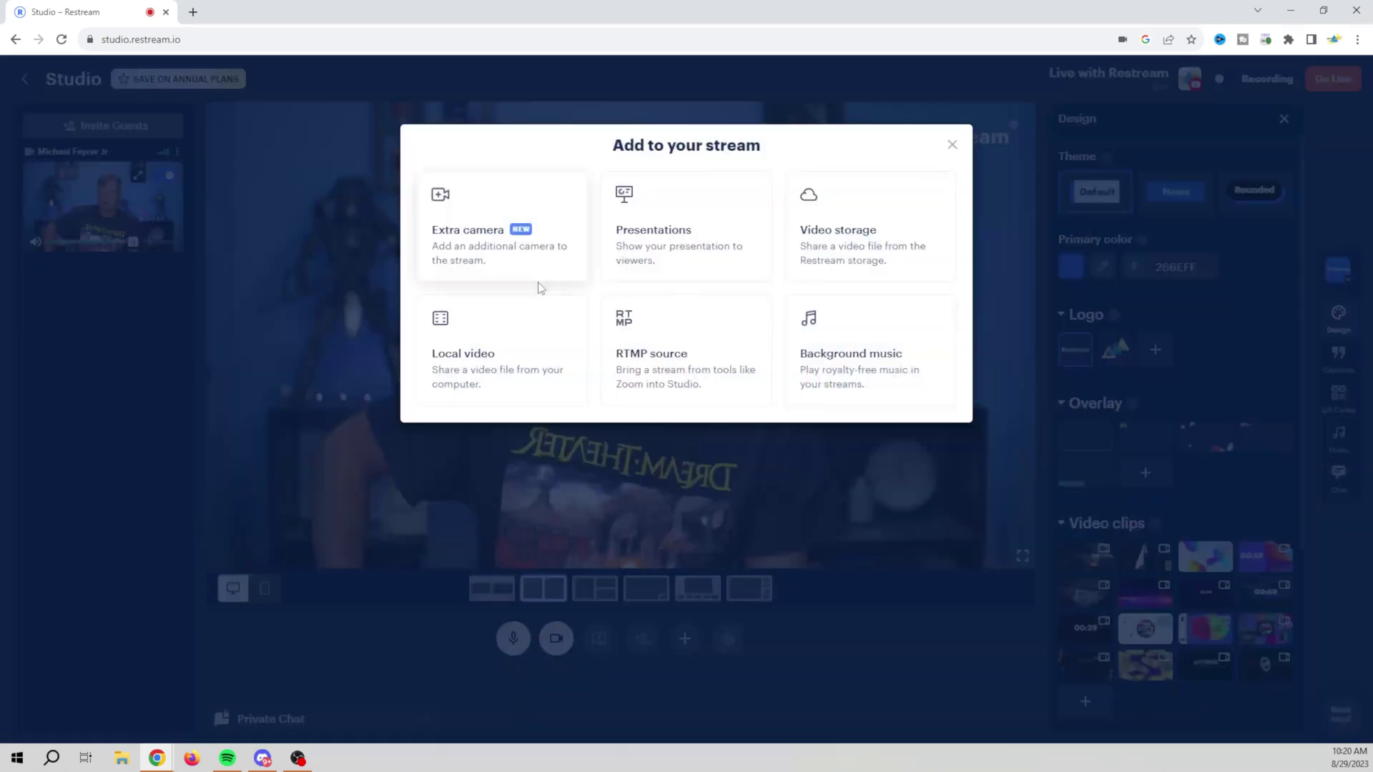
- Add an extra camera as a source and show it on the stream beside the main camera
click(668, 248)
key(Escape)
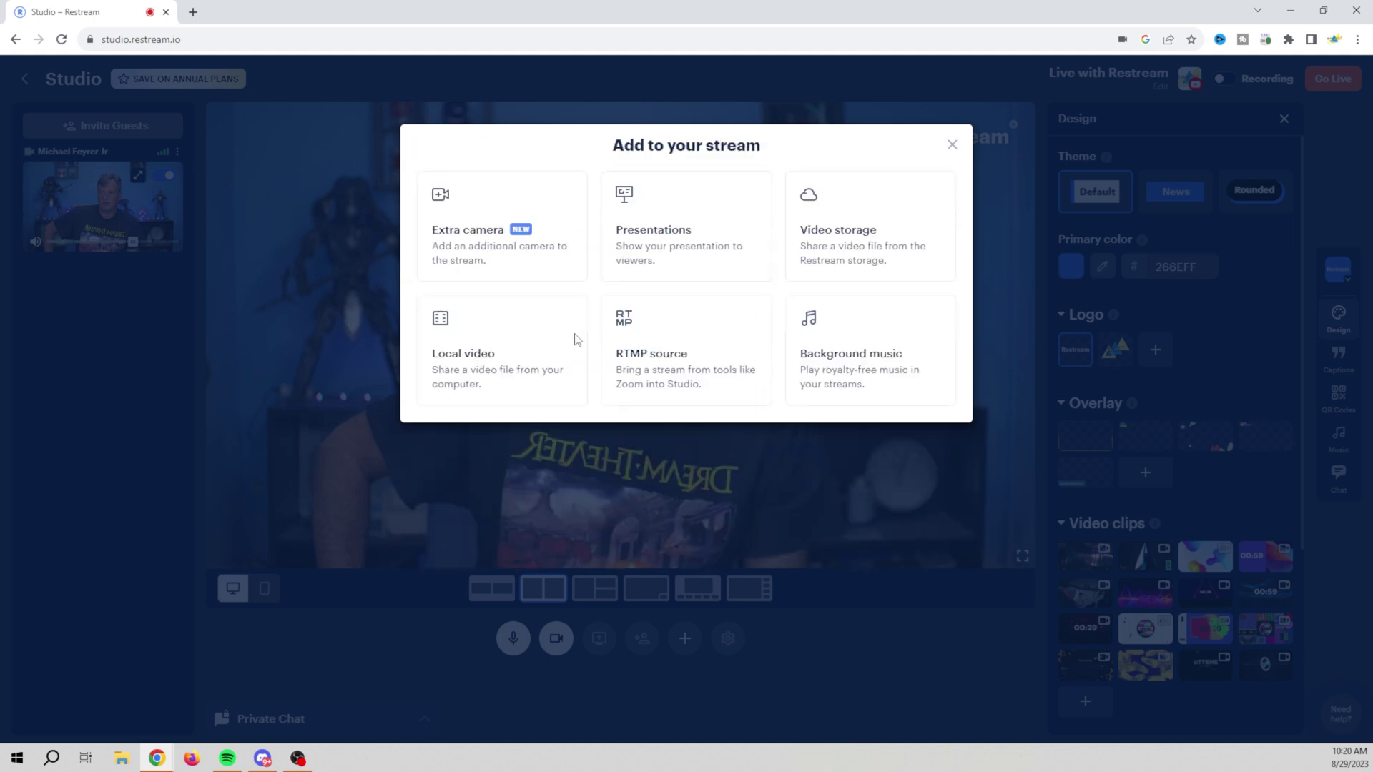
click(493, 251)
click(724, 405)
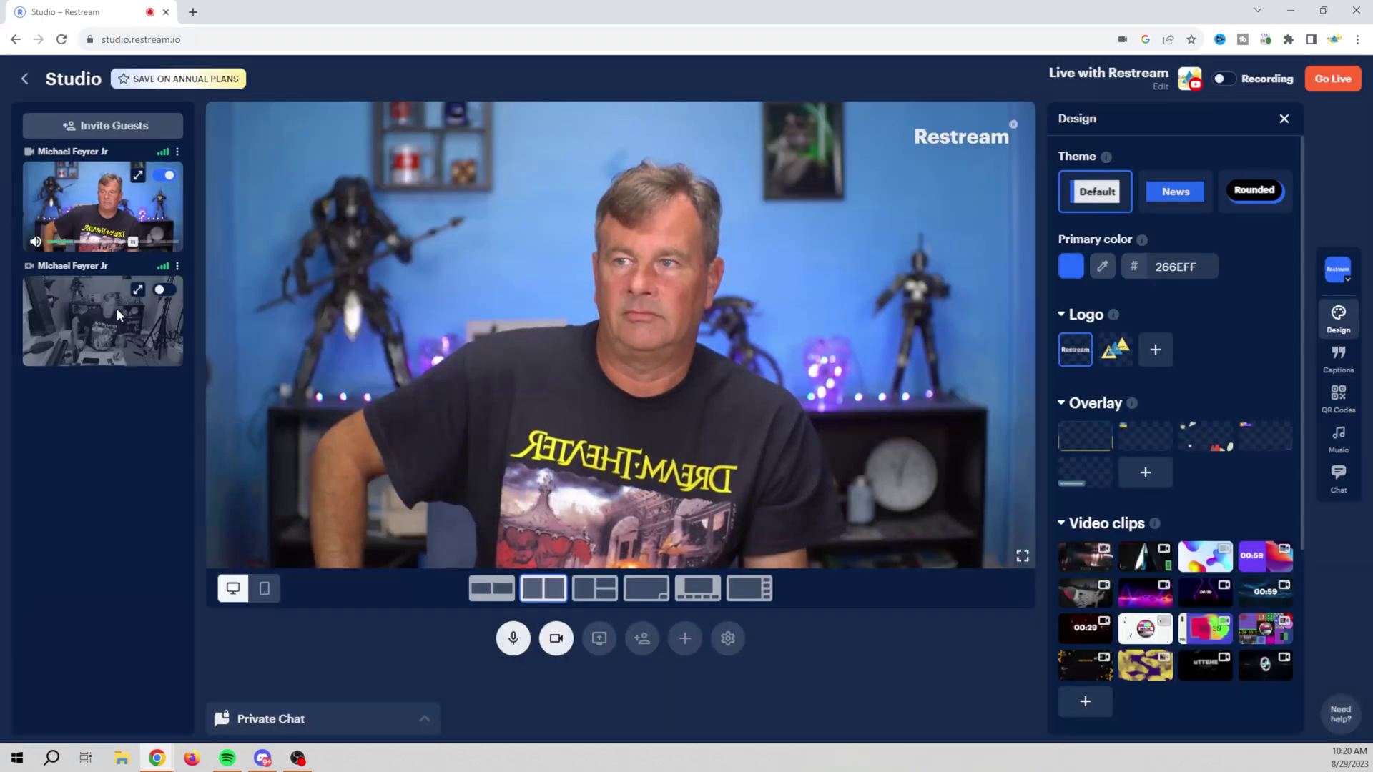
click(161, 291)
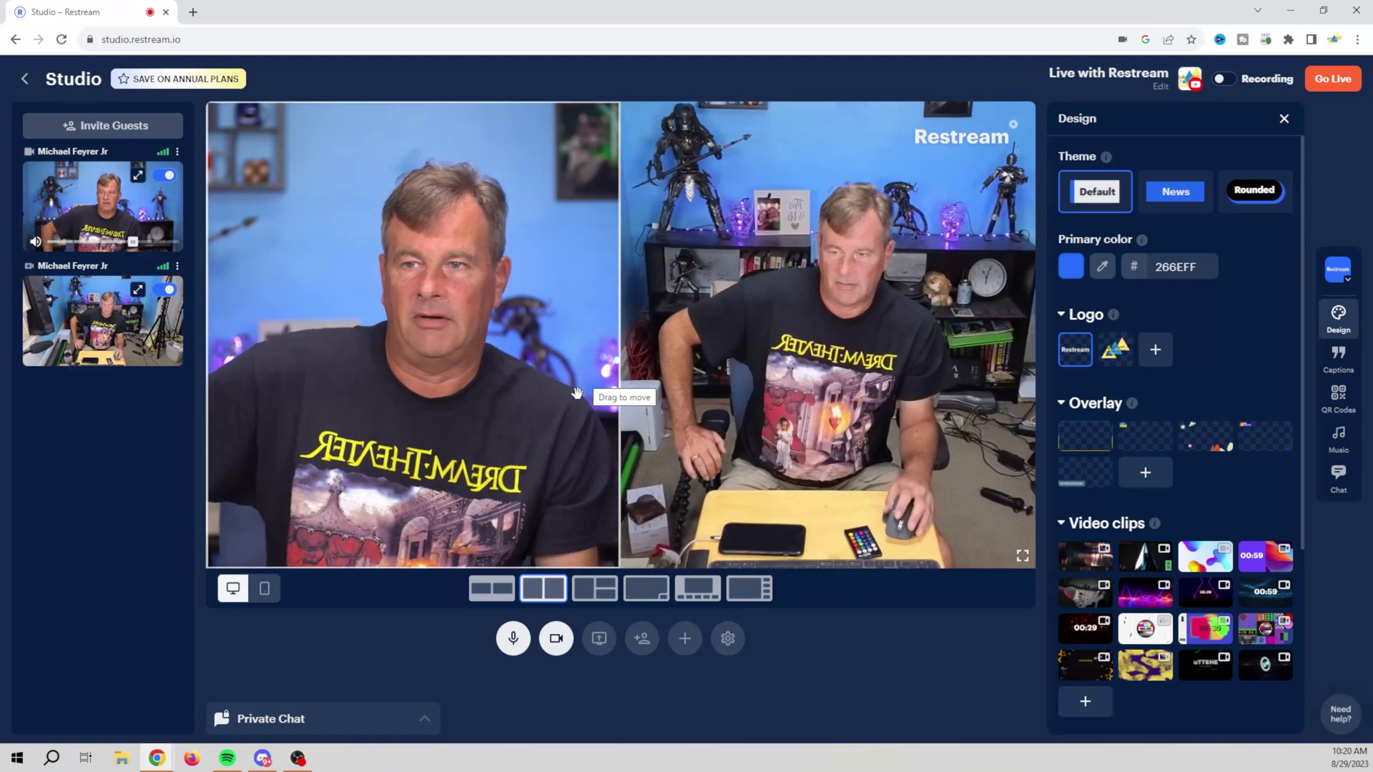
- Set the two cameras in the uncropped side-by-side layout over the first colourful animated background, and switch to the Half Screen layout
click(505, 592)
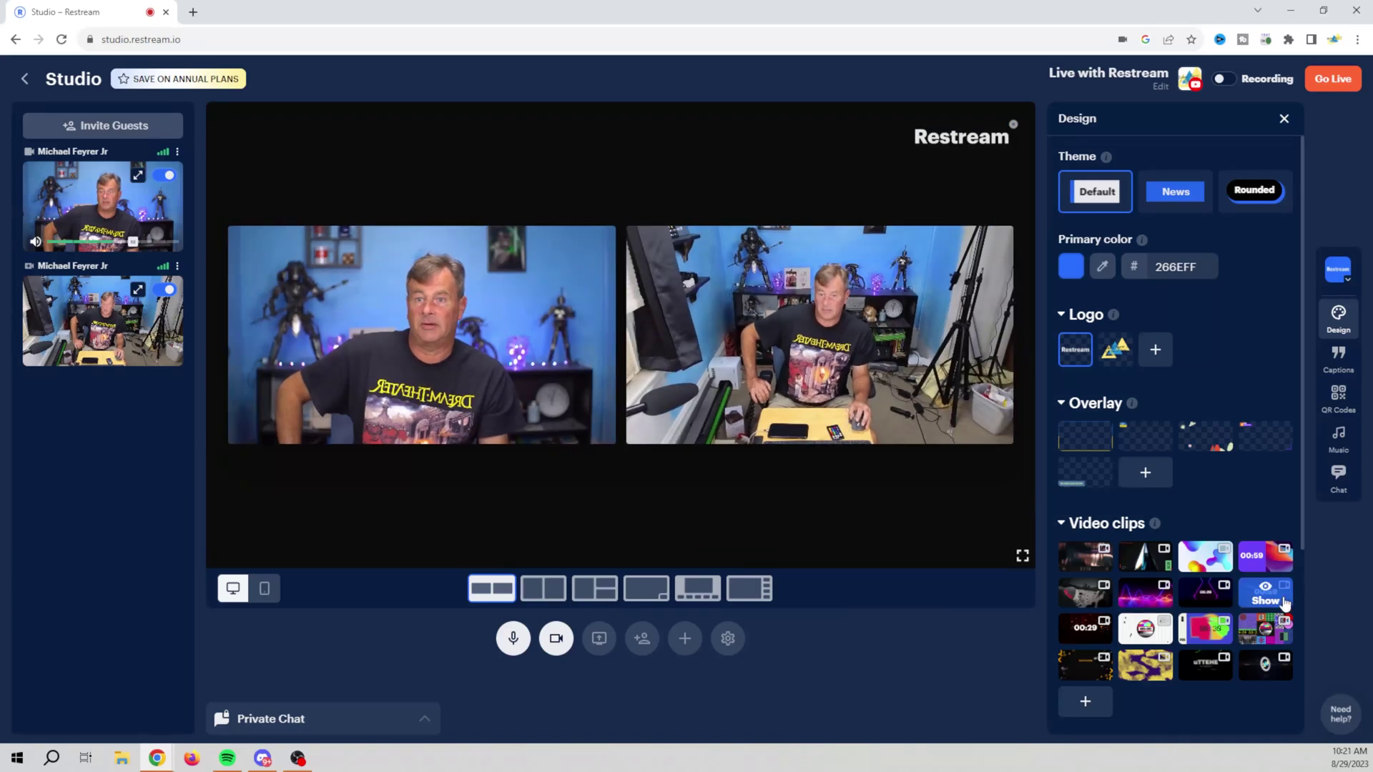
scroll(1173, 529, down, 4)
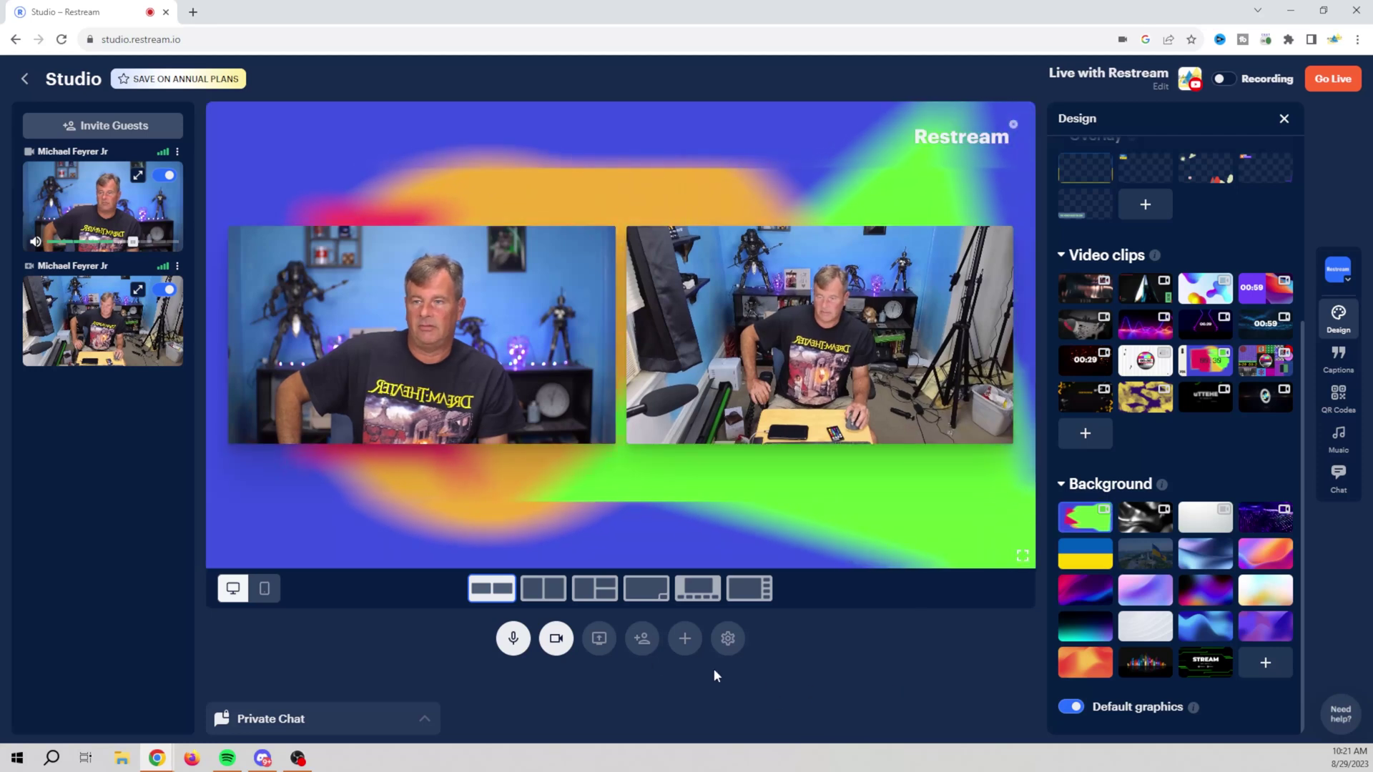
click(595, 586)
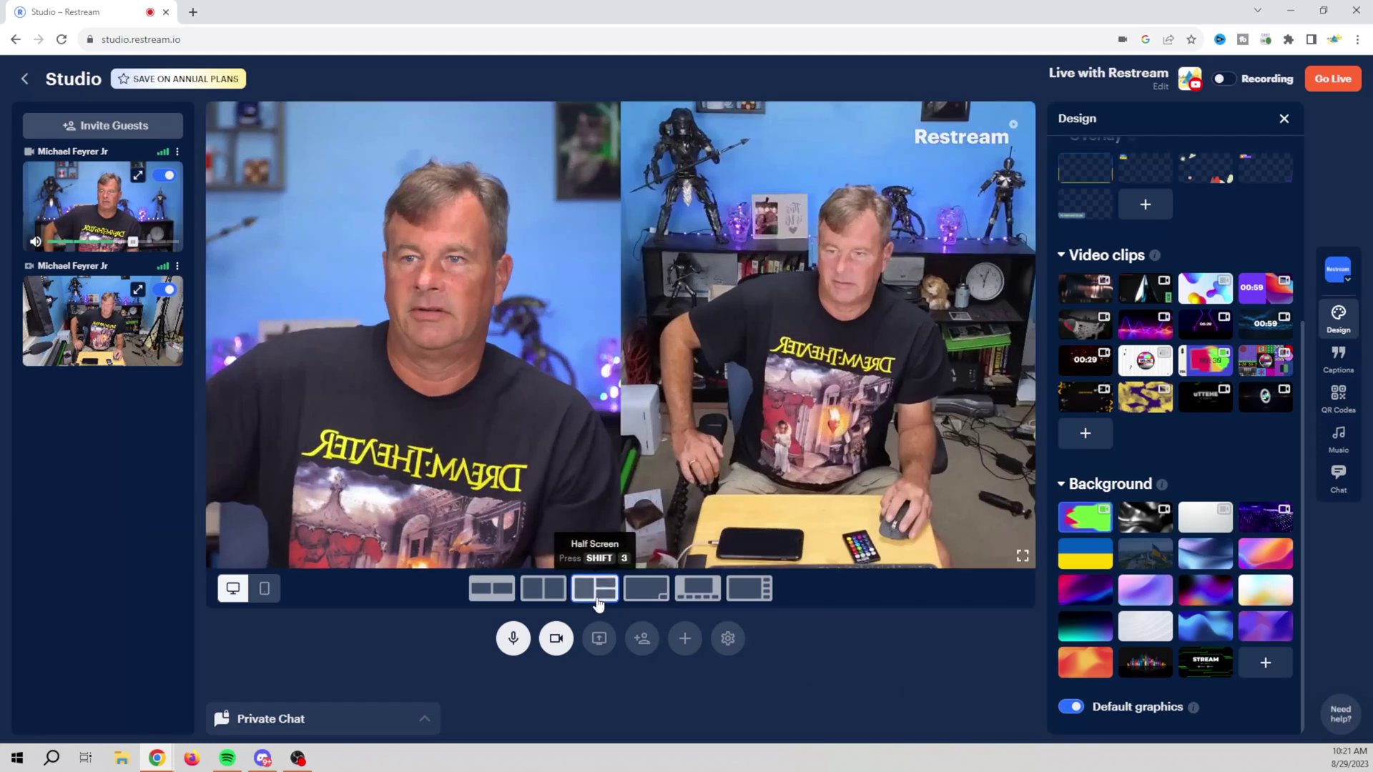
- Share the entire Screen 2 without system audio and show it on the stream
click(599, 638)
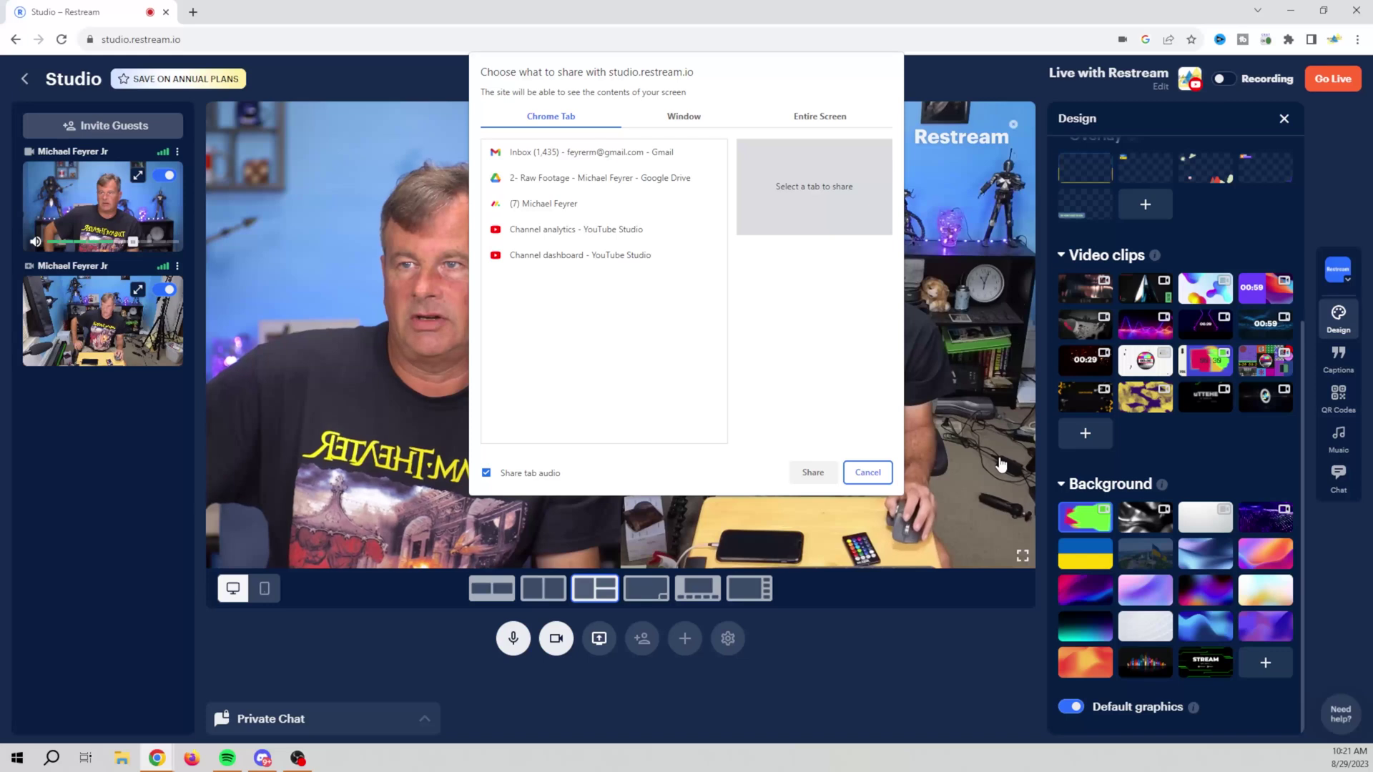
click(810, 121)
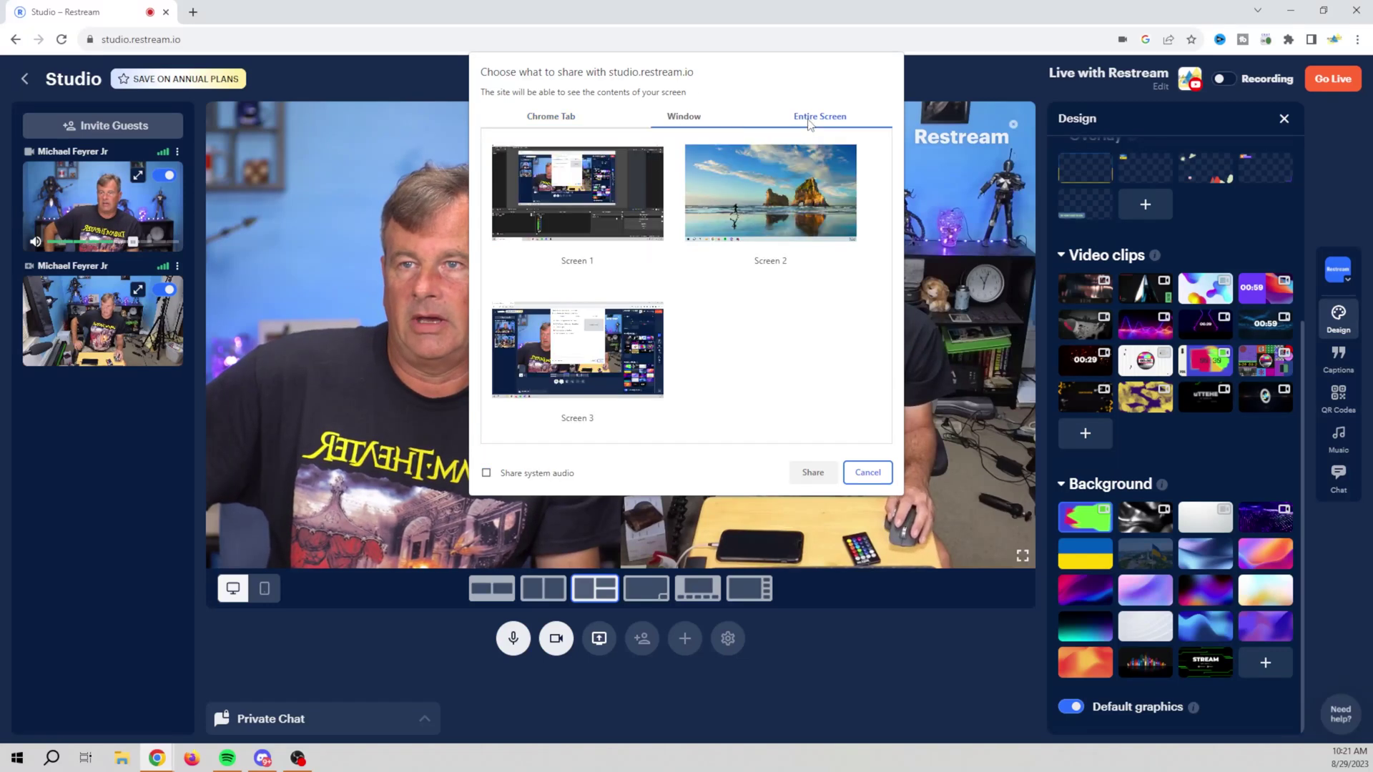
click(800, 214)
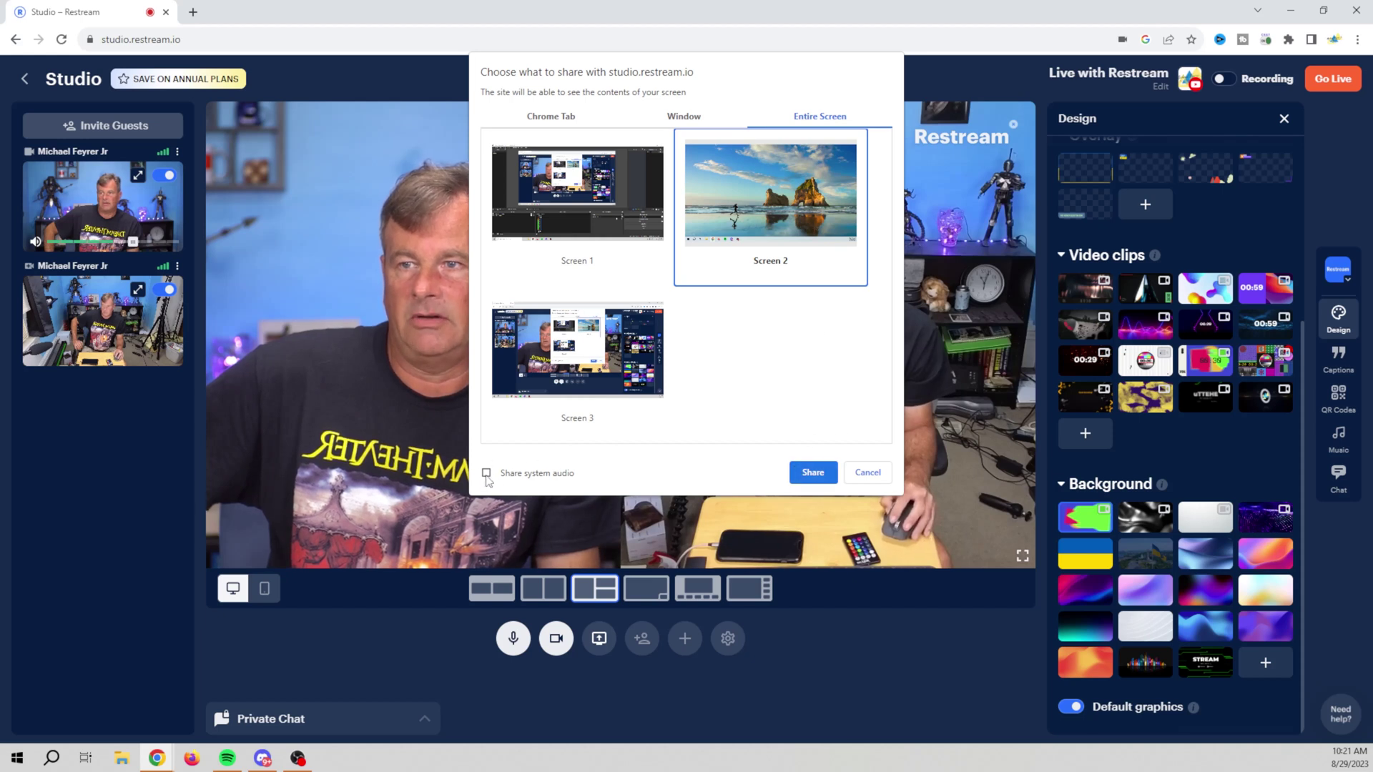
click(806, 473)
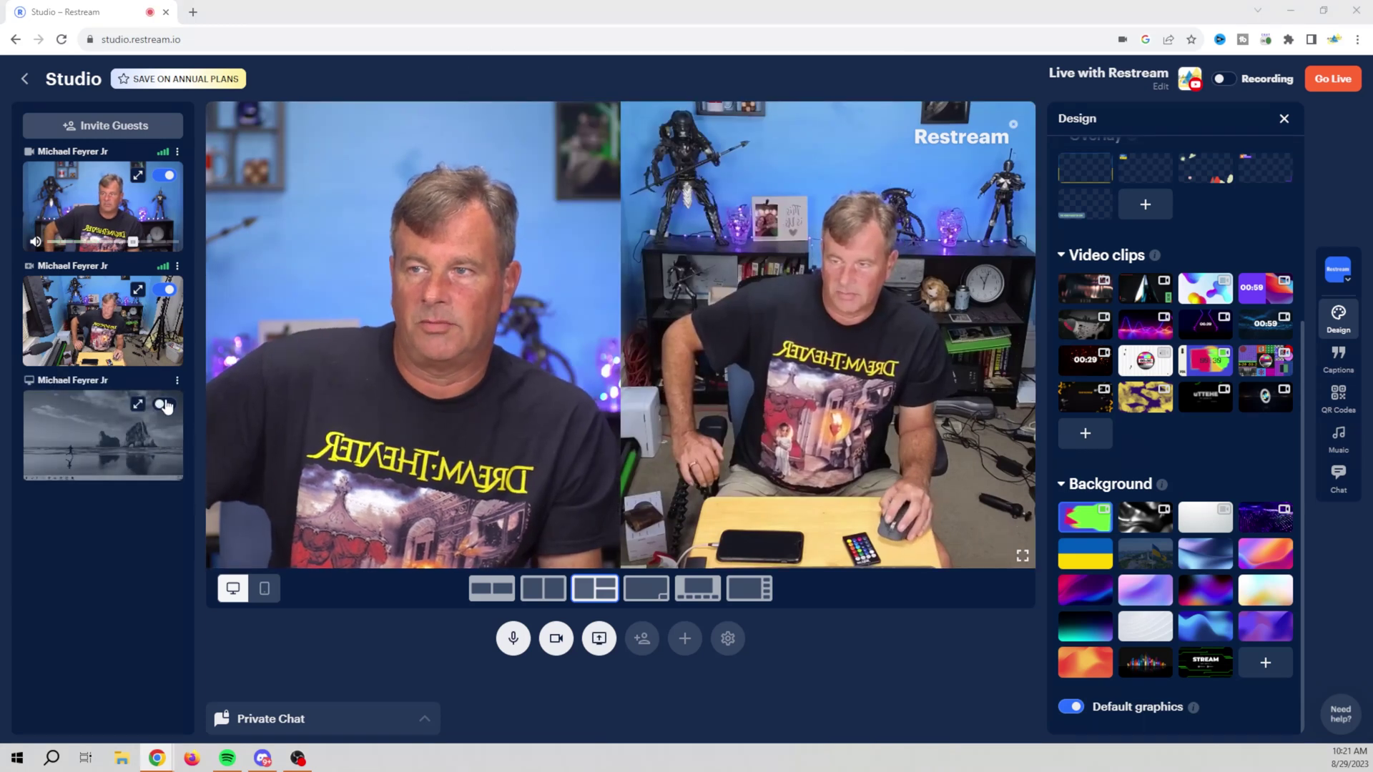
click(164, 406)
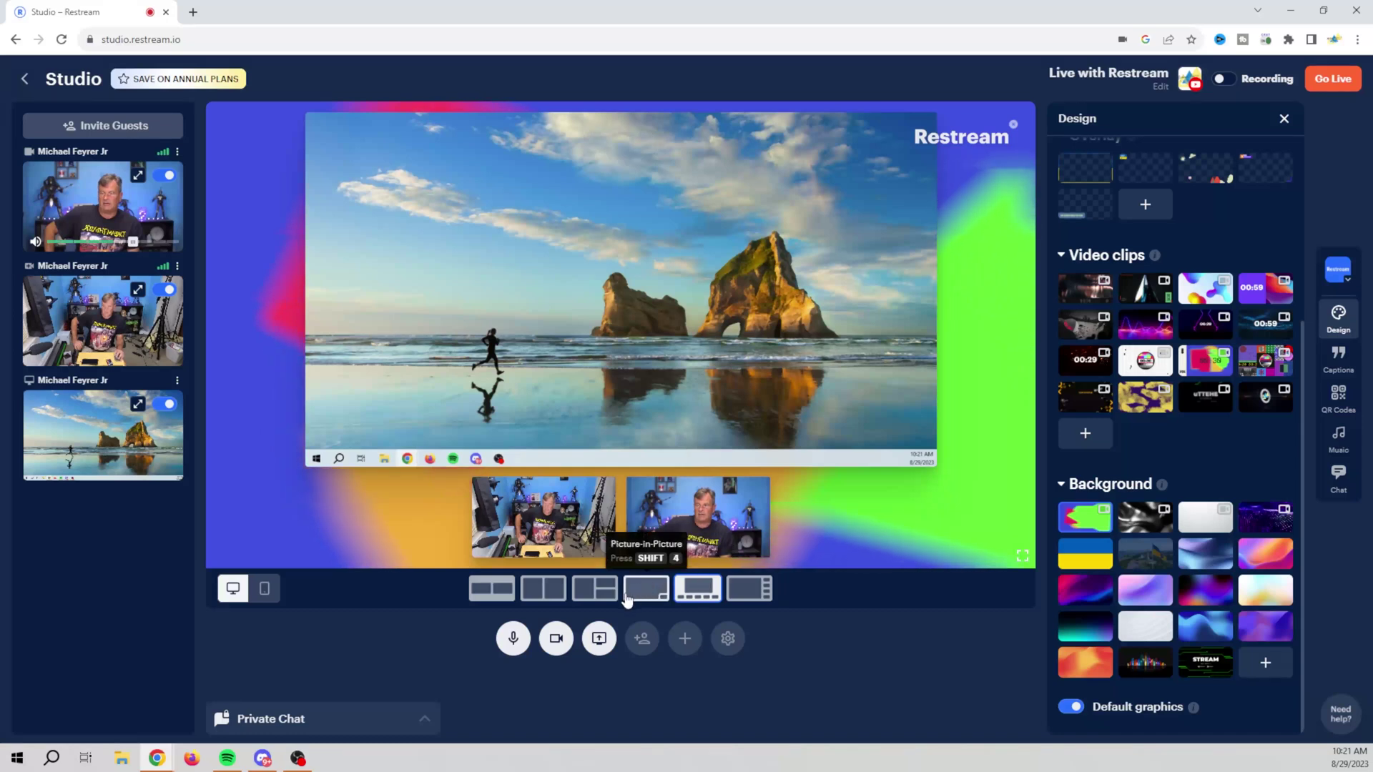
- Apply the Half Screen layout and rearrange the sources with the main camera large, the shared screen above the extra camera
click(594, 588)
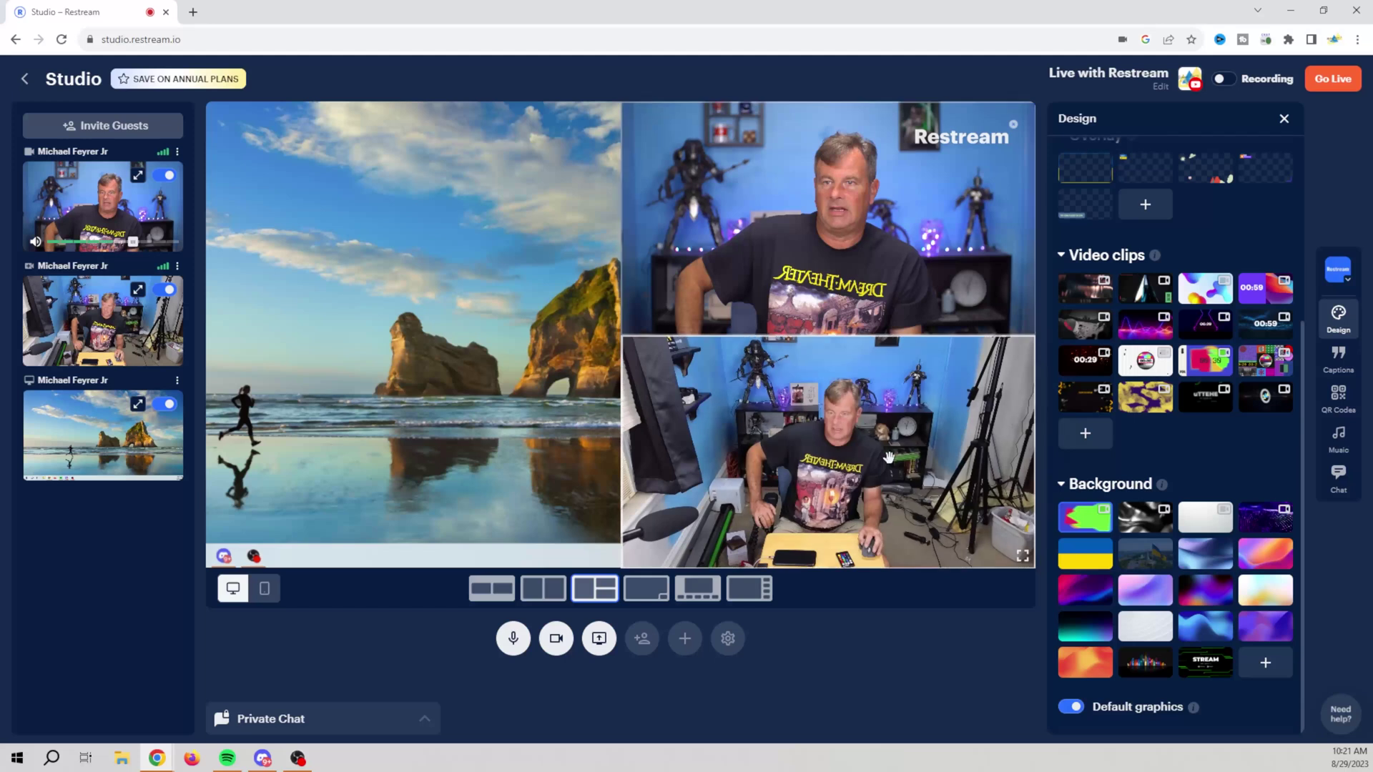
drag(889, 457, 889, 457)
drag(778, 444, 610, 459)
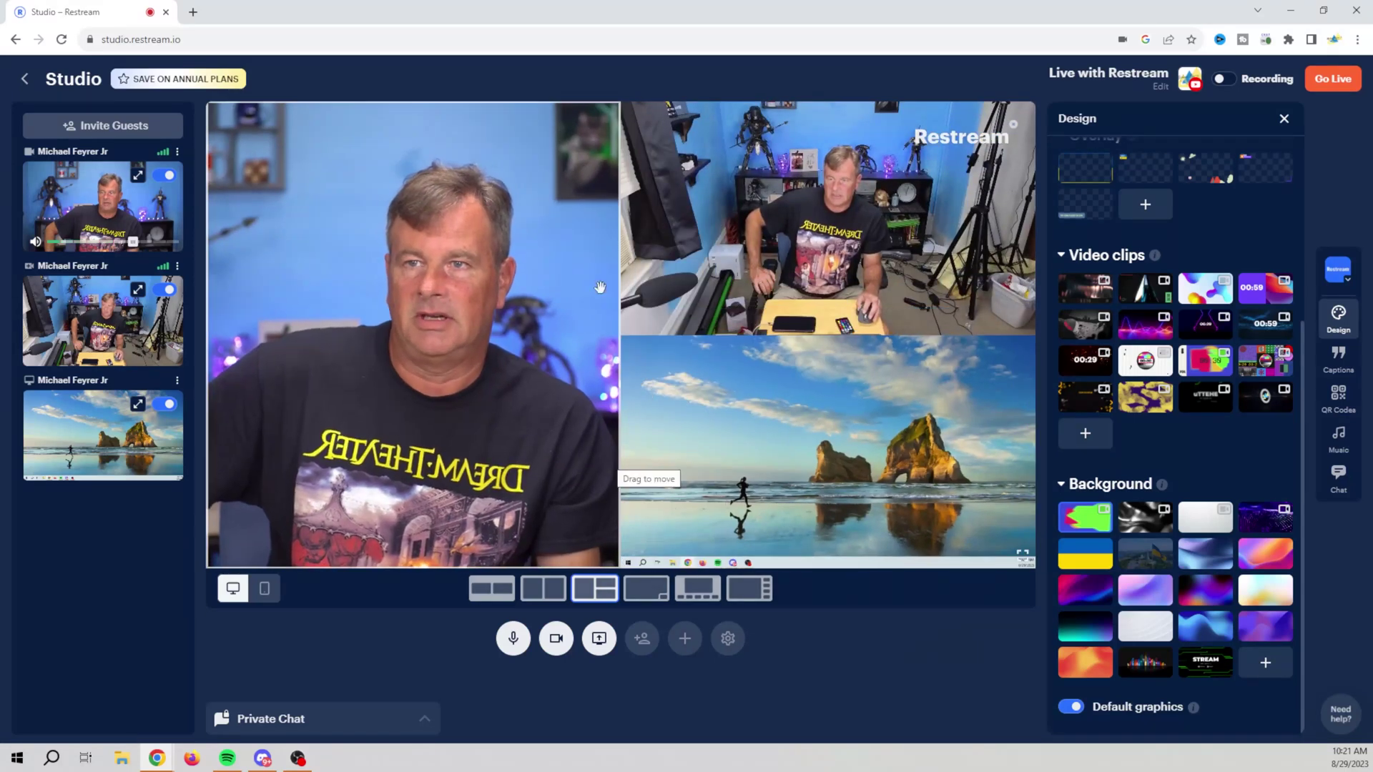
drag(755, 463, 758, 228)
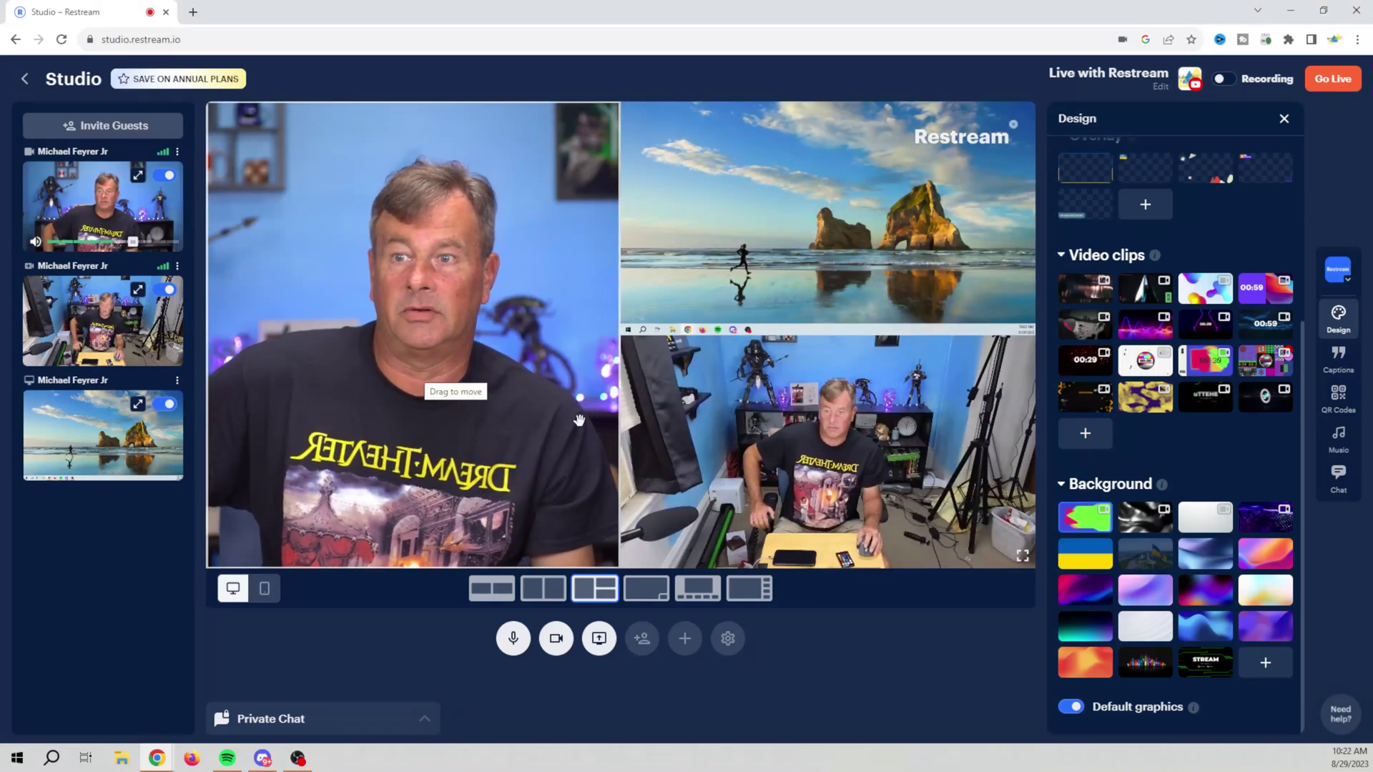
- Switch the stream to portrait orientation and try different orders of the two cameras and the shared screen
click(265, 590)
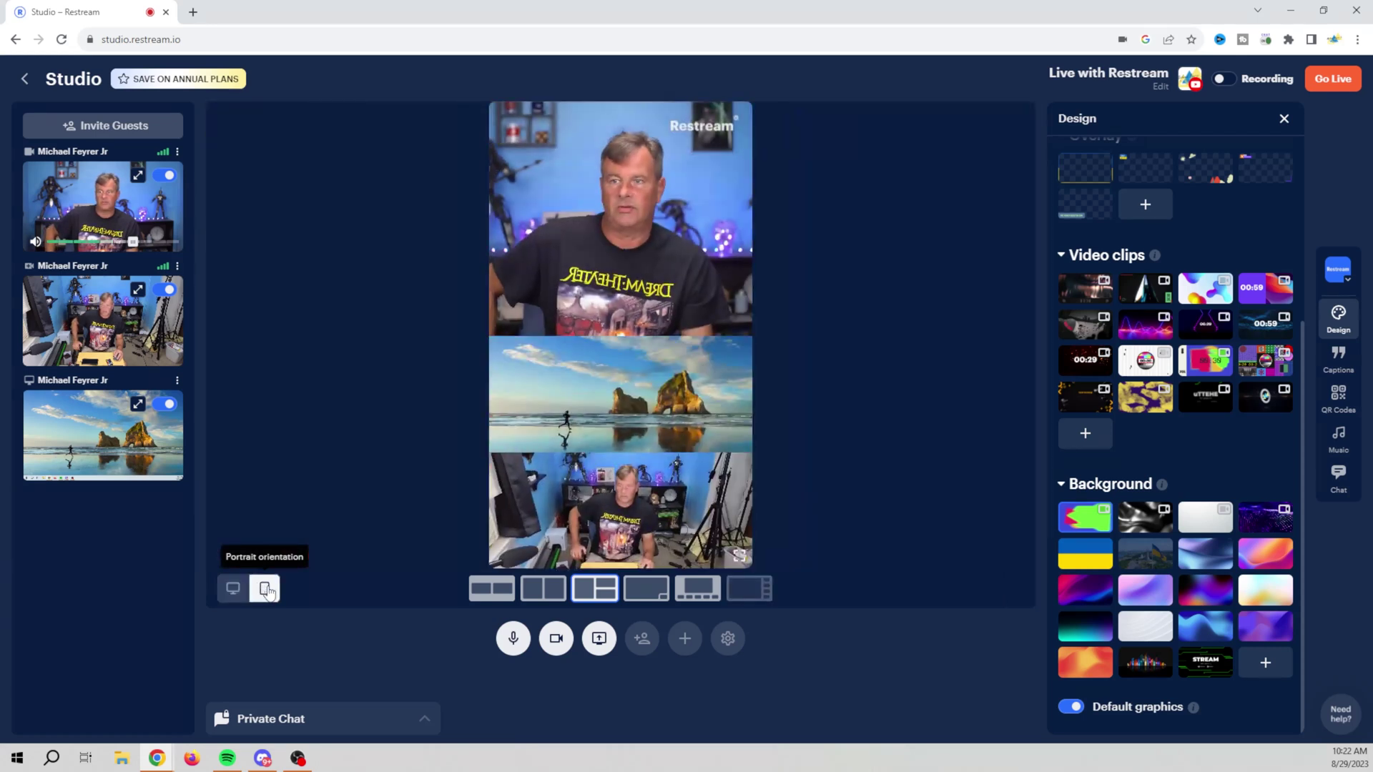
drag(651, 518, 672, 396)
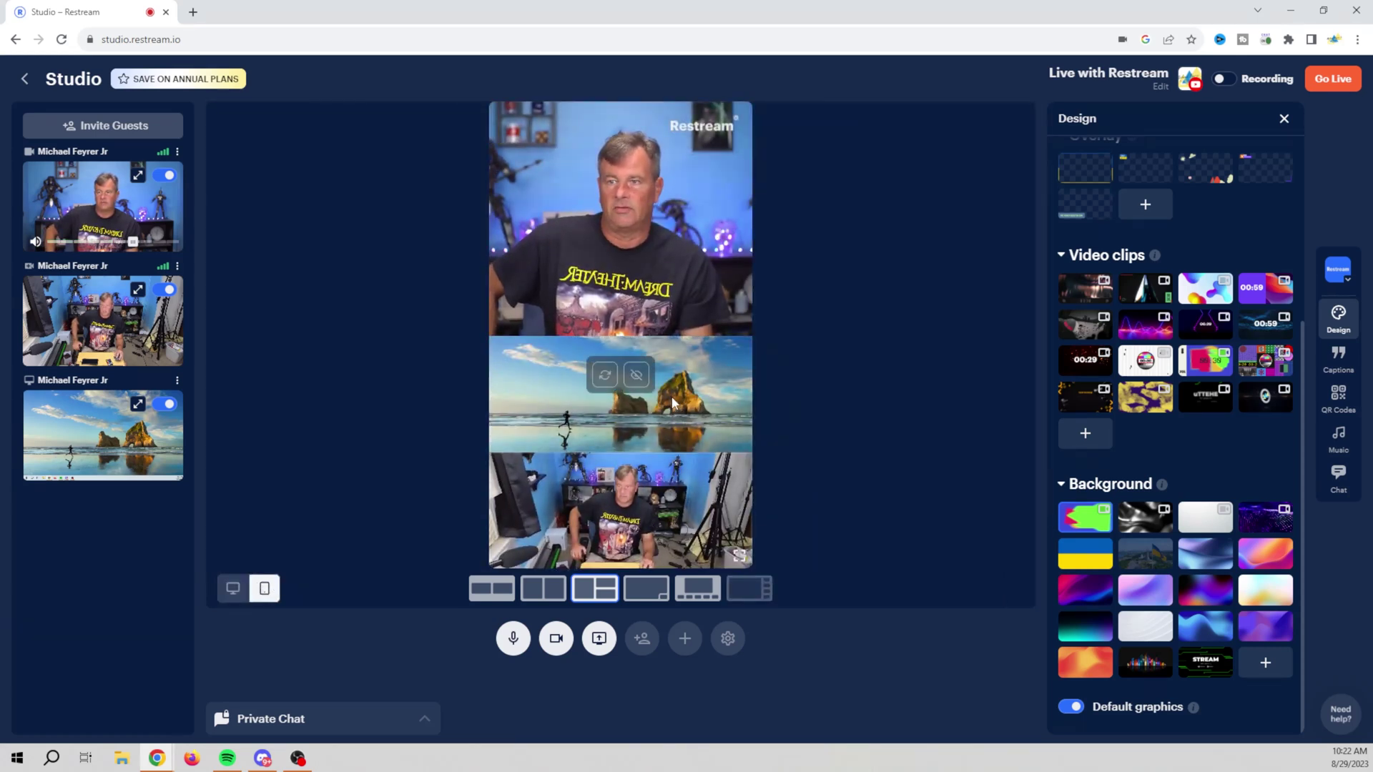
drag(654, 239, 681, 440)
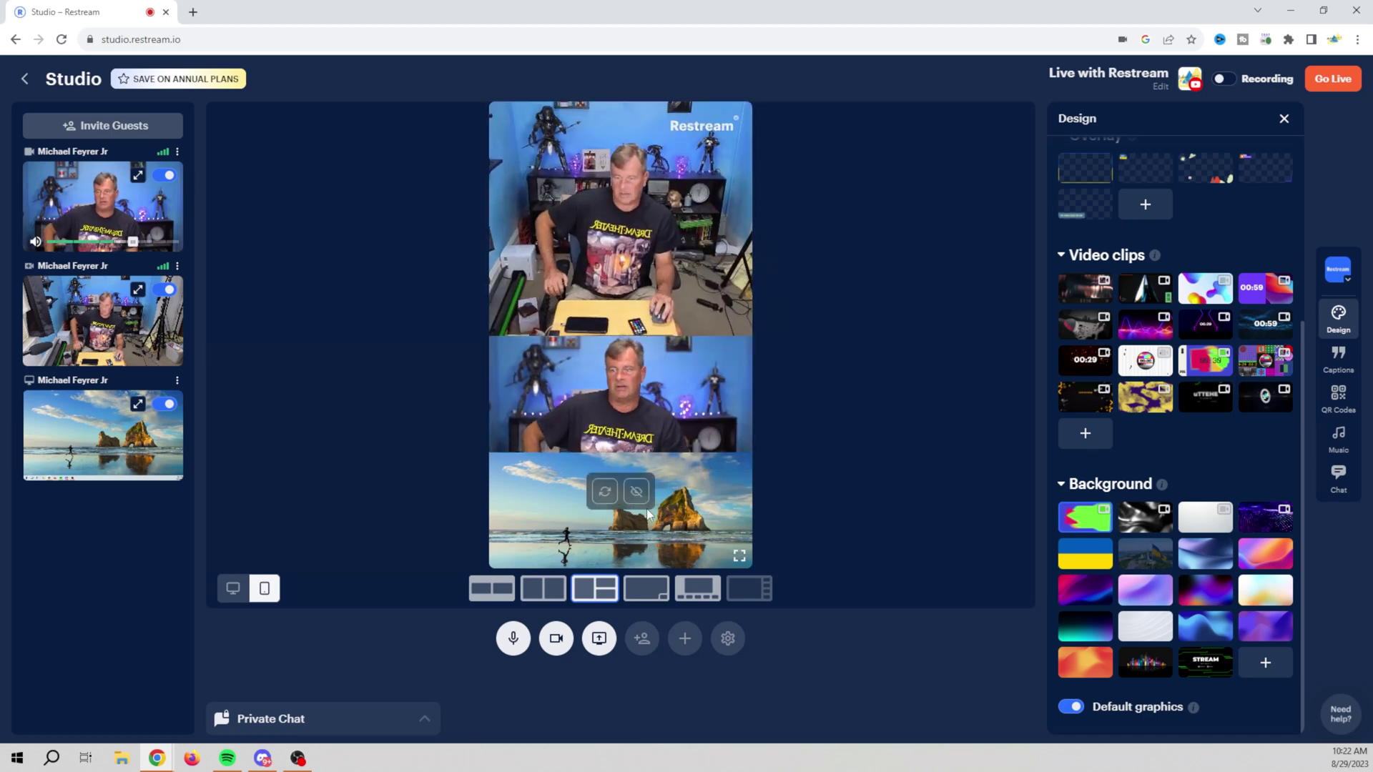
drag(640, 296, 641, 299)
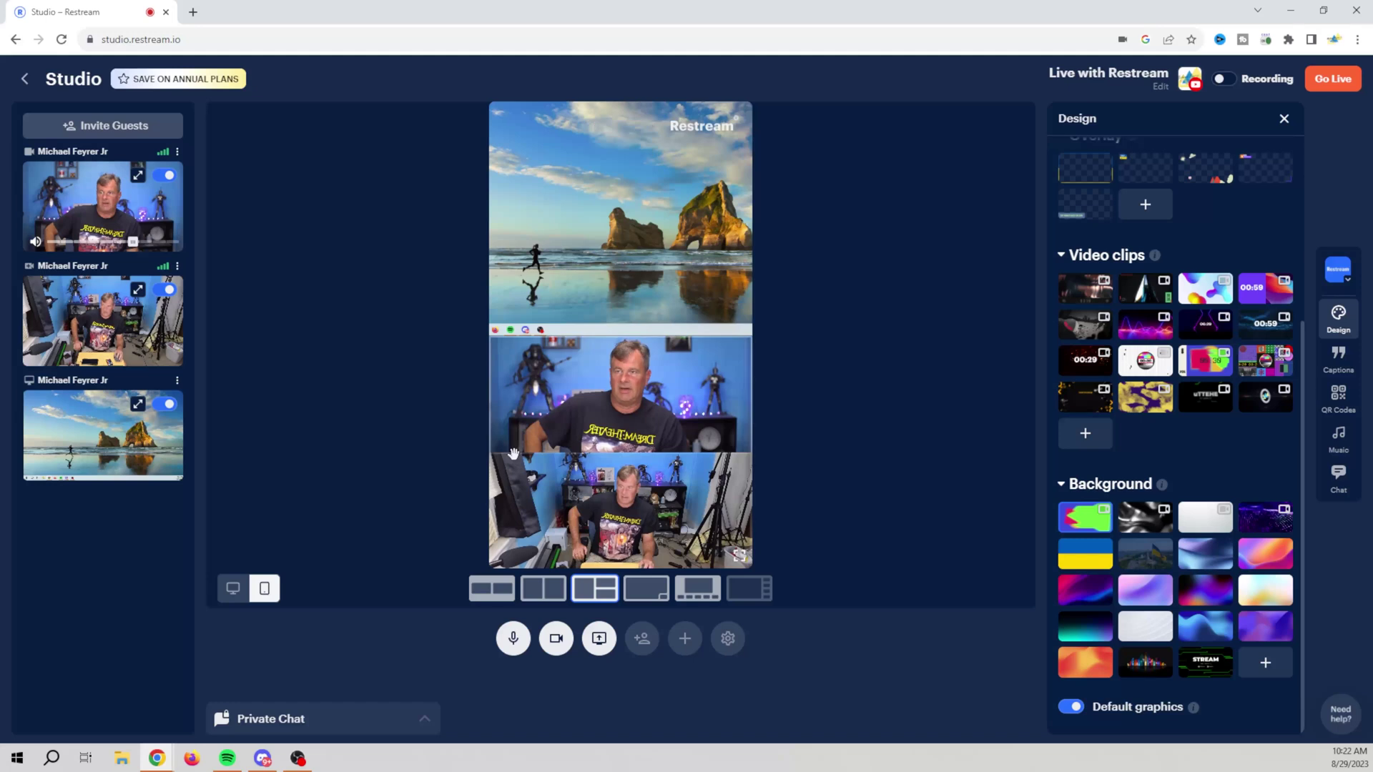
drag(638, 416, 640, 307)
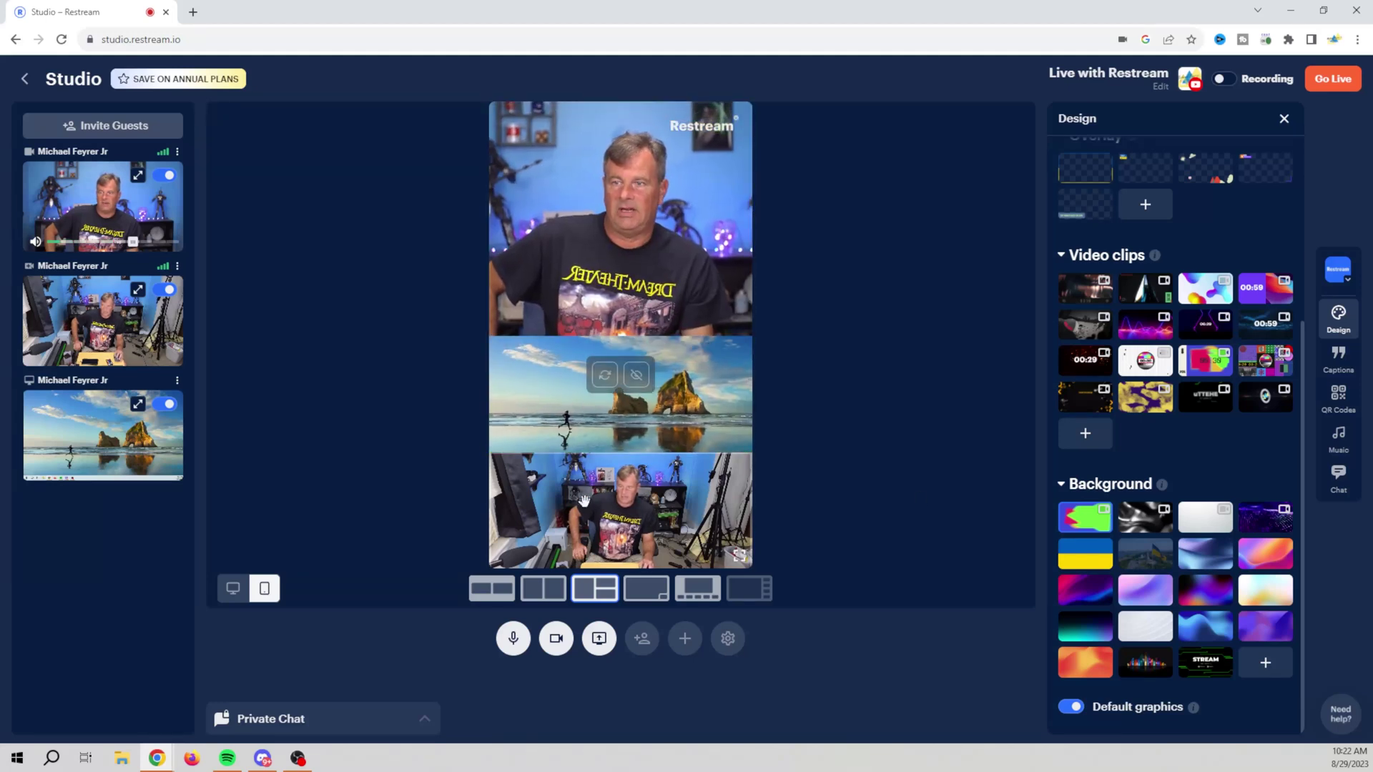
drag(549, 380, 669, 445)
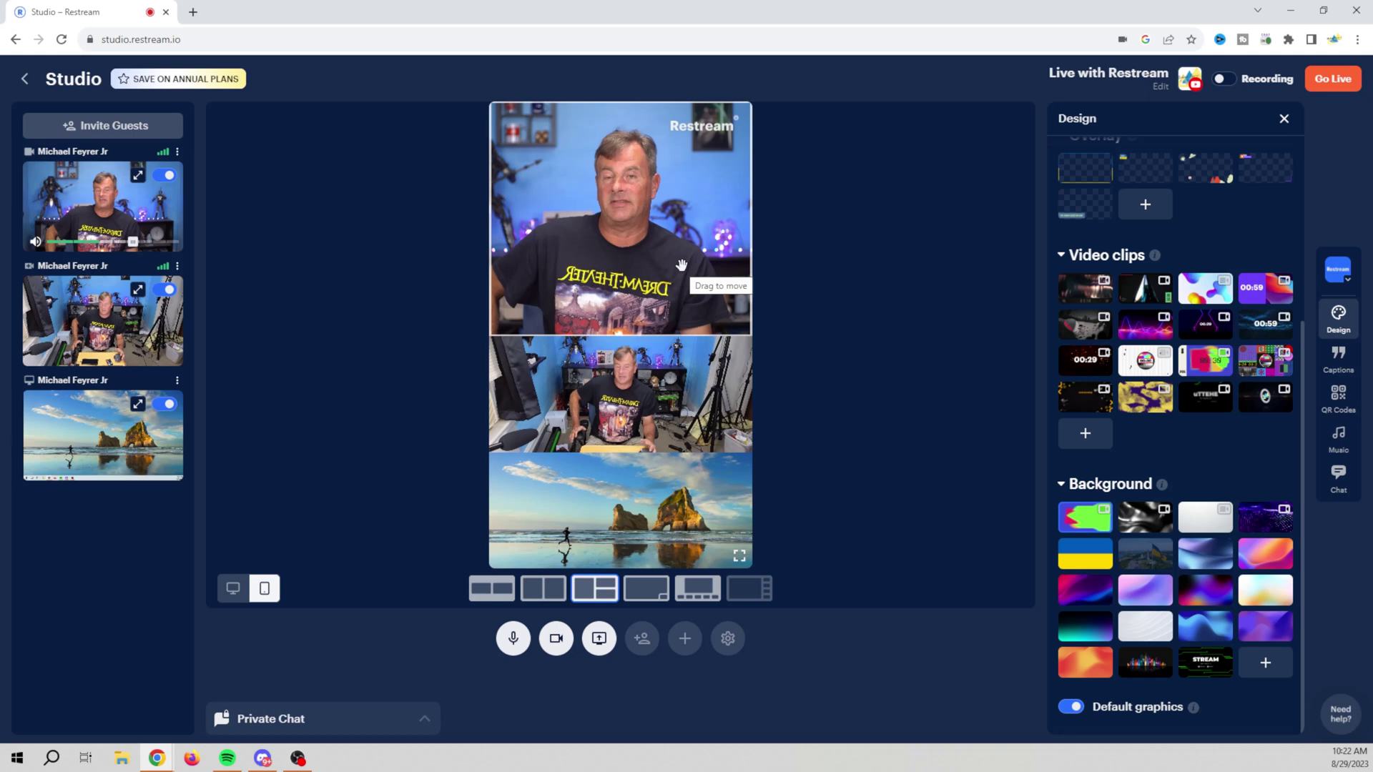
drag(682, 265, 622, 379)
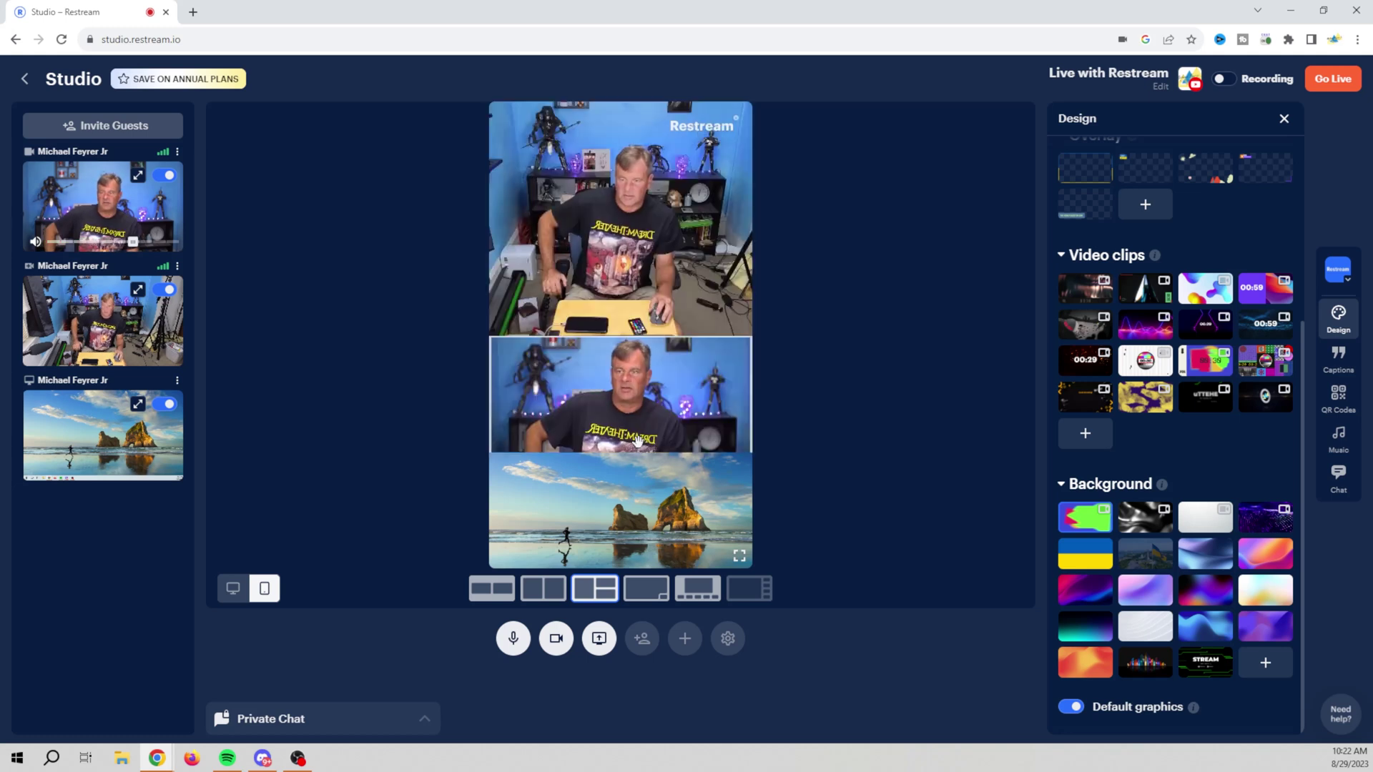
drag(646, 529, 638, 314)
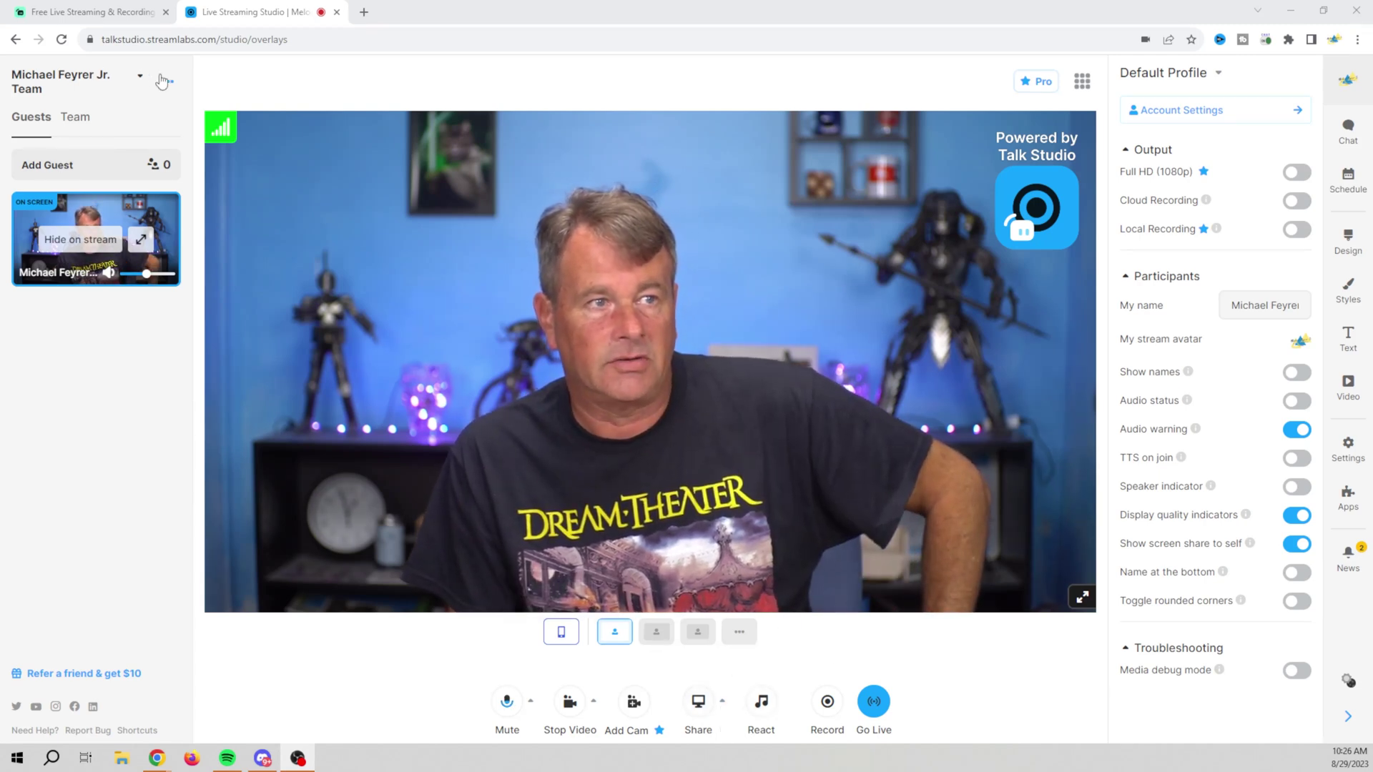
- In Streamlabs Talk Studio, look at the guest invite link options, and hide and show the camera on the stream
click(50, 165)
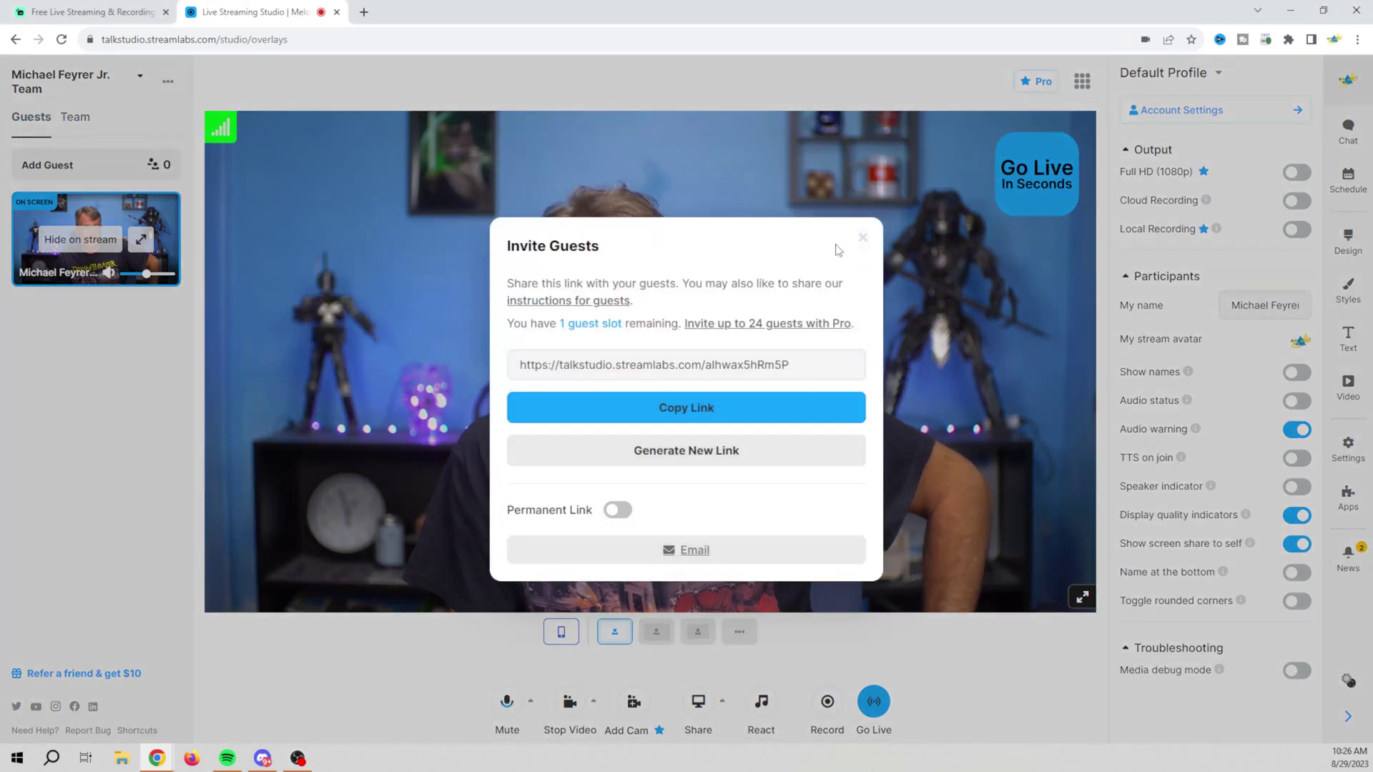
click(864, 238)
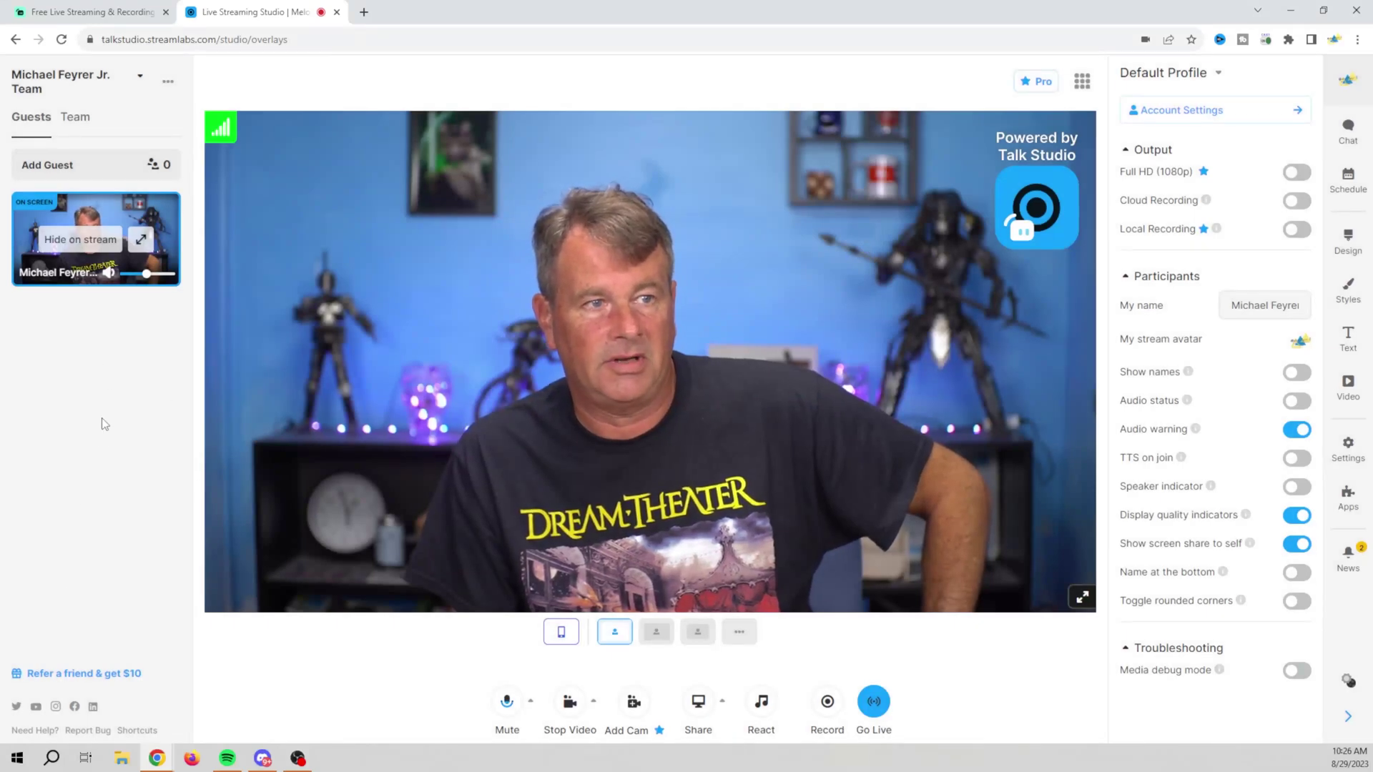
click(81, 243)
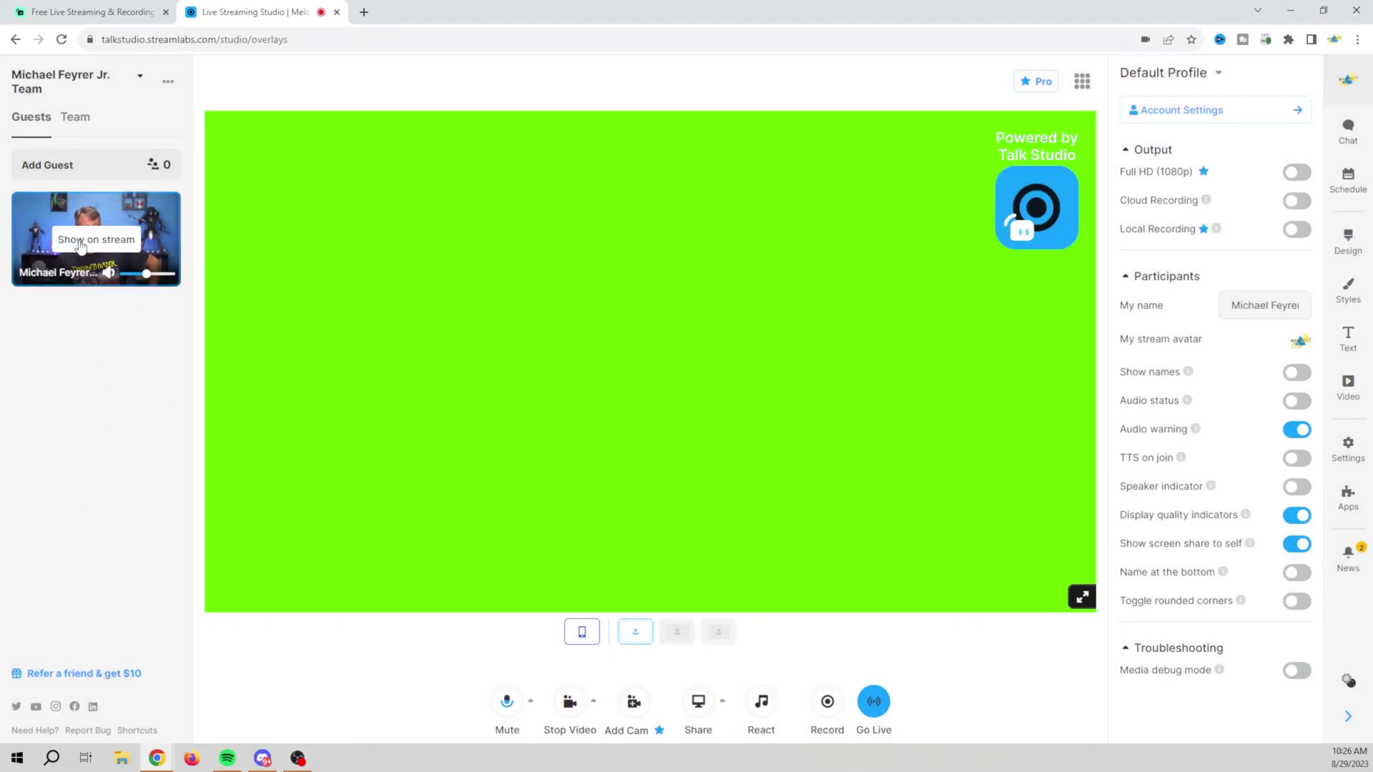
click(81, 243)
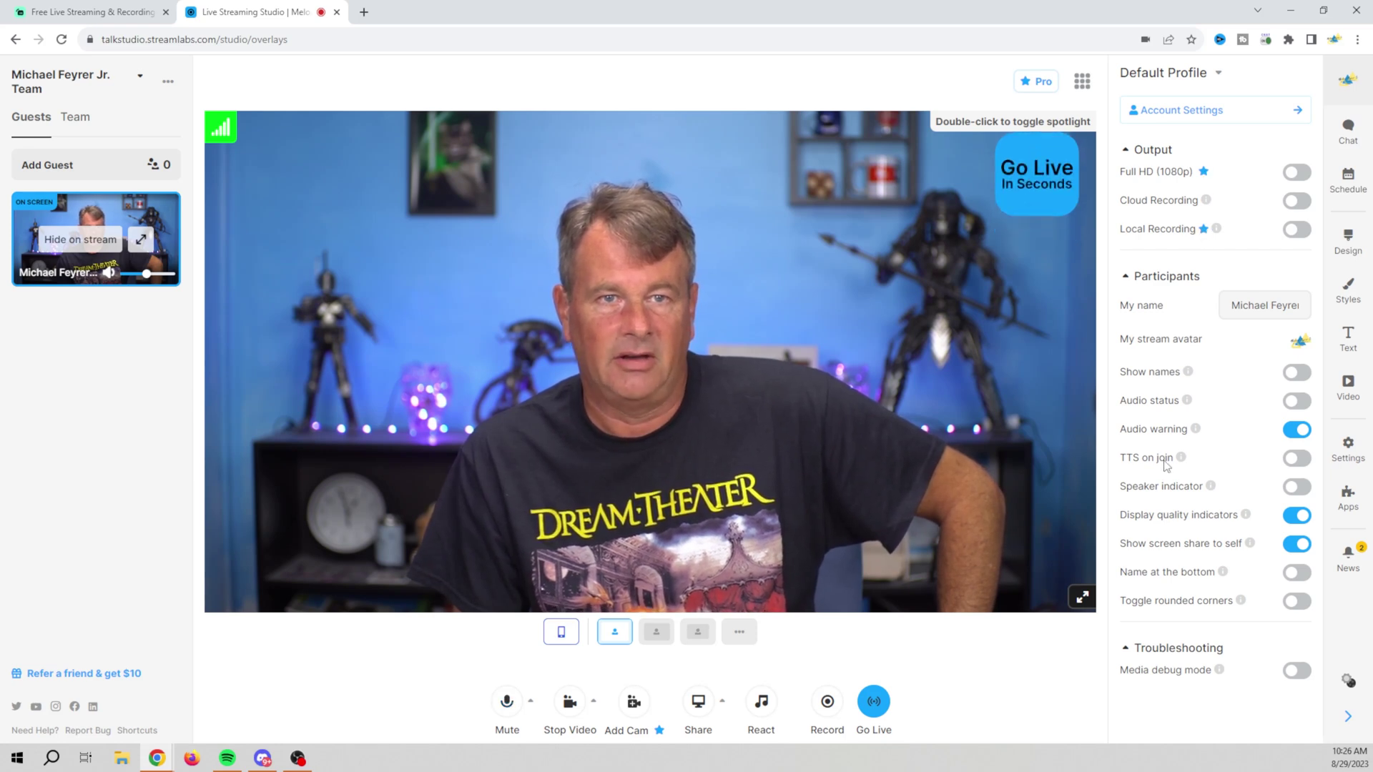
- Turn on Show names for participants and apply the dark purple theme with the Rounded style
click(1300, 373)
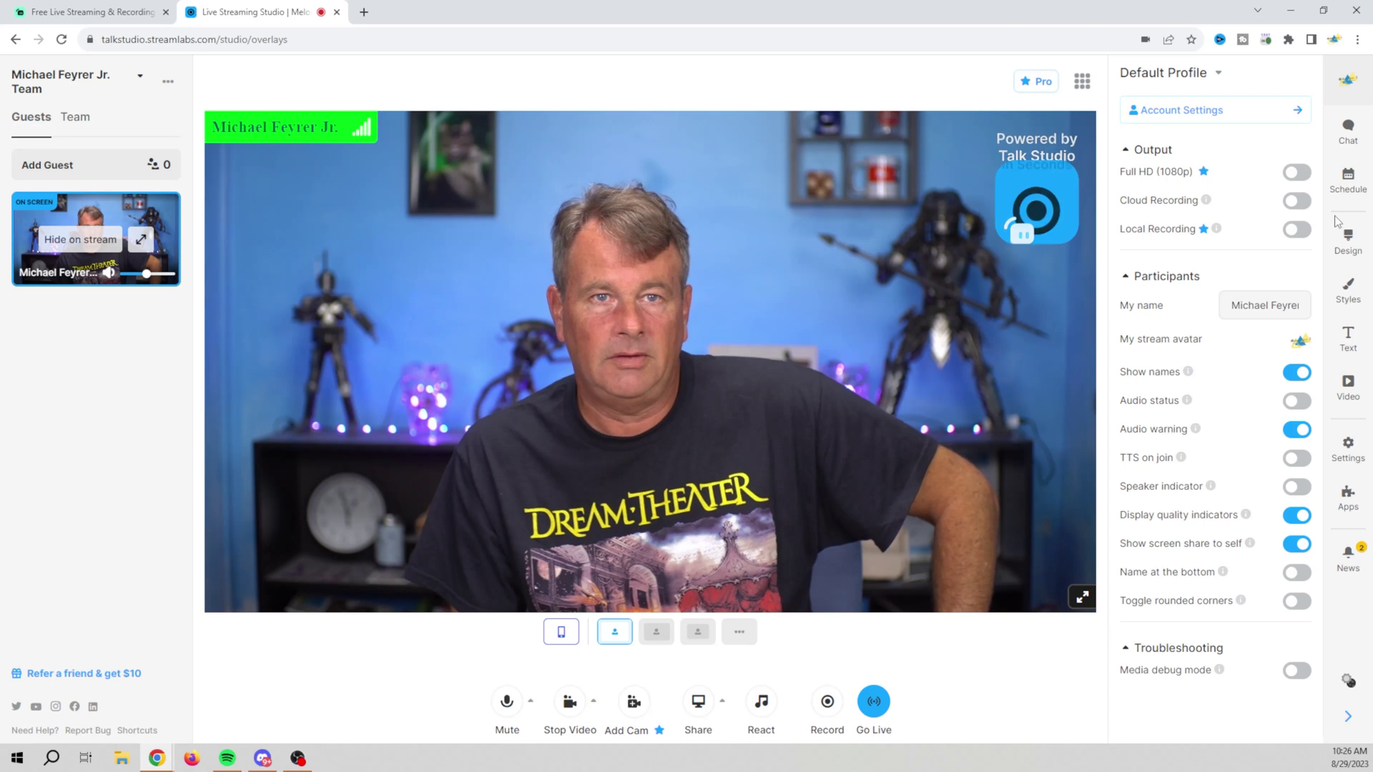
click(1341, 298)
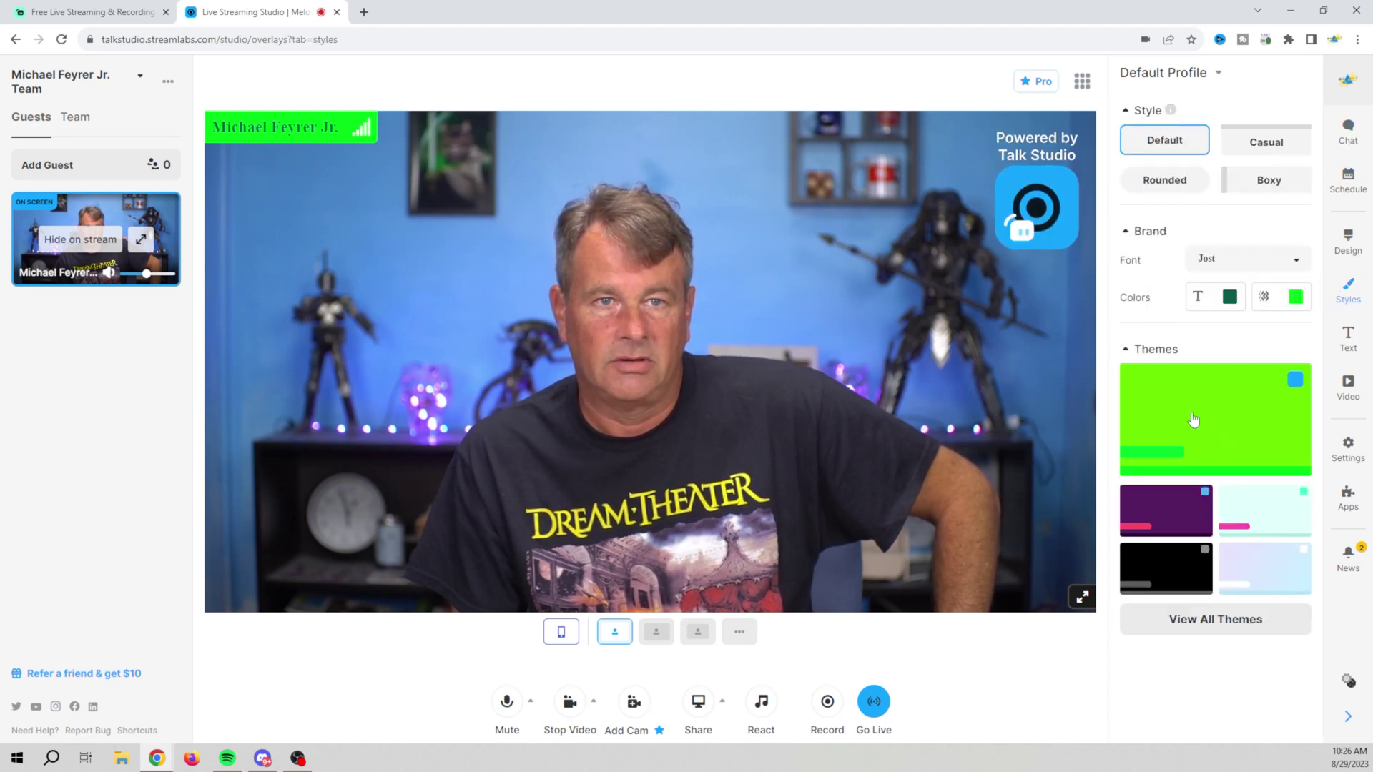
click(1173, 489)
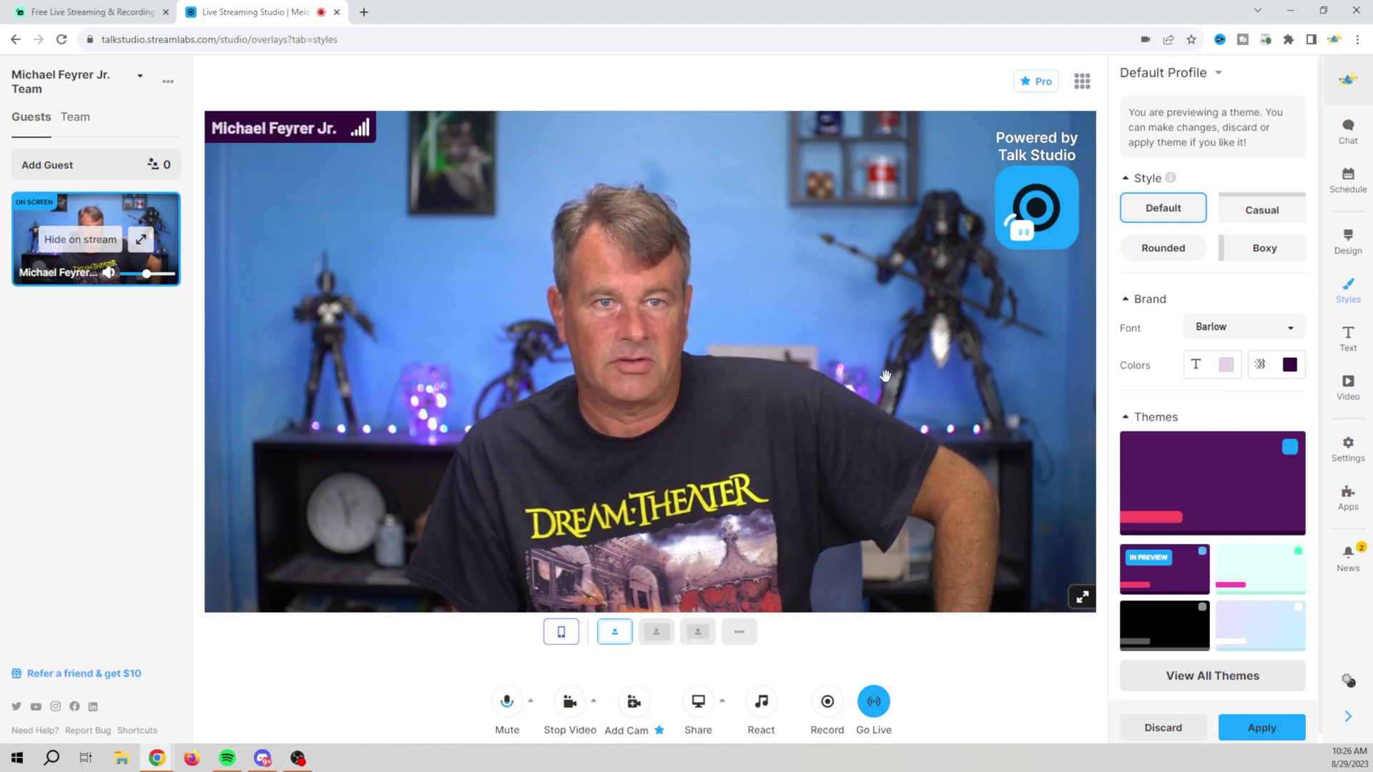
click(1170, 260)
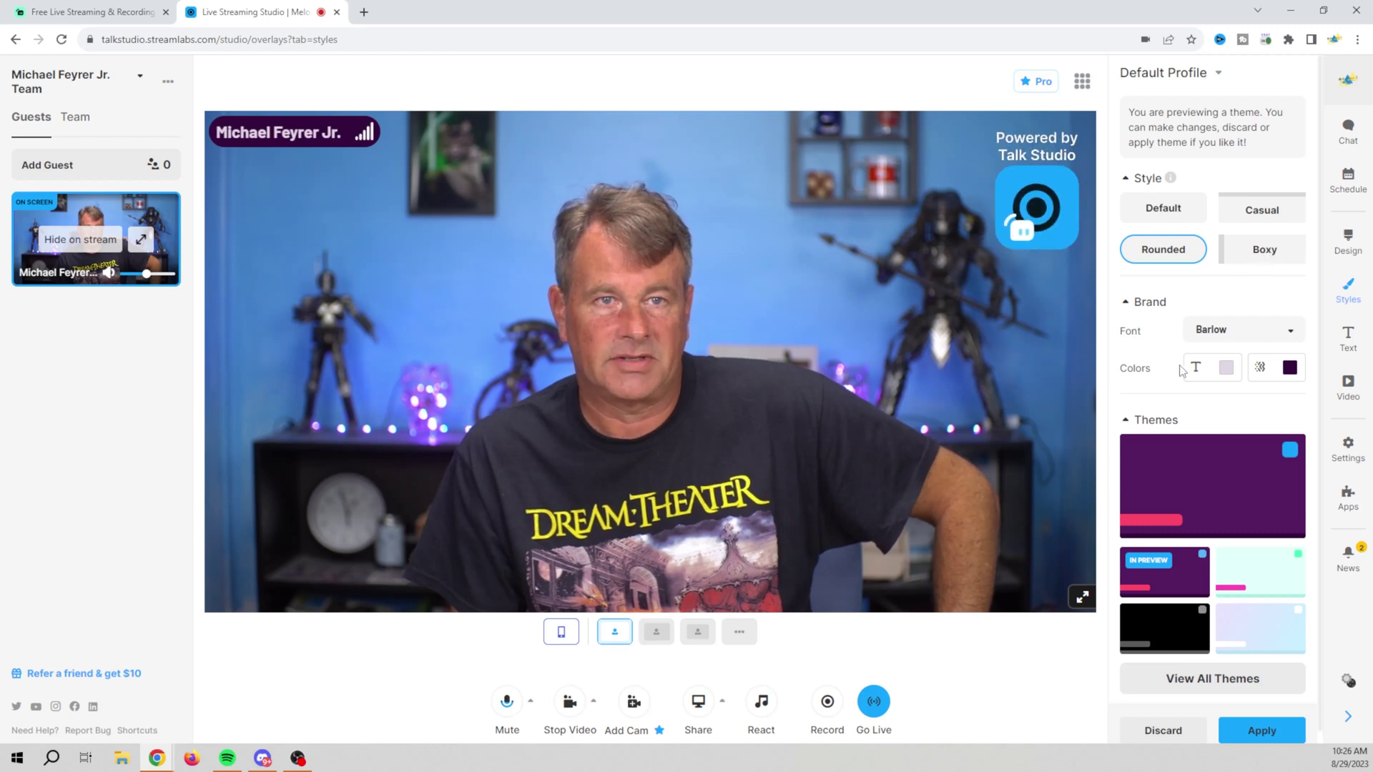
click(1261, 730)
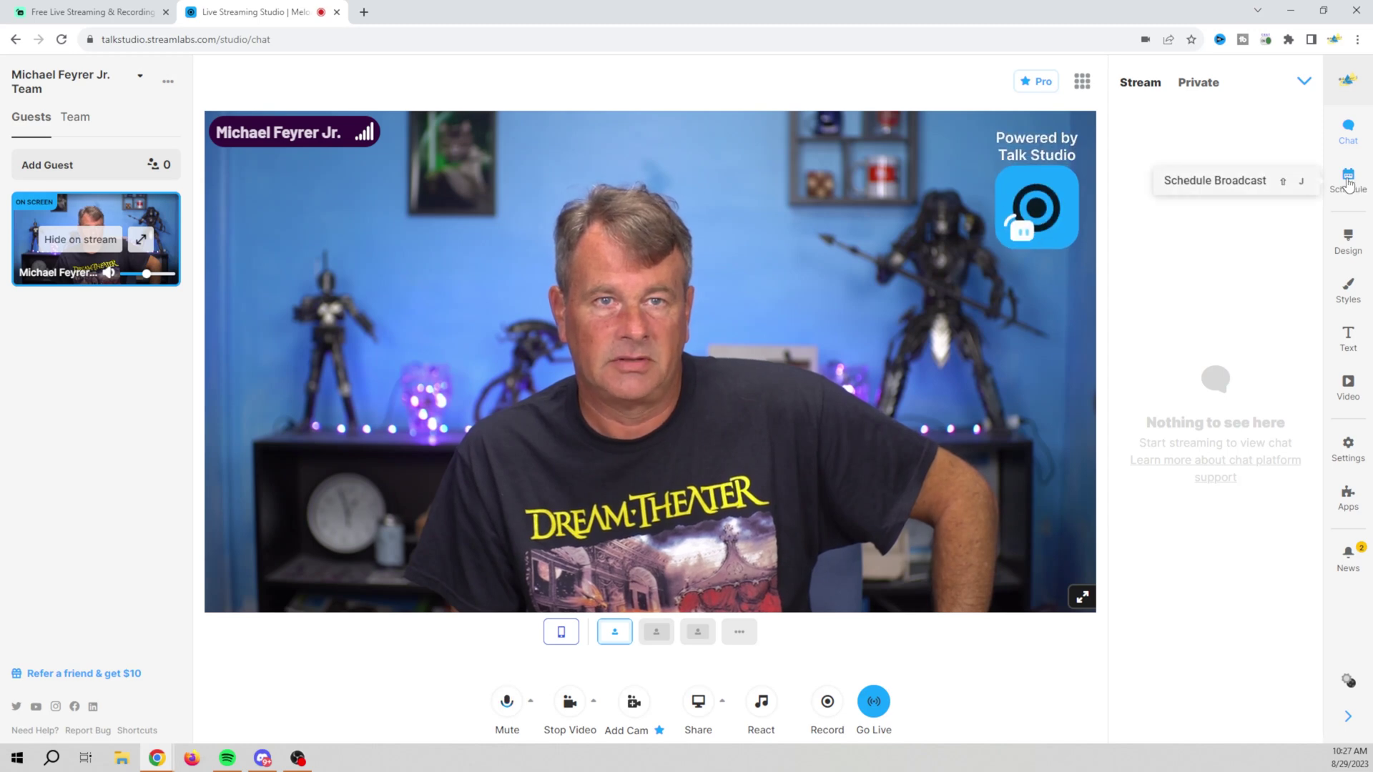
- Look over the scheduling and design options, and show the sample "Your Text Here!" ticker and banner on the stream
click(1348, 185)
click(1351, 248)
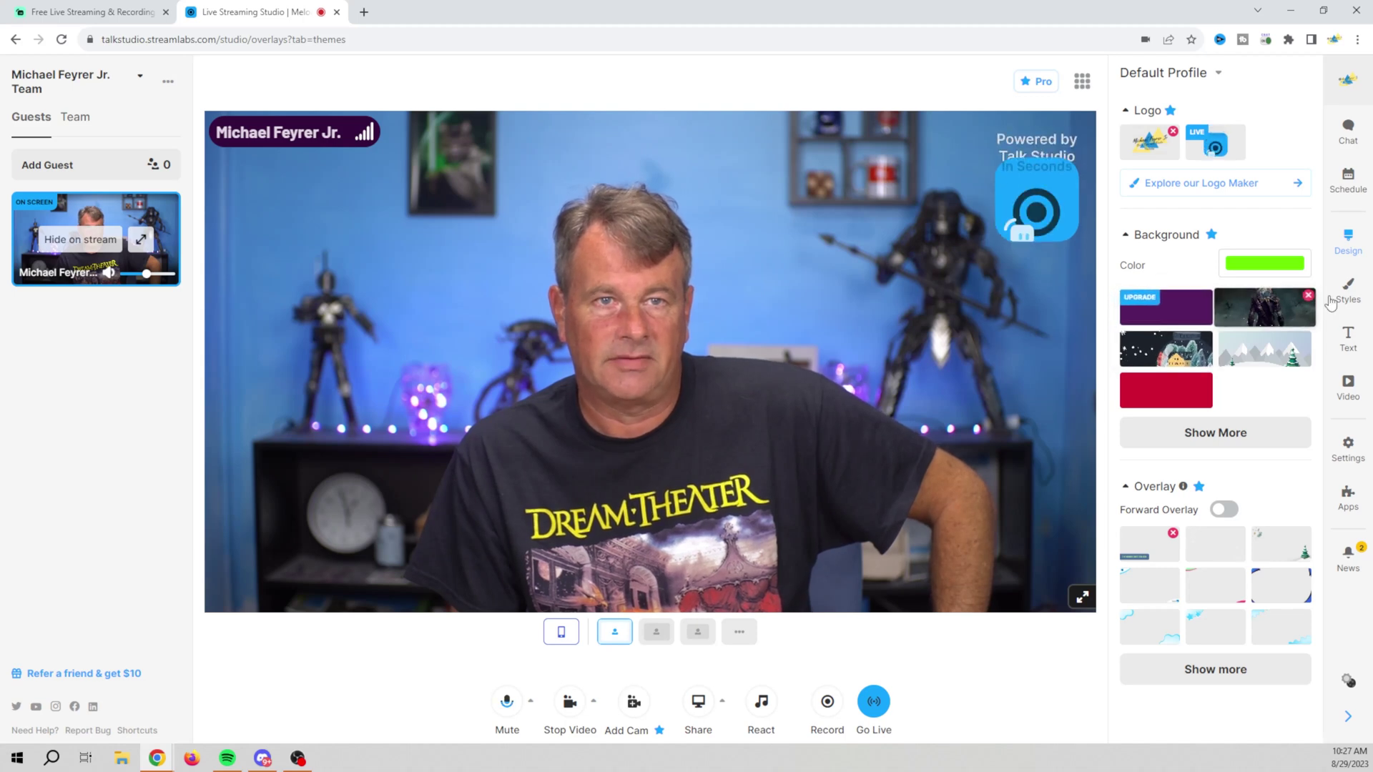
click(1348, 340)
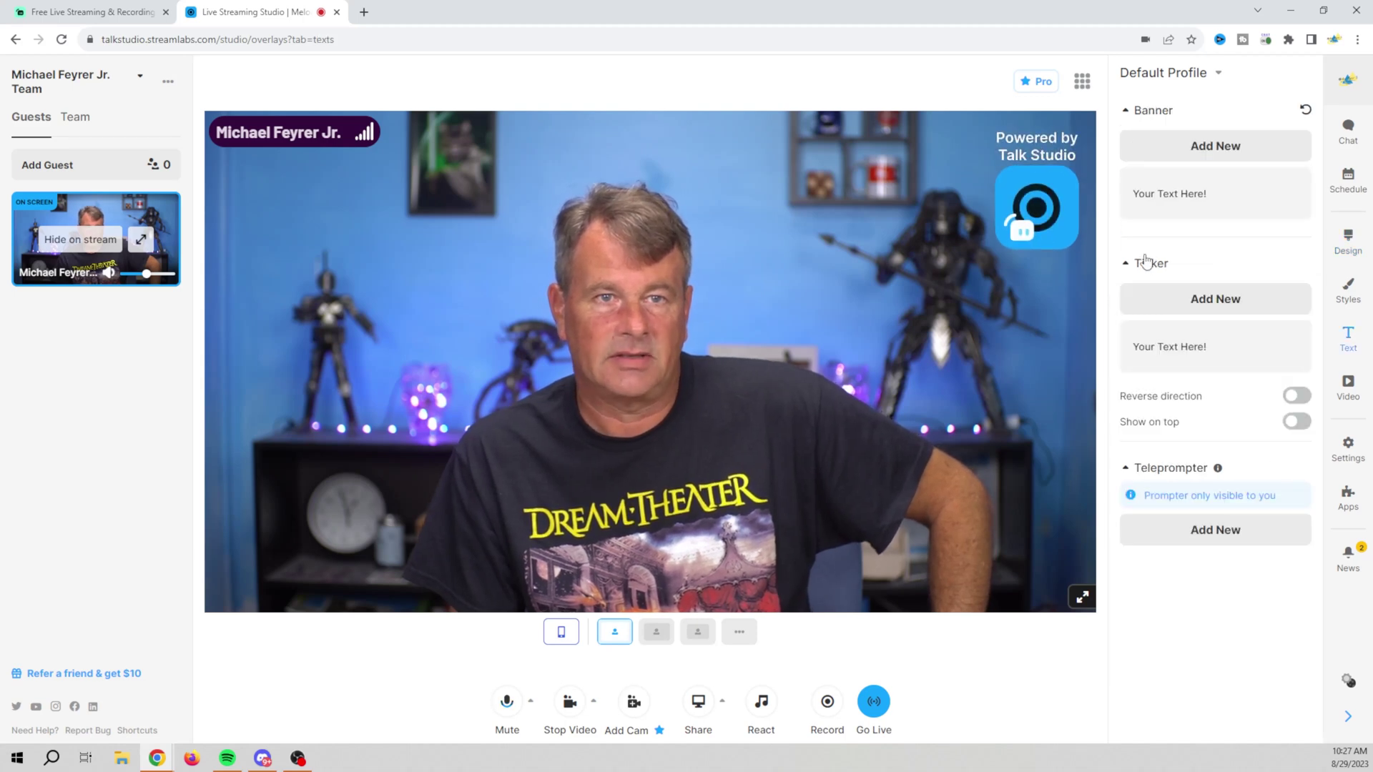
click(1187, 346)
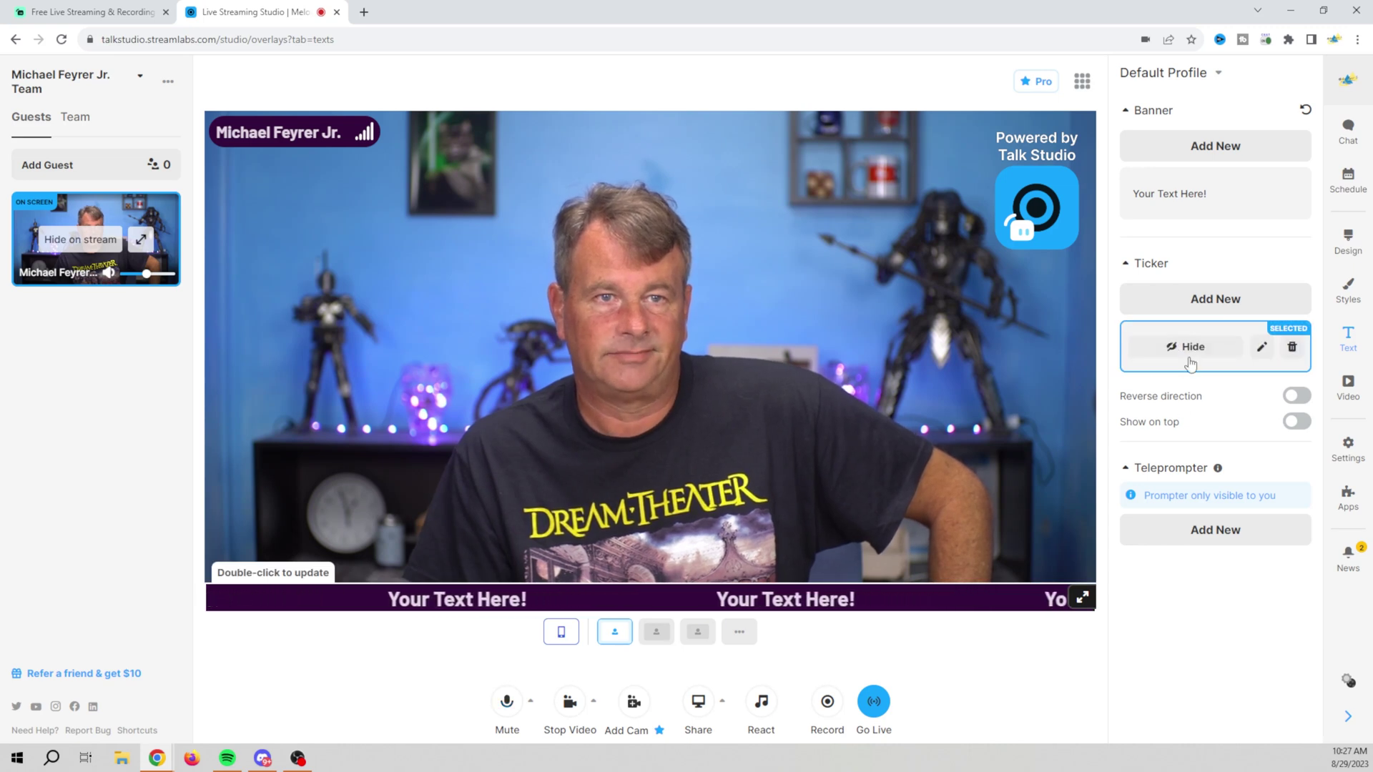
click(1185, 203)
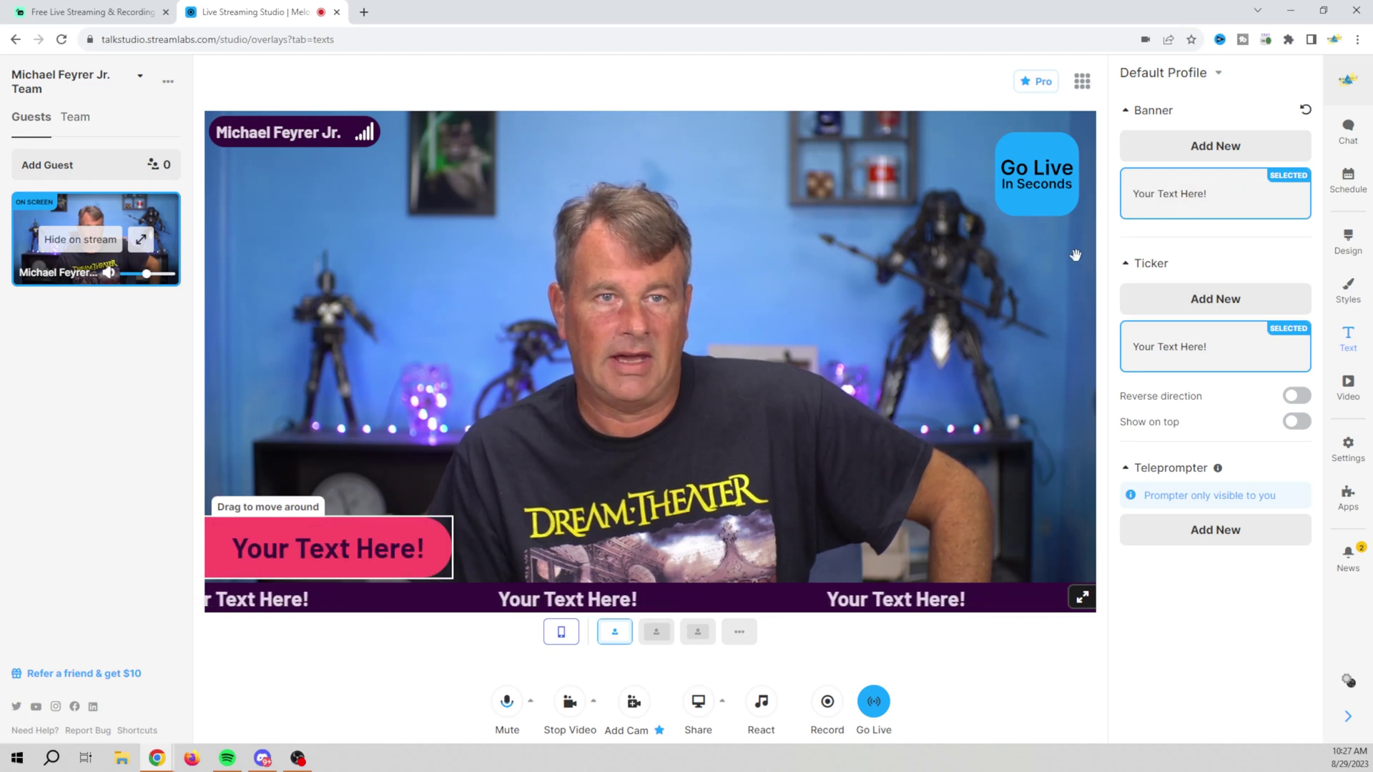
- Hide the sample banner from the stream, and play and stop the first 30-second countdown clip
click(1171, 199)
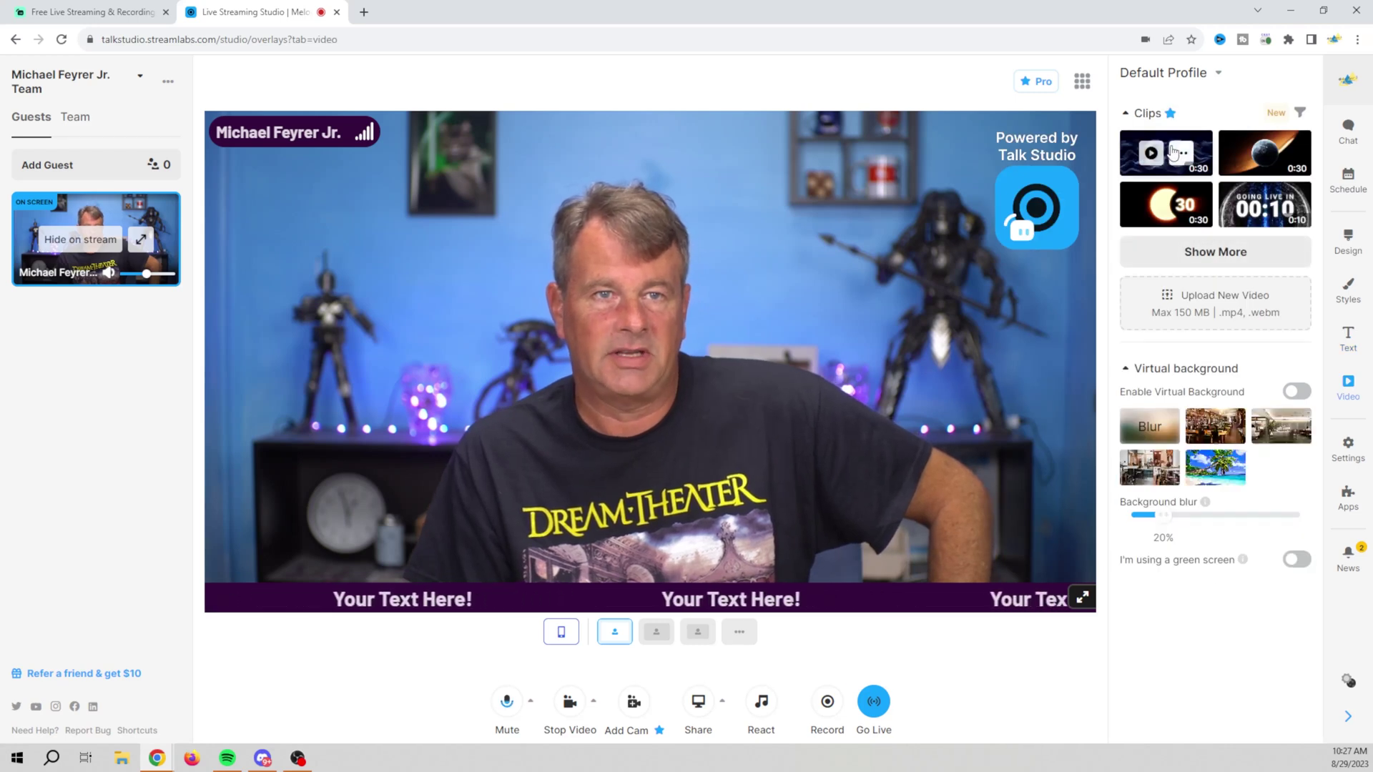
click(1173, 152)
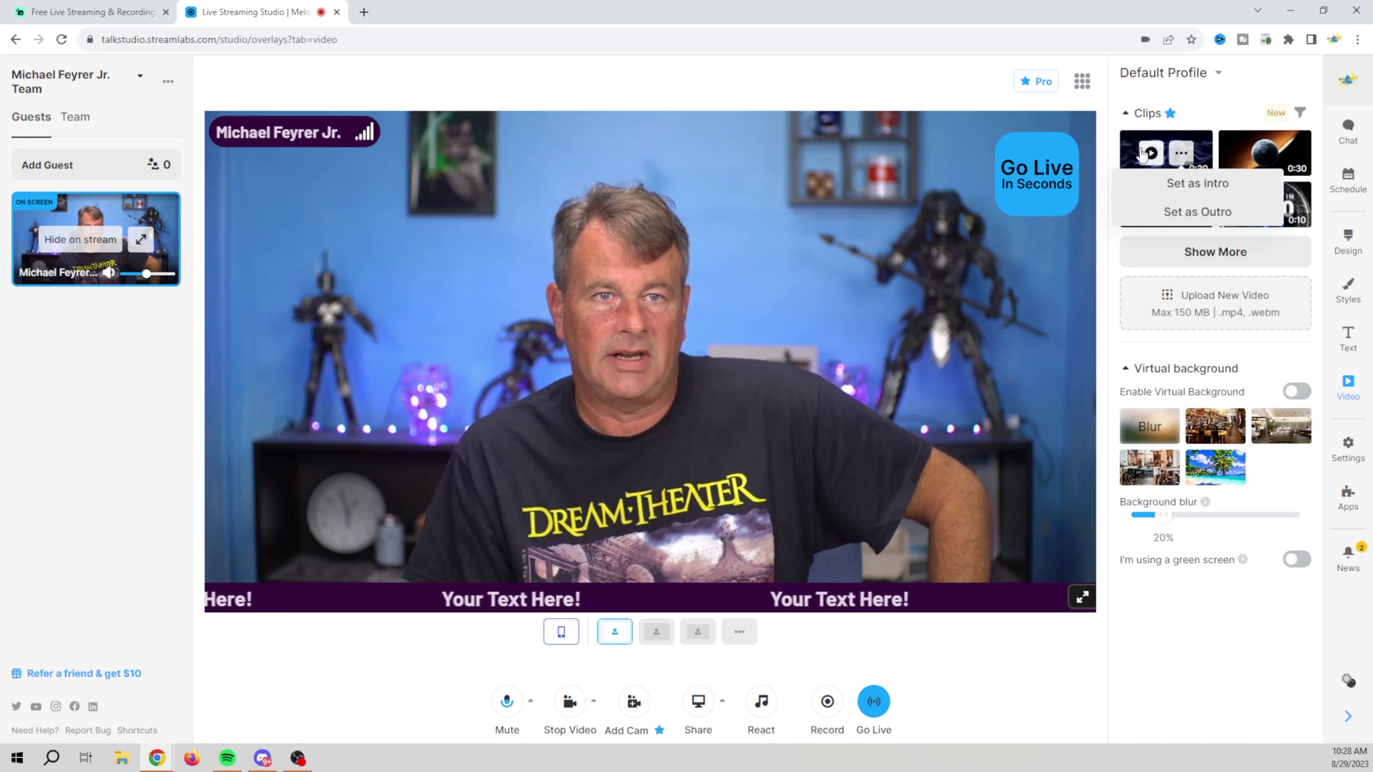
click(1149, 154)
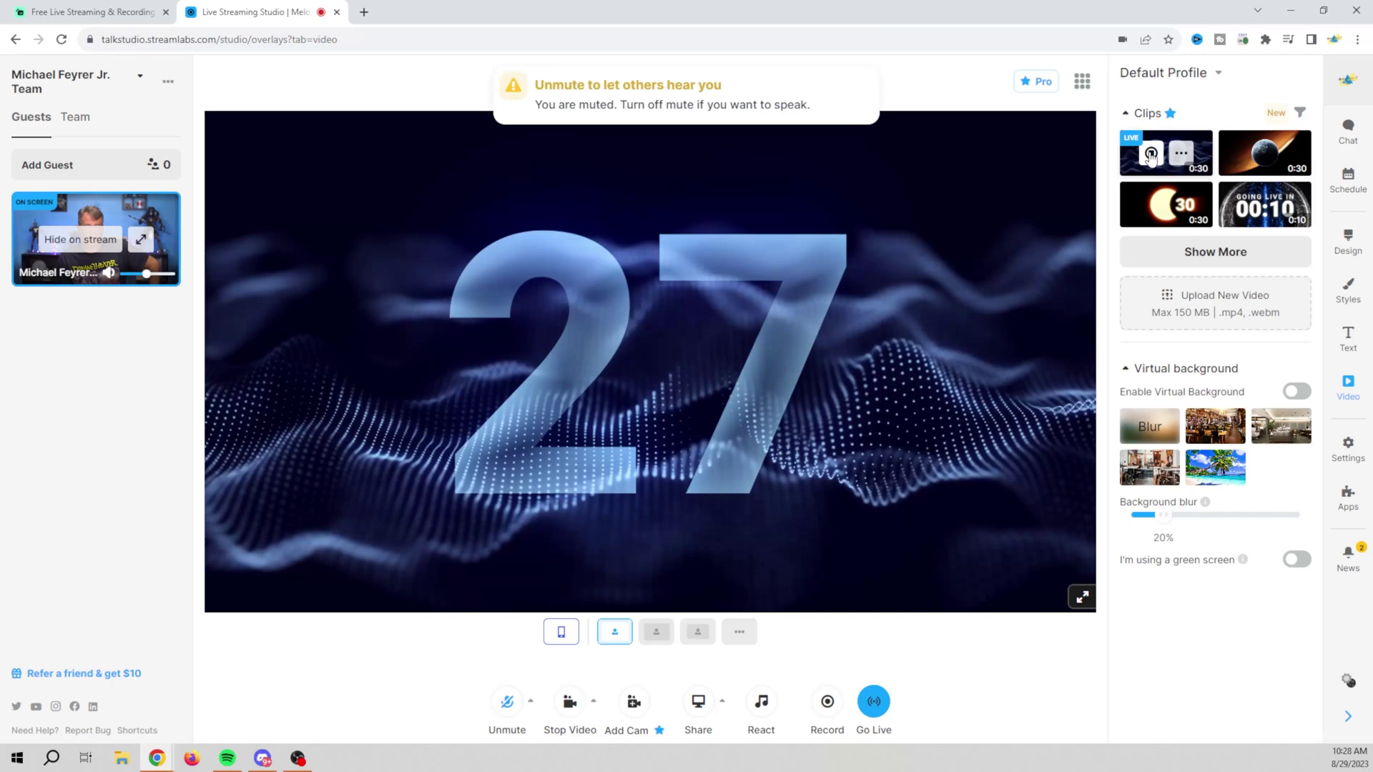
click(1150, 153)
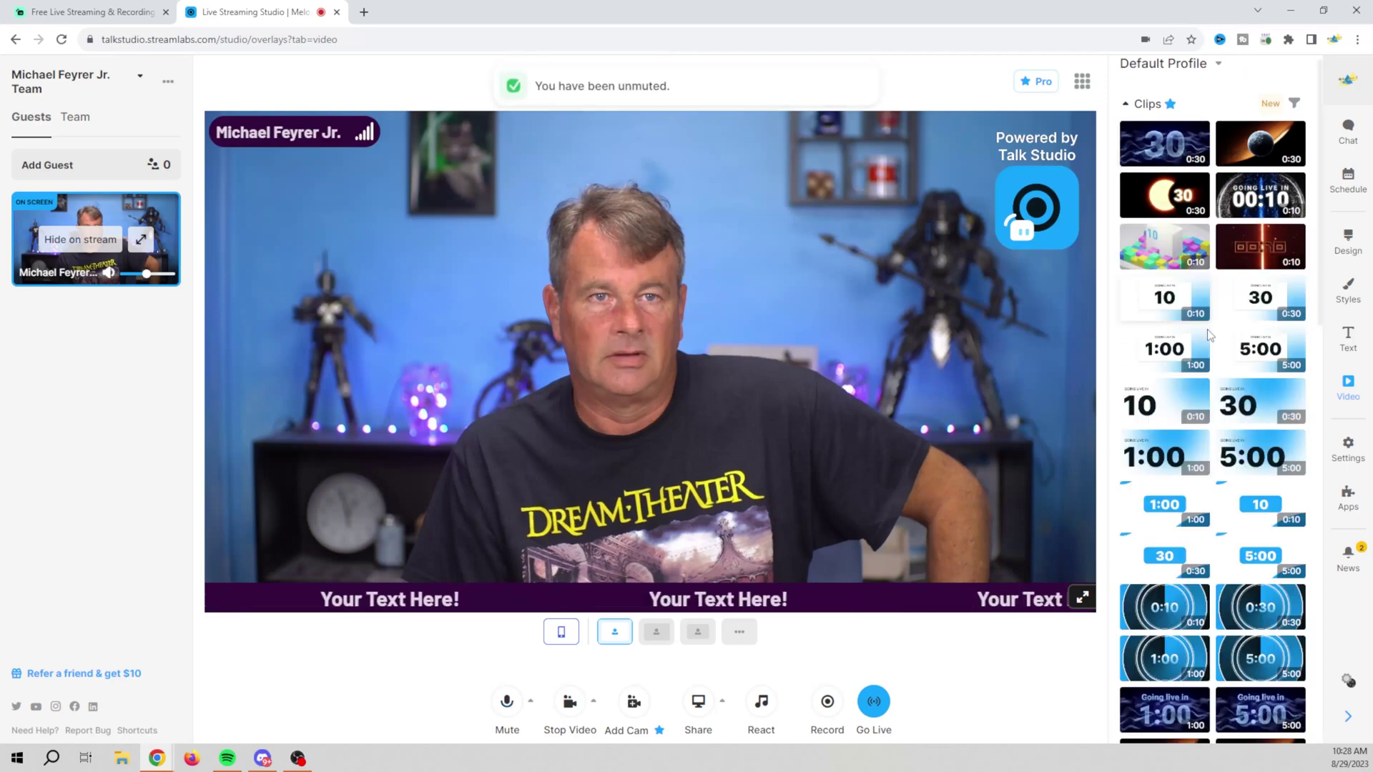
- Browse the full list of countdown and closing clips, and collapse it again
scroll(1208, 335, down, 20)
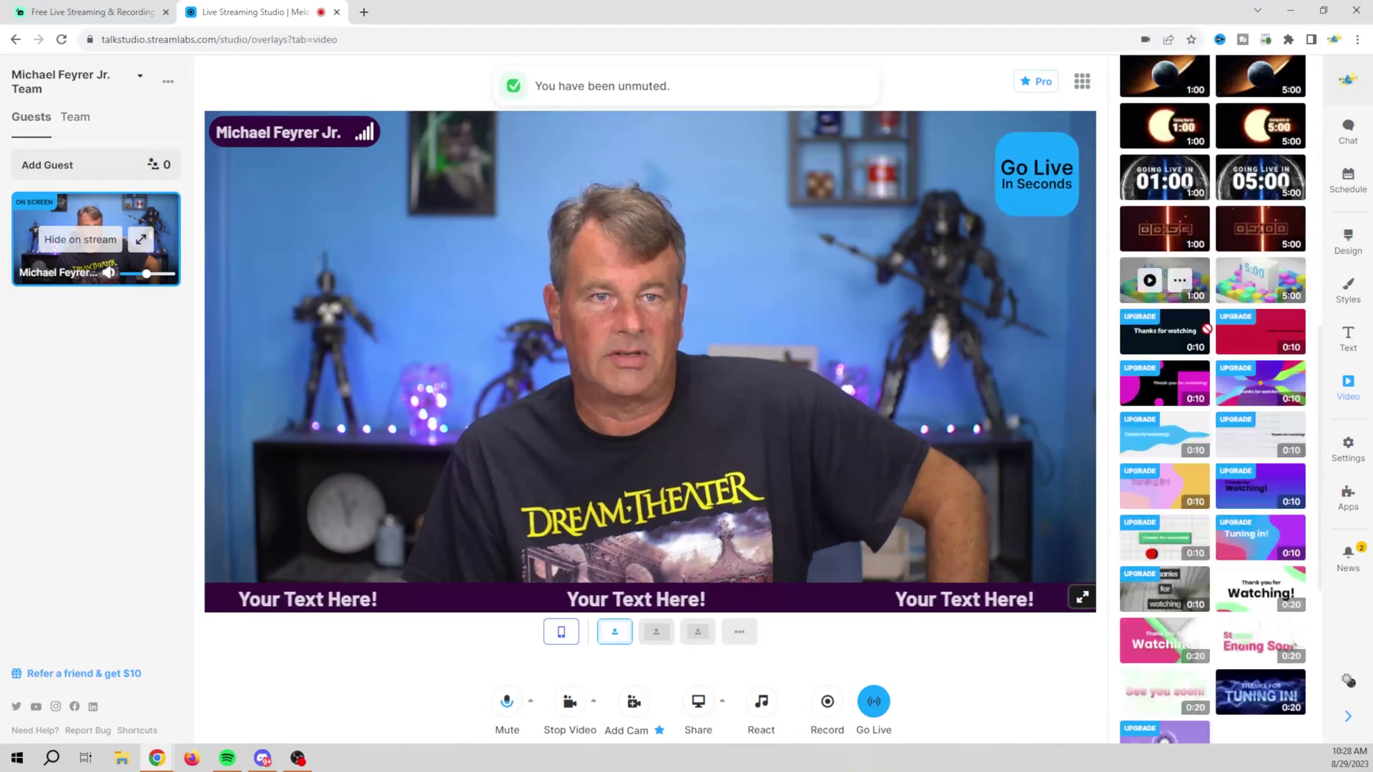
scroll(1208, 335, down, 1)
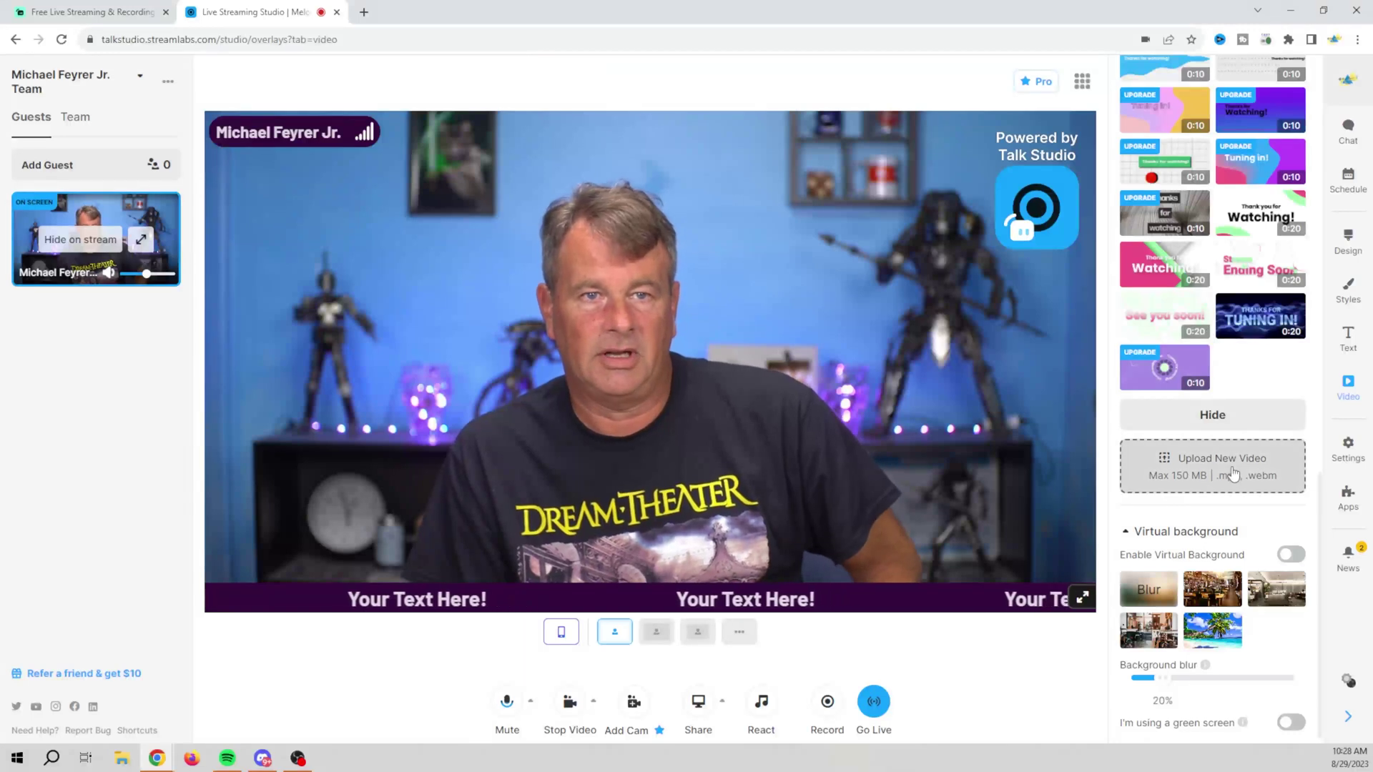
click(1224, 415)
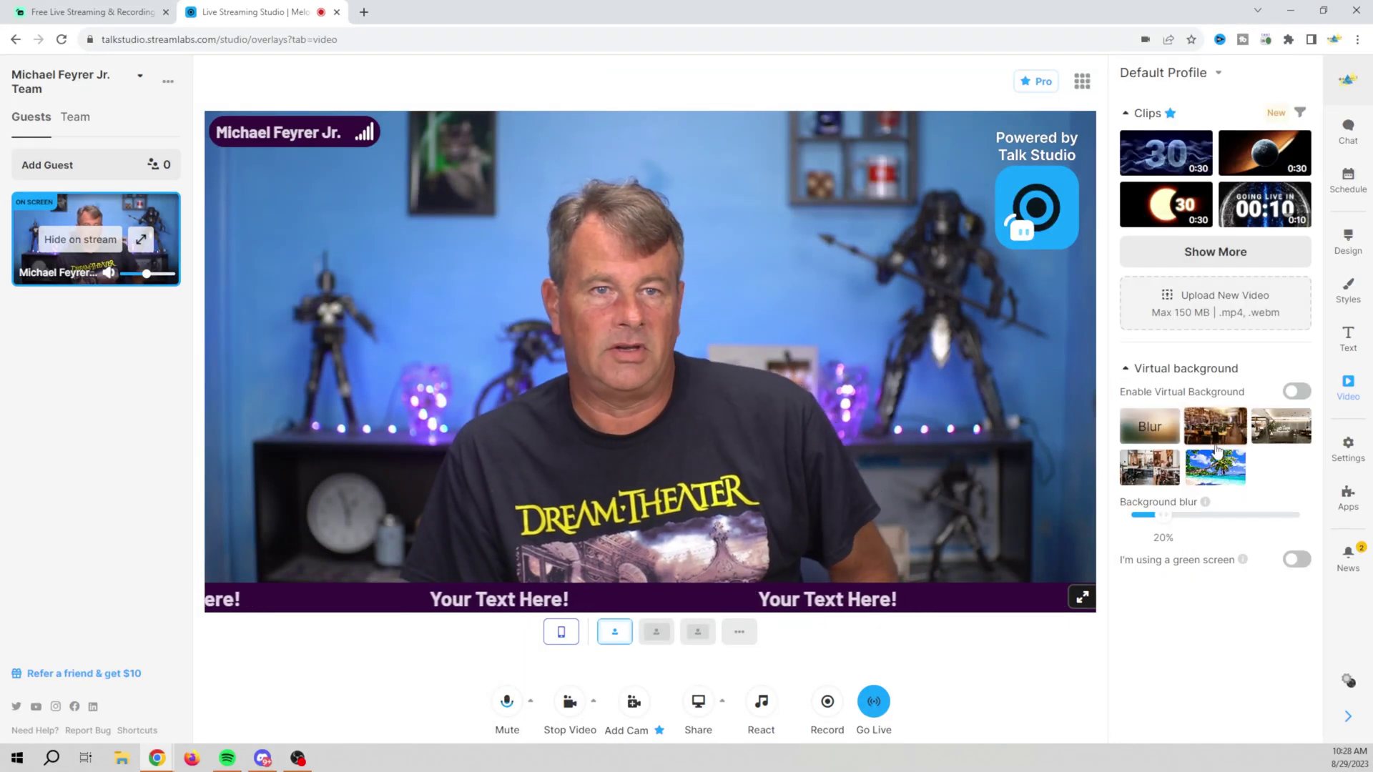
- Try the library image and the Blur effect as virtual backgrounds, and turn the virtual background off
click(1221, 433)
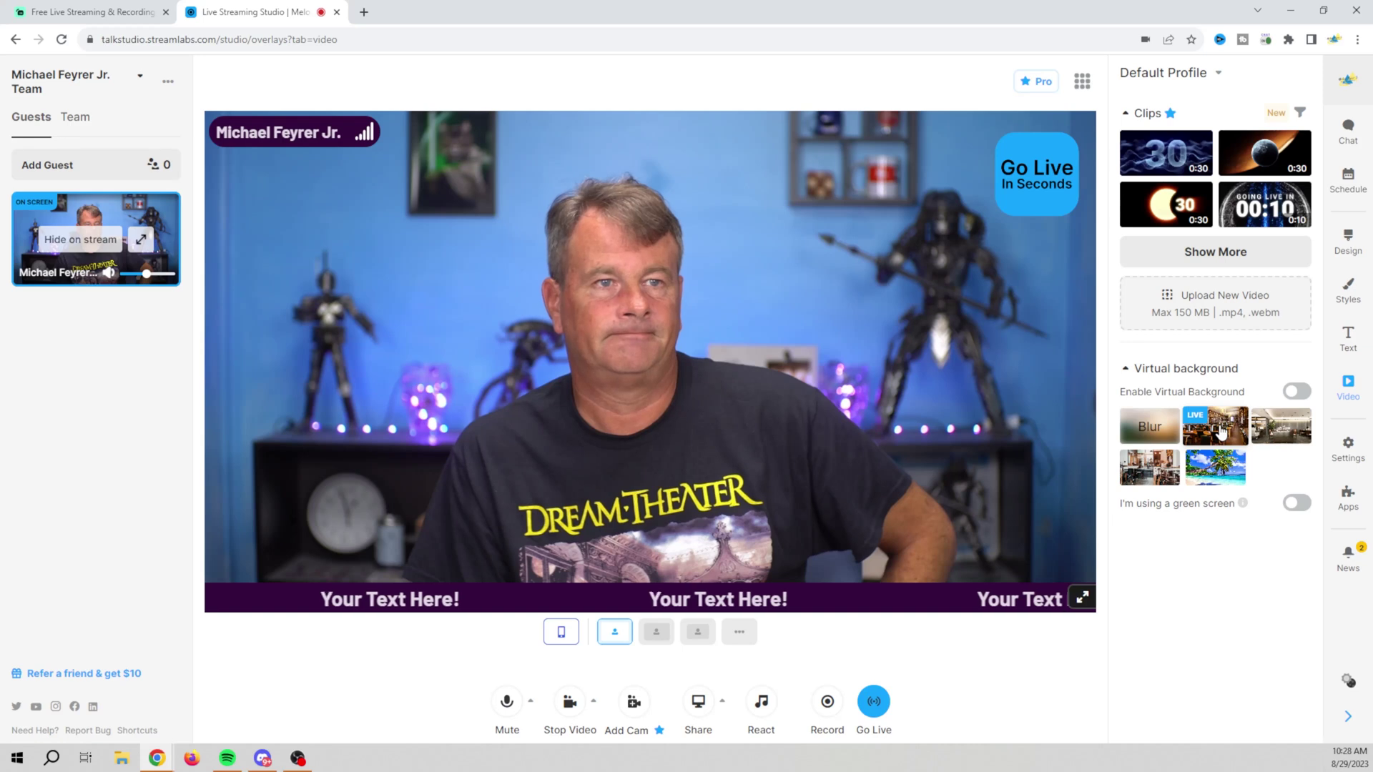
click(1303, 393)
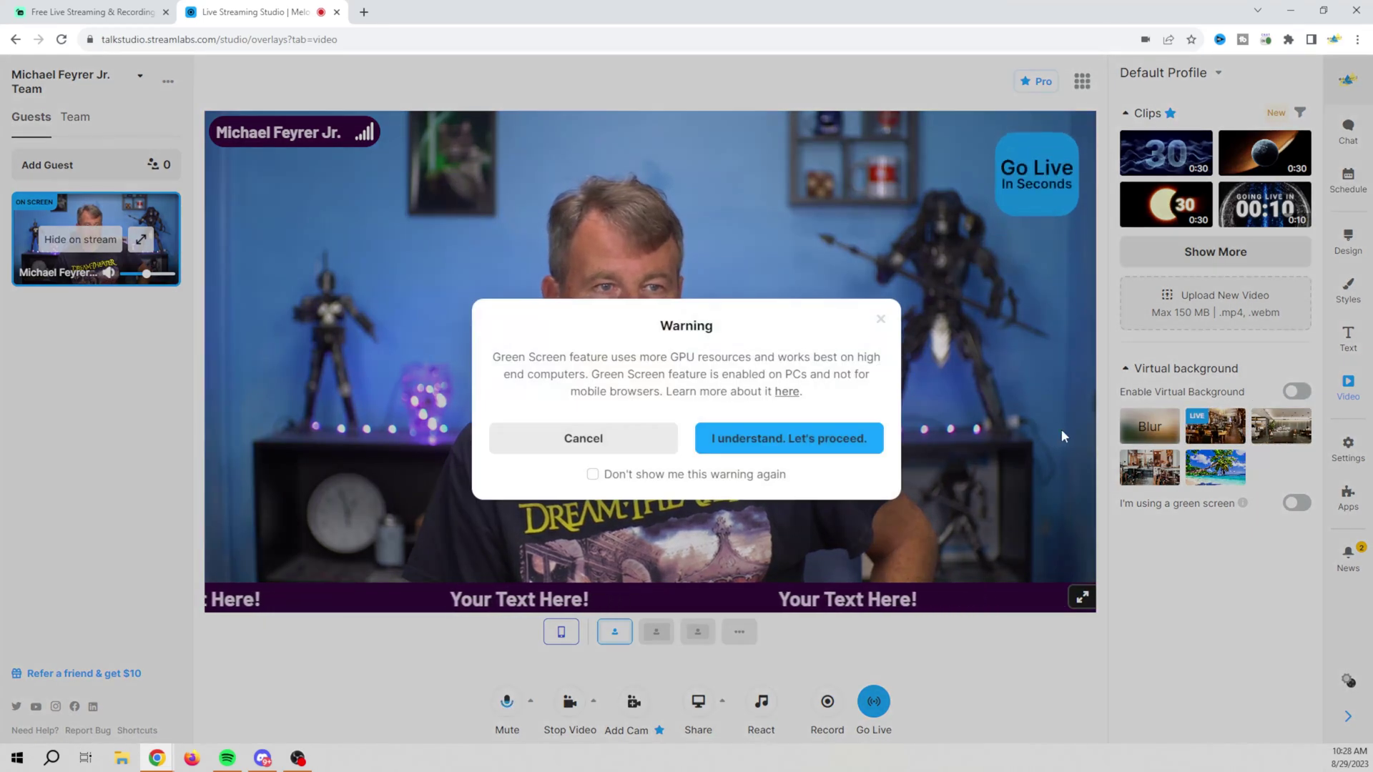
click(794, 439)
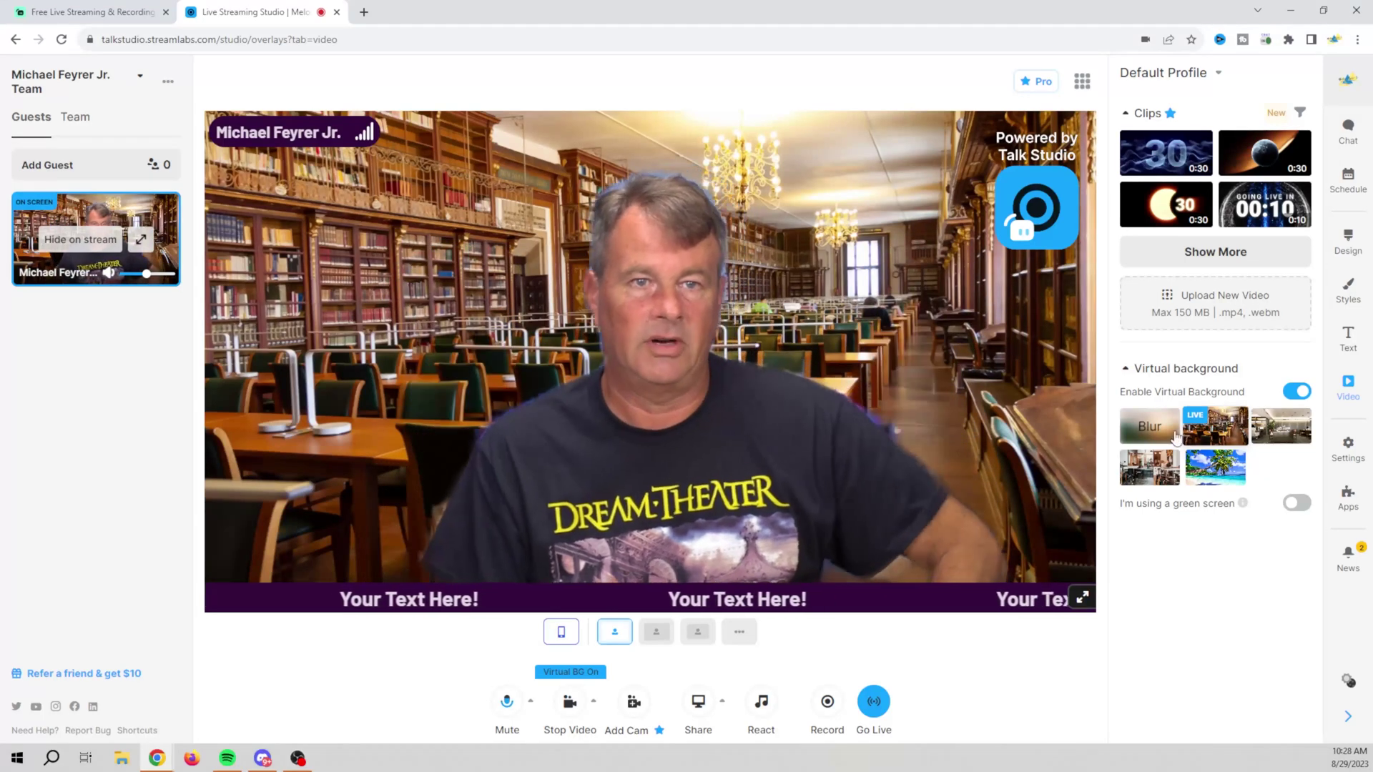
click(1137, 426)
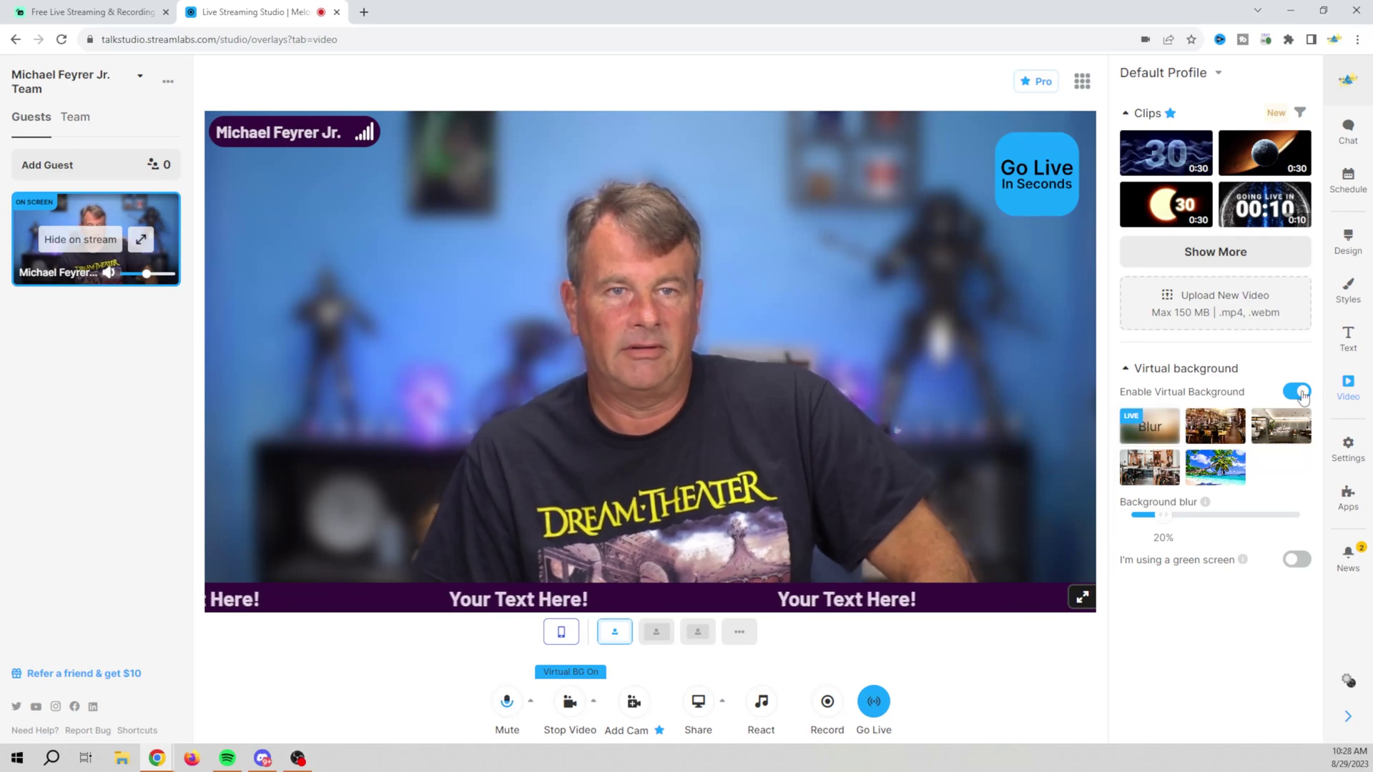
click(1295, 392)
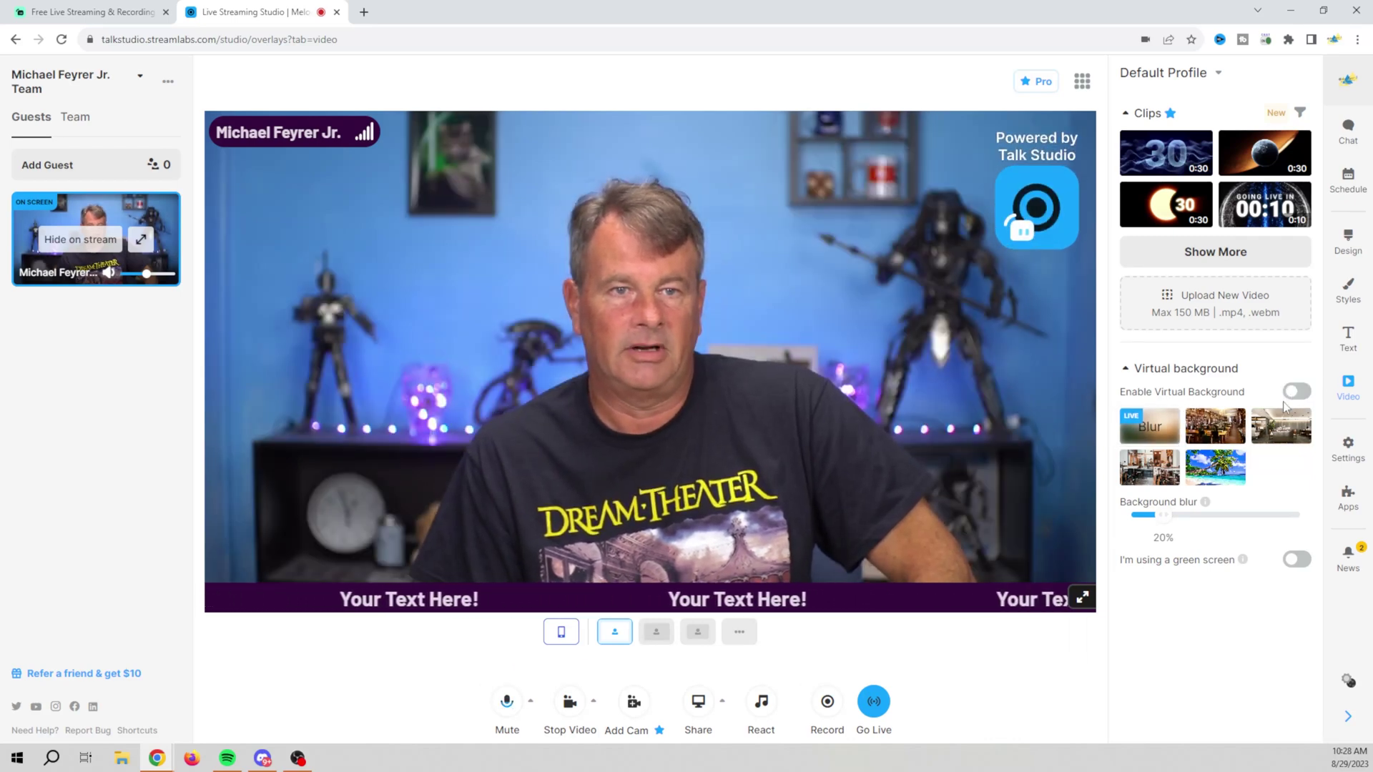
- Look over the output and participant settings, the available apps and the screen sharing options
click(1348, 449)
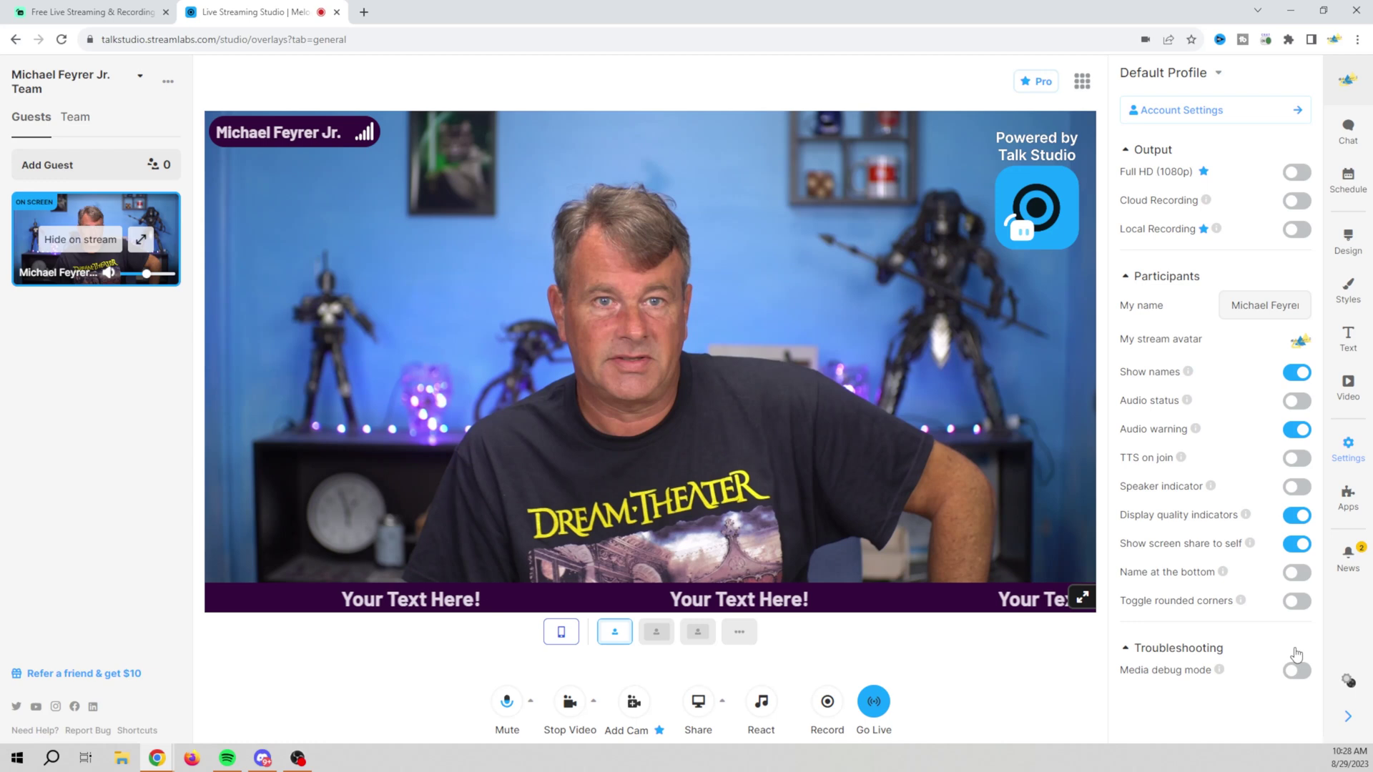
click(1349, 498)
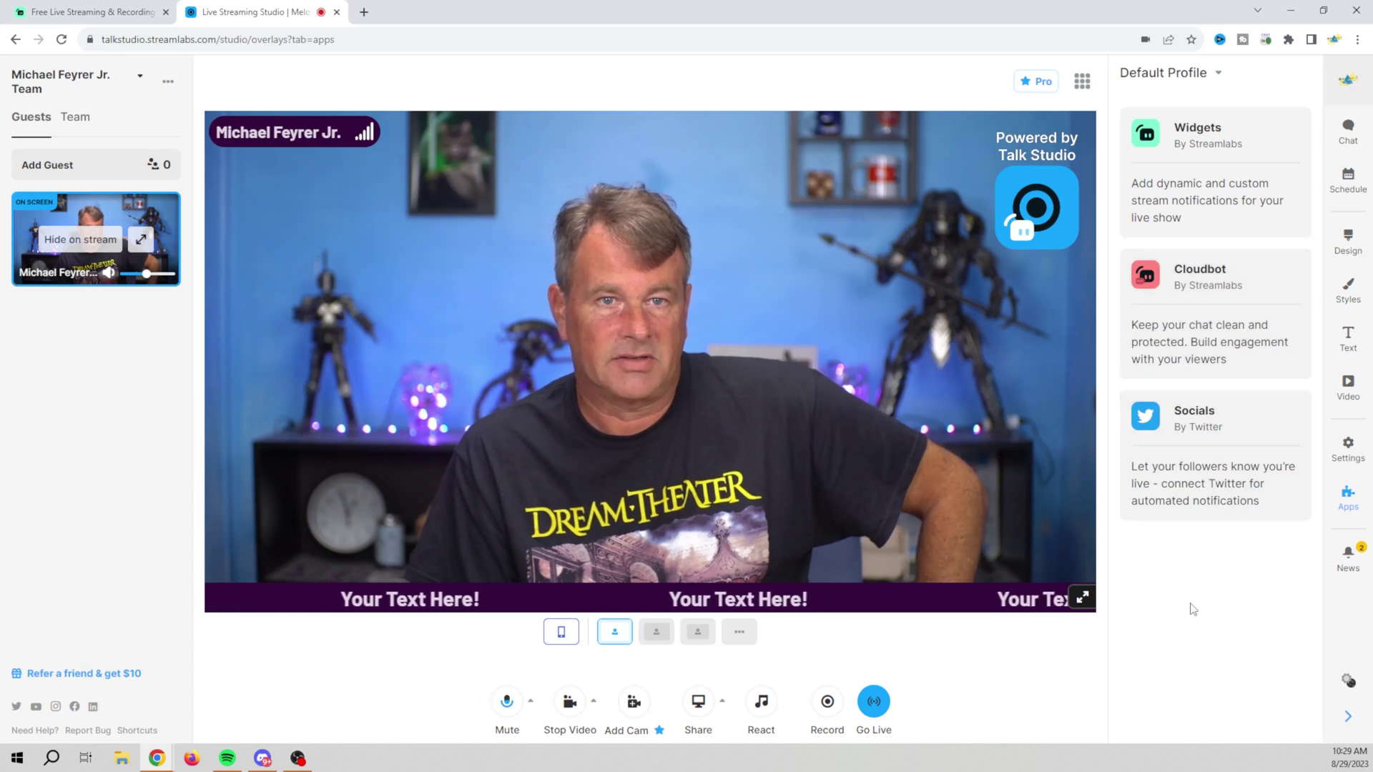
click(1347, 719)
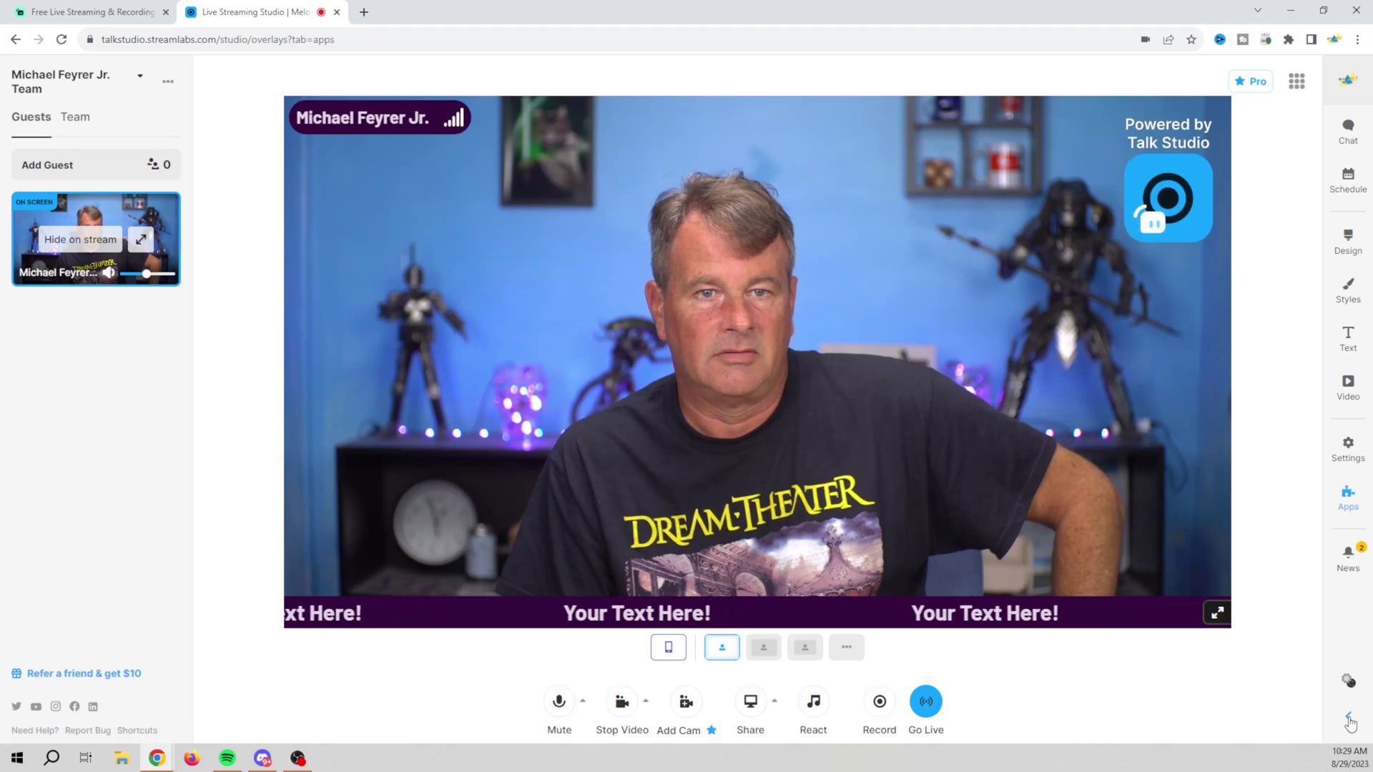
click(1349, 719)
click(722, 700)
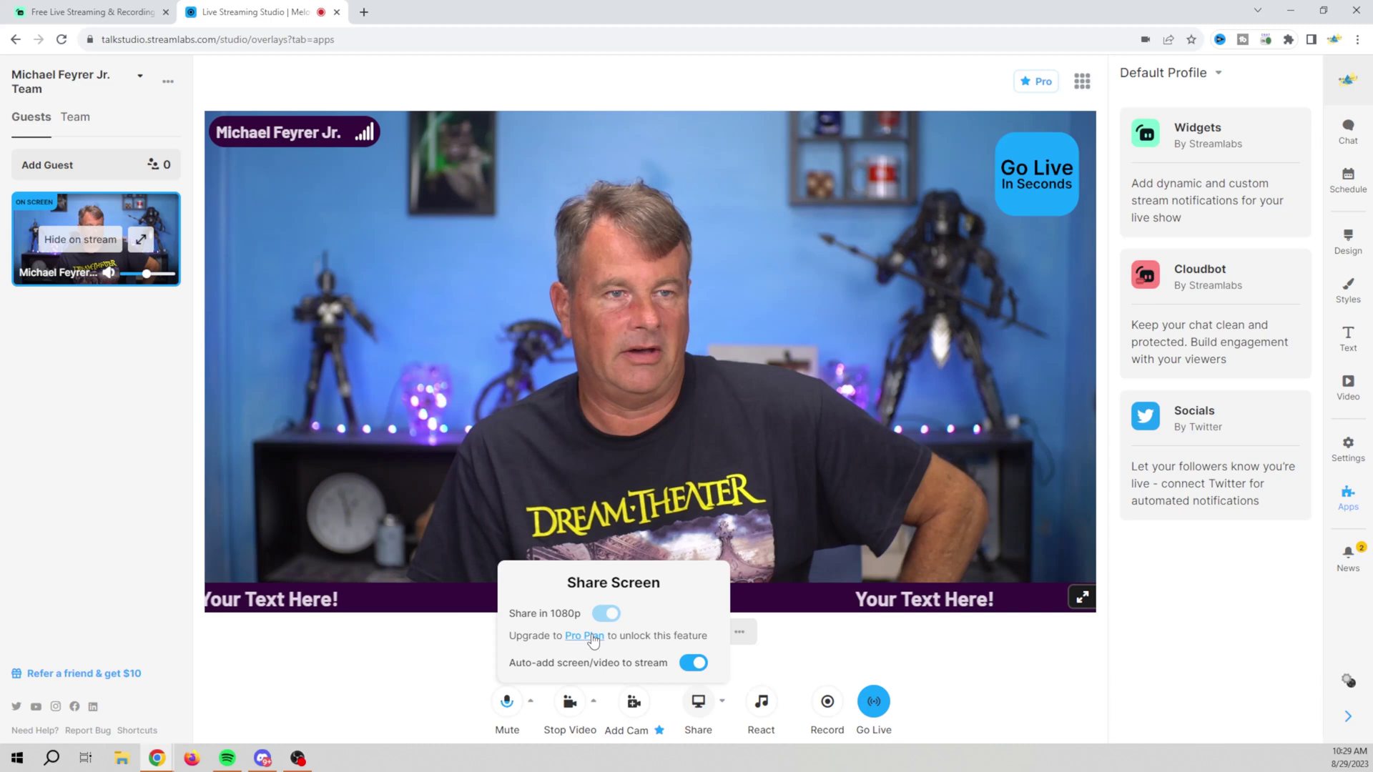
click(972, 669)
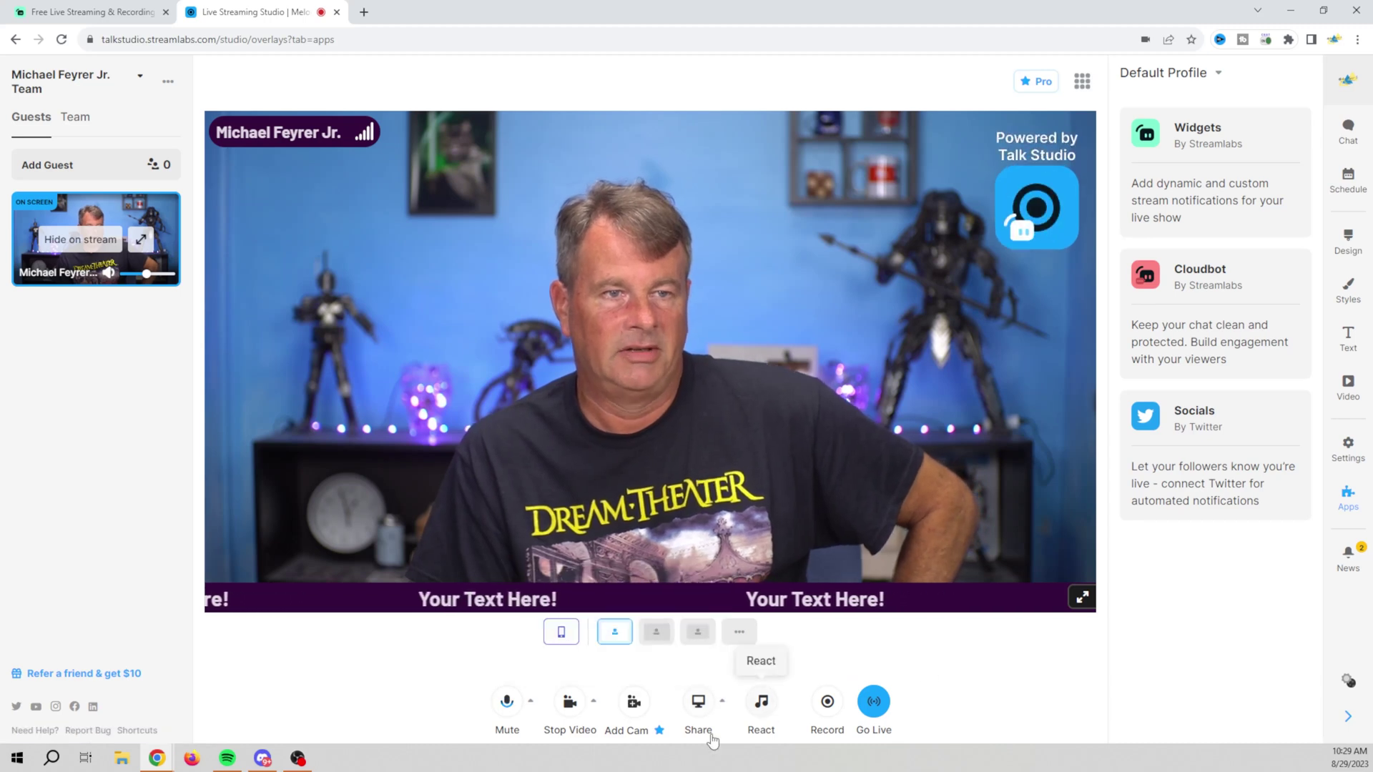
- Check which paid plans are offered for adding an extra camera, and close the plan overview
click(635, 704)
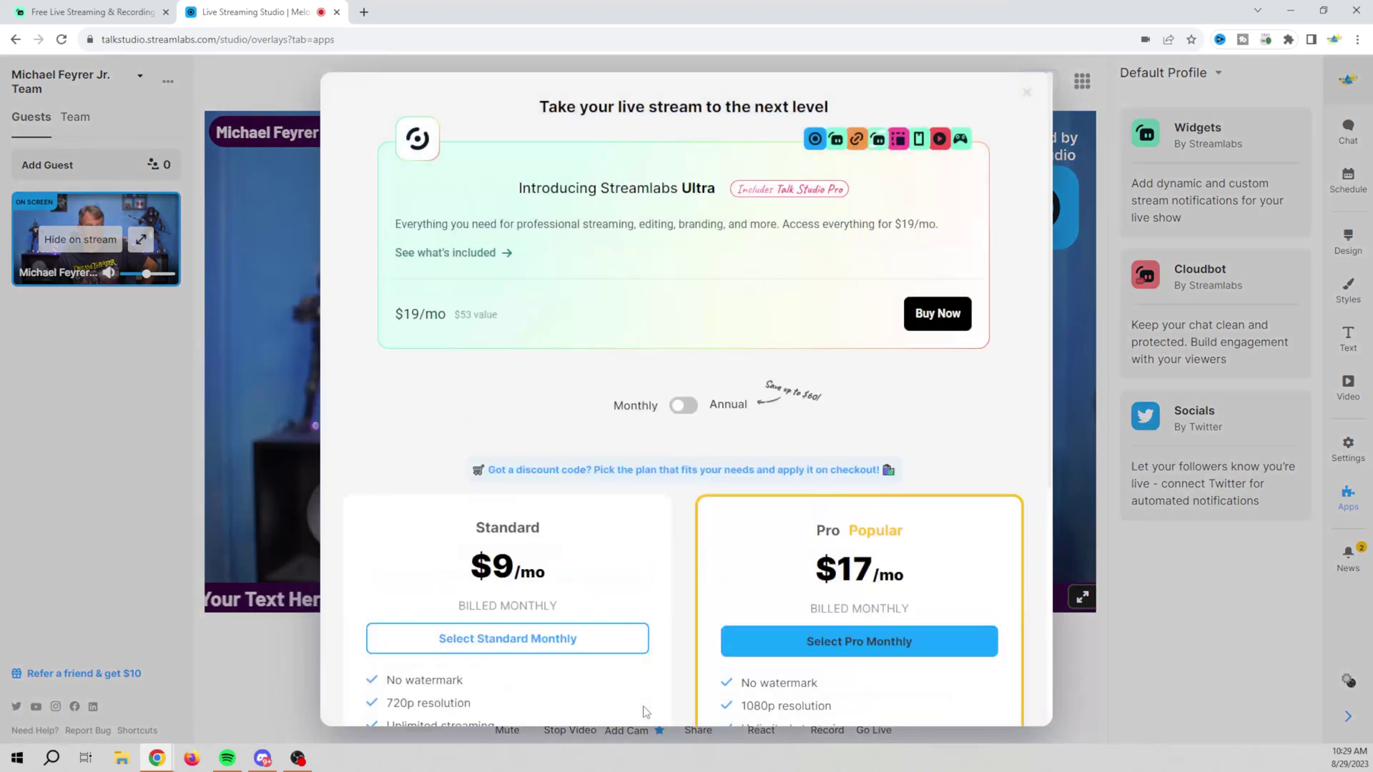
scroll(583, 442, down, 2)
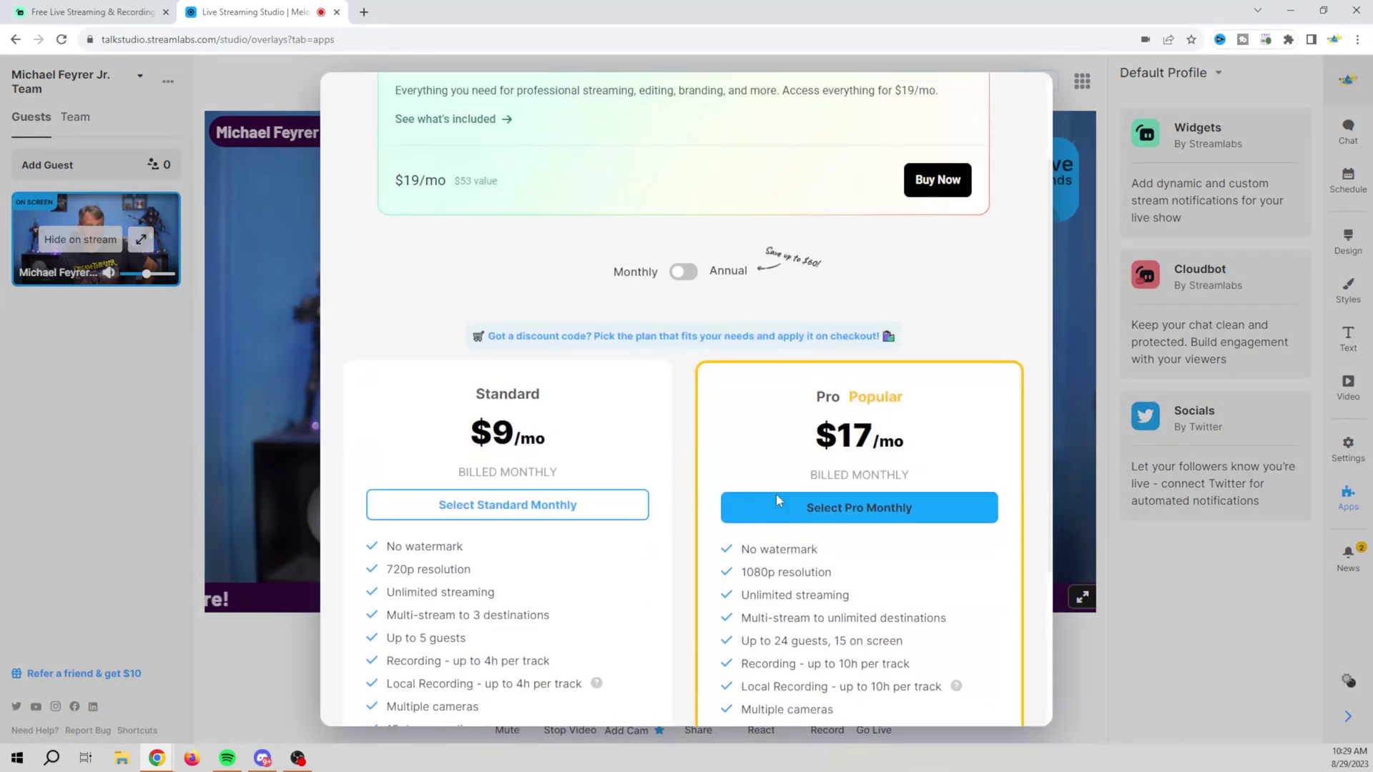
scroll(778, 500, up, 2)
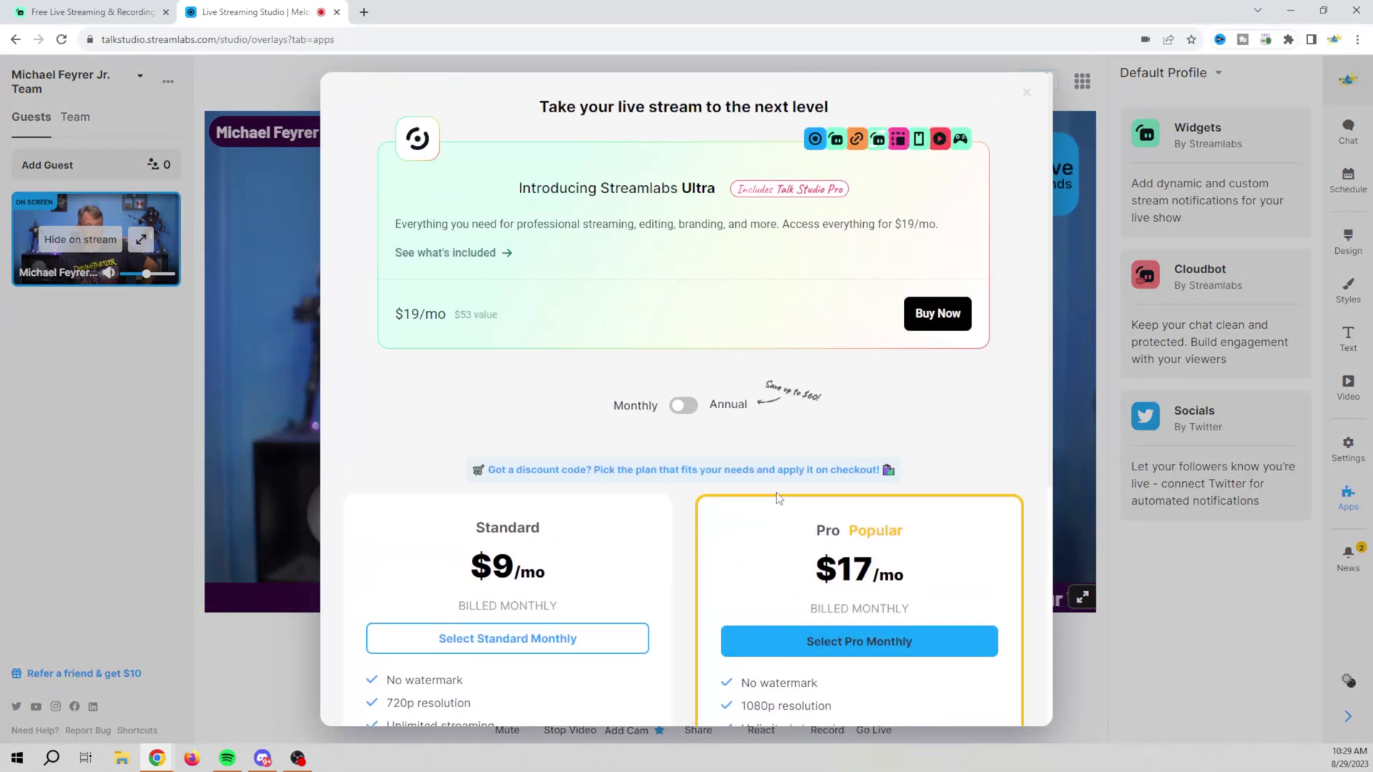
click(1027, 92)
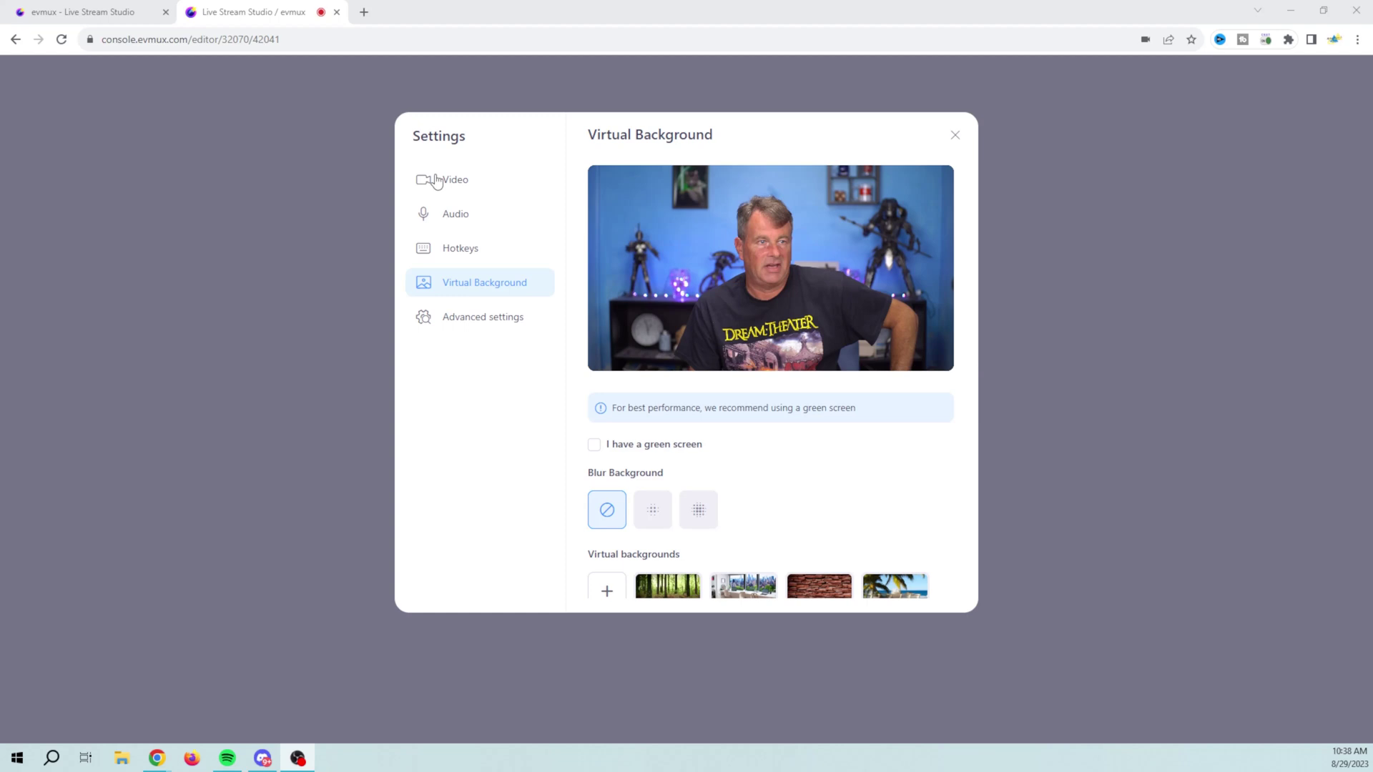
- In evmux, look through the Video, Audio and Hotkeys settings
click(444, 180)
click(462, 221)
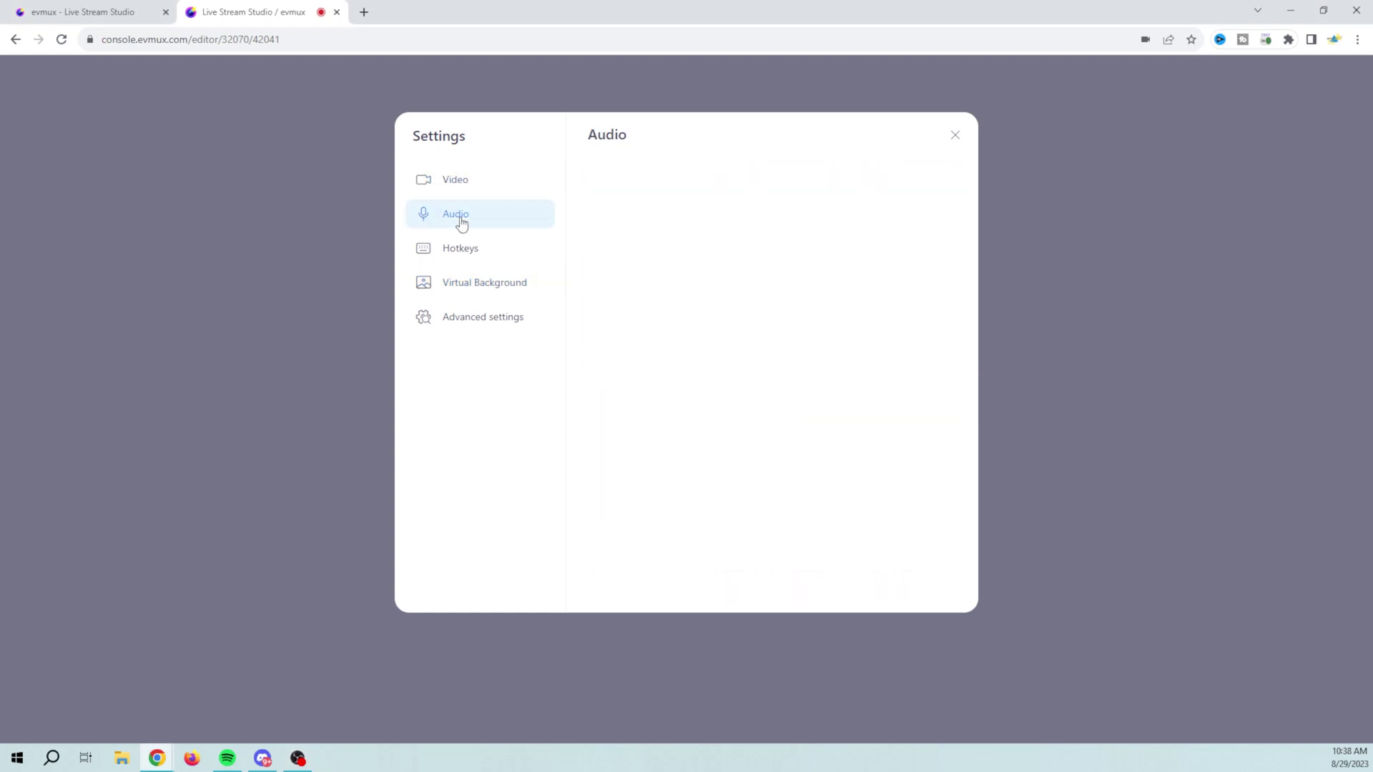
click(469, 257)
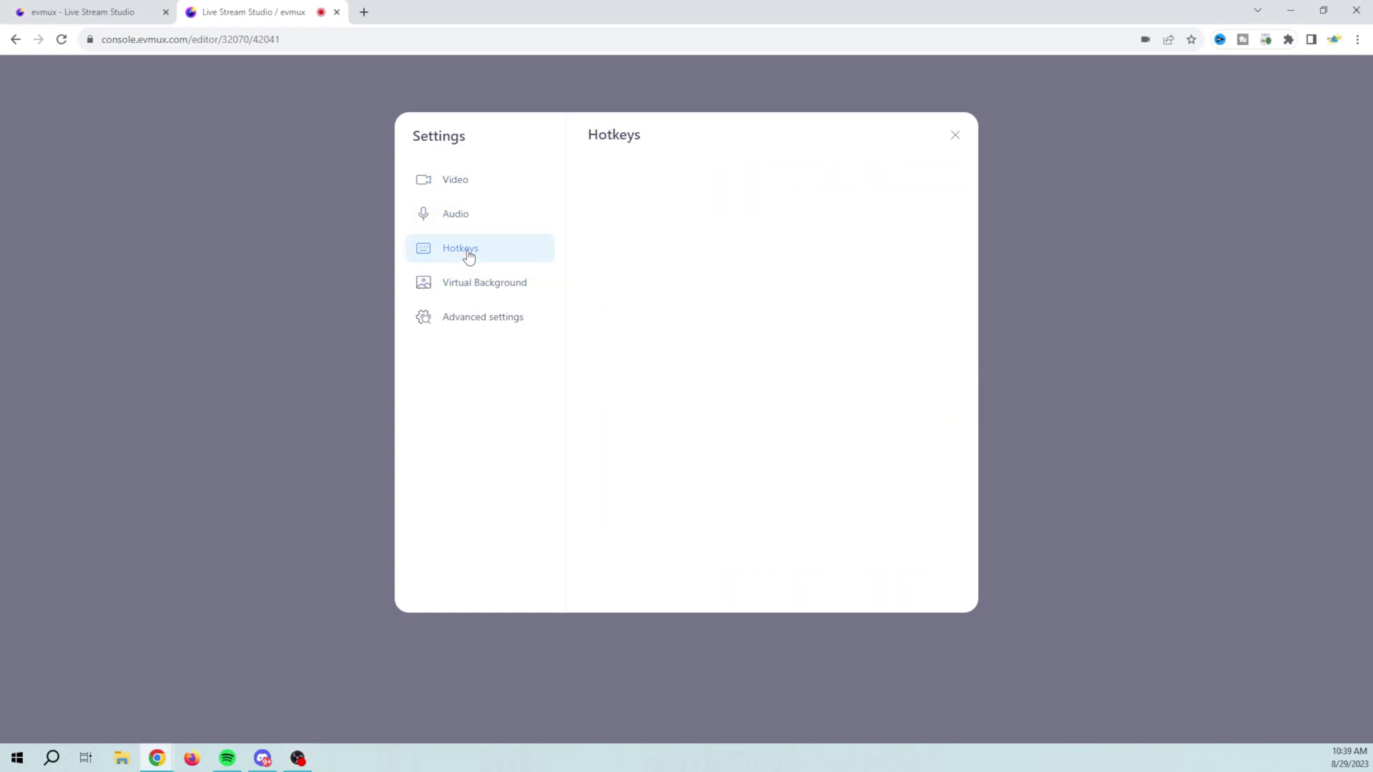
- Try the forest virtual background on the camera preview, and remove it again
click(474, 294)
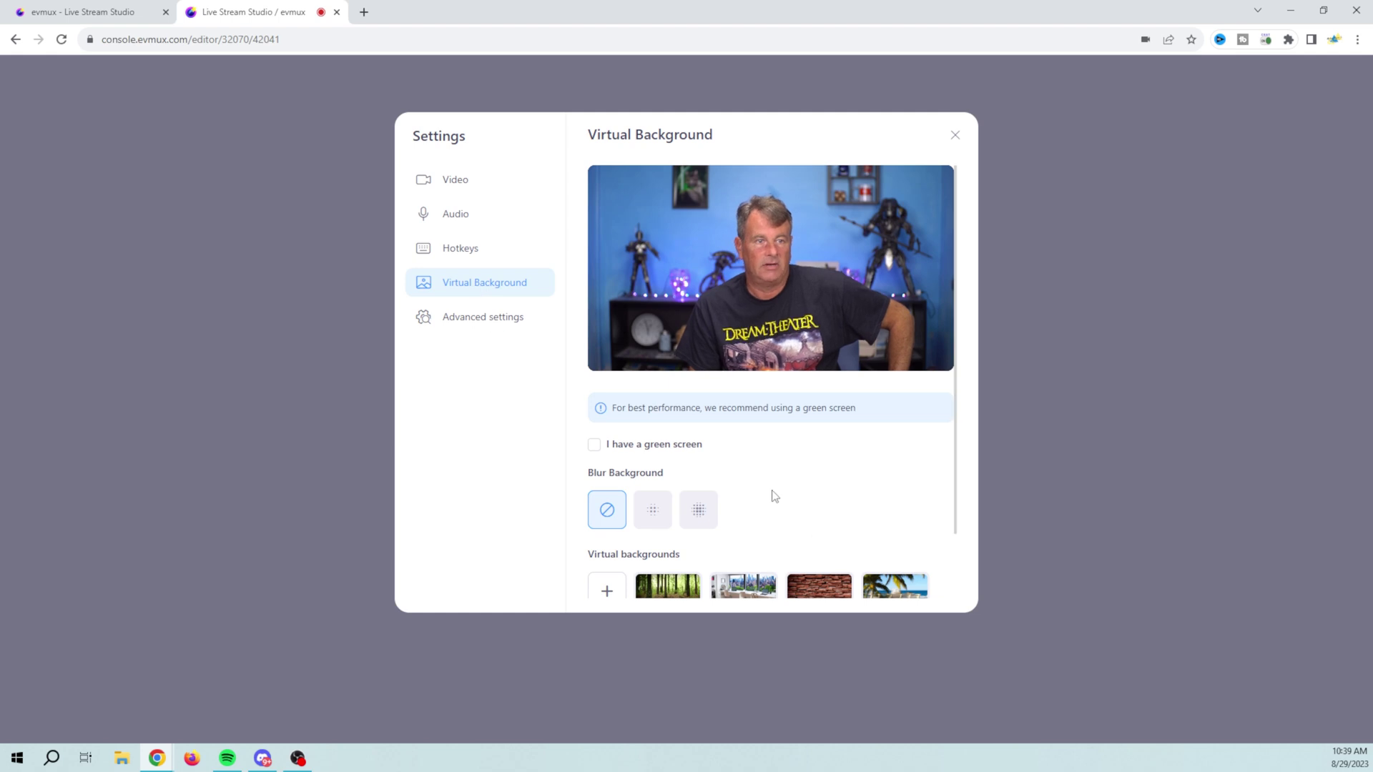
scroll(772, 496, down, 1)
click(656, 524)
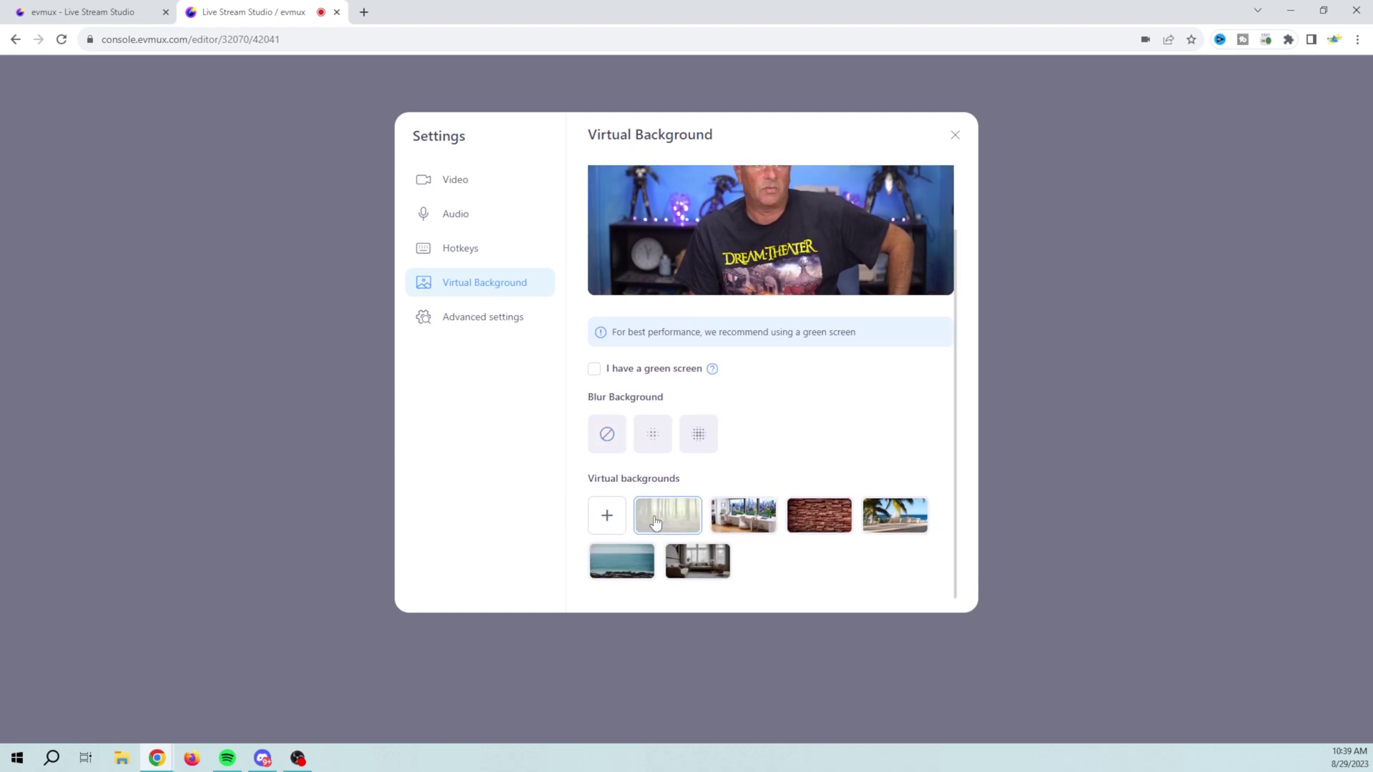
scroll(774, 401, up, 1)
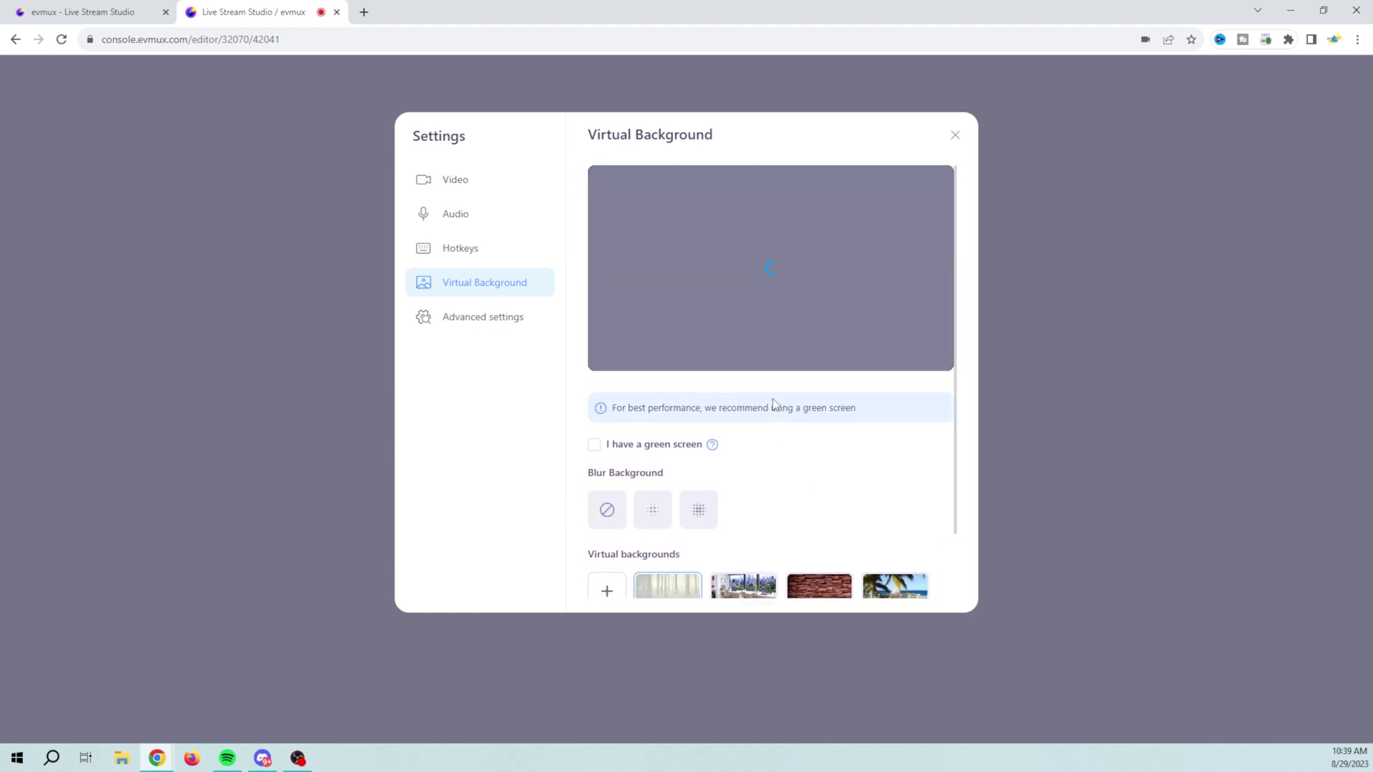
scroll(783, 458, down, 1)
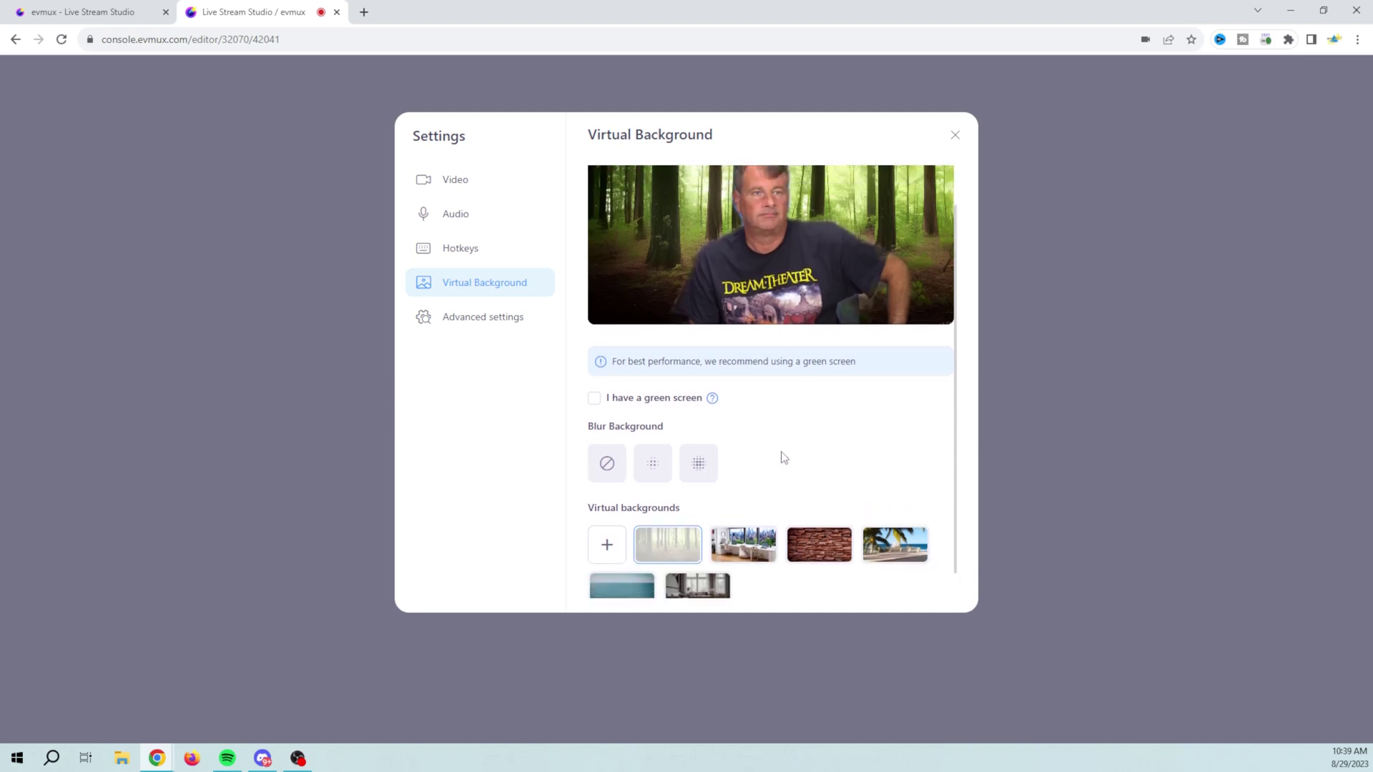
scroll(783, 458, up, 1)
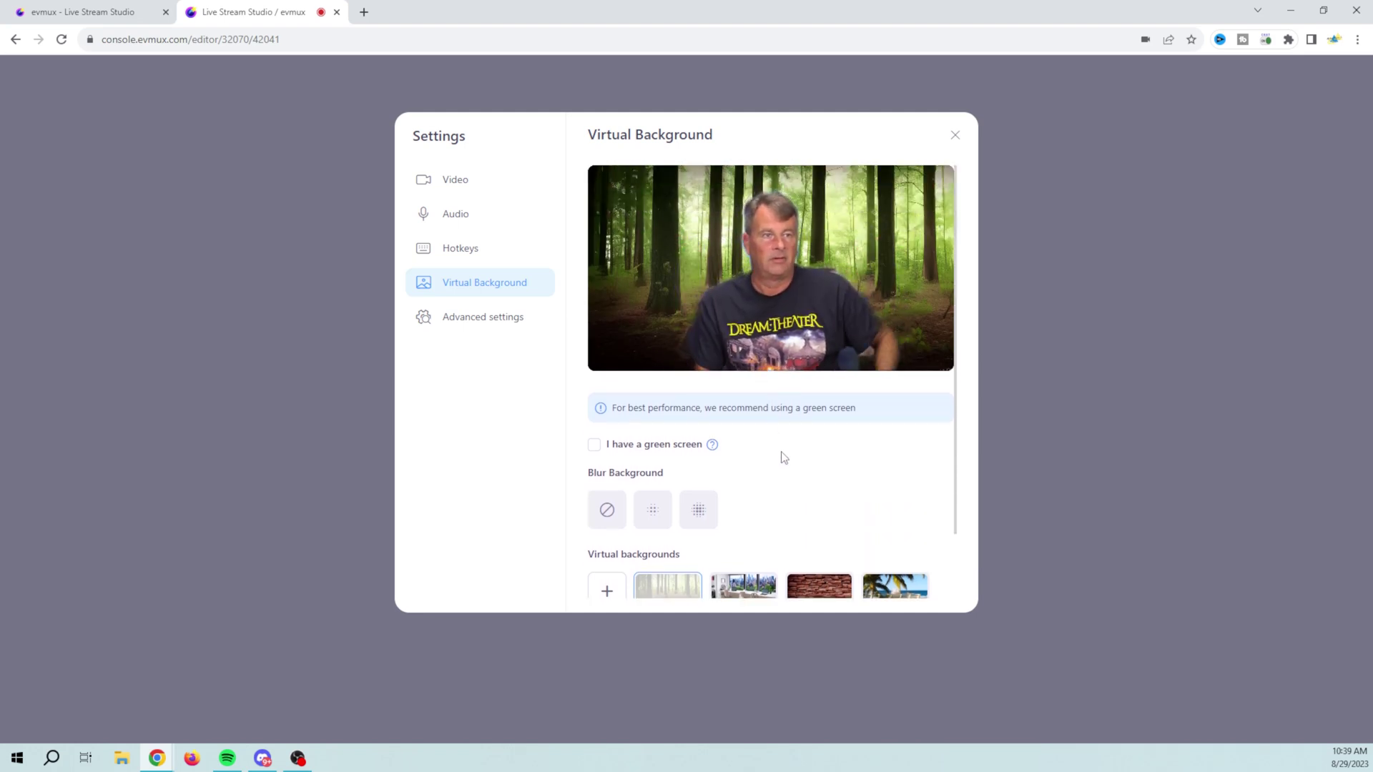
scroll(793, 511, down, 1)
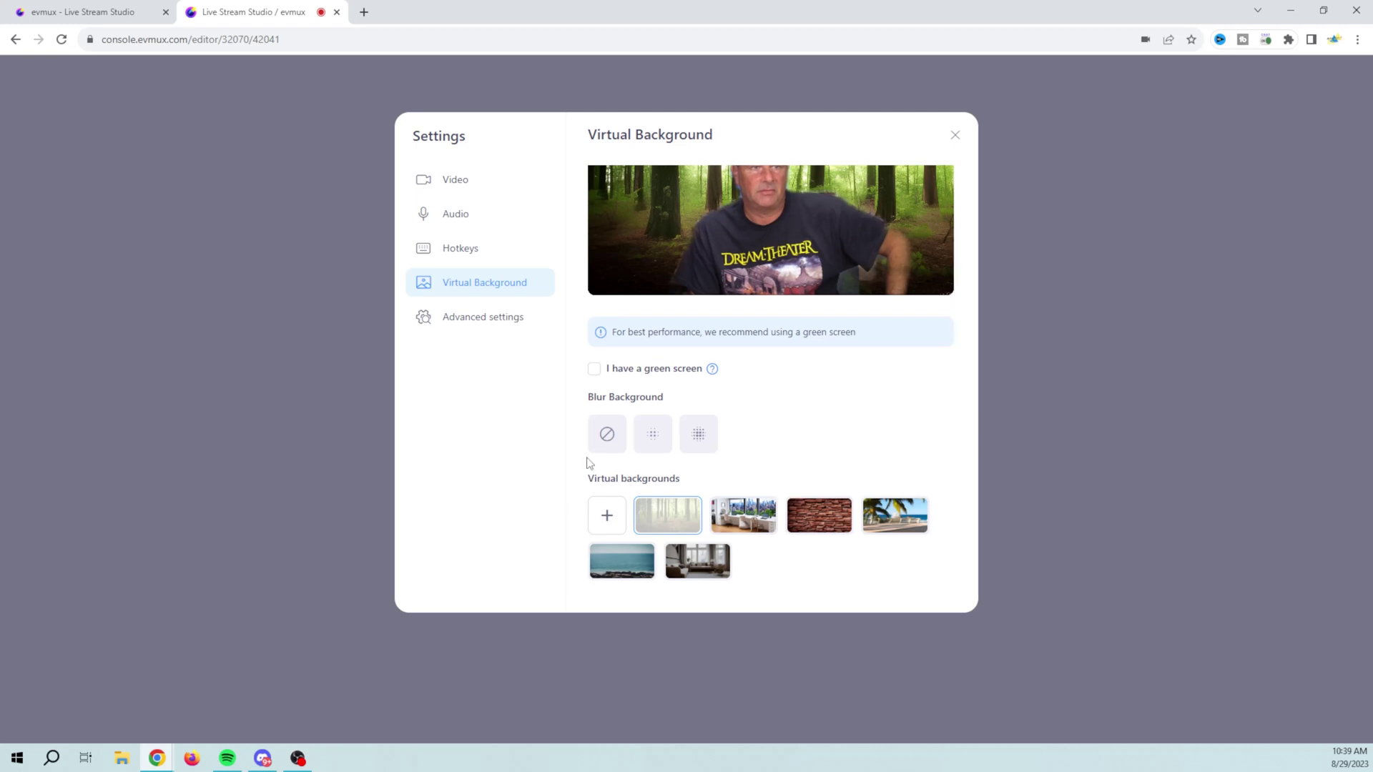
click(610, 440)
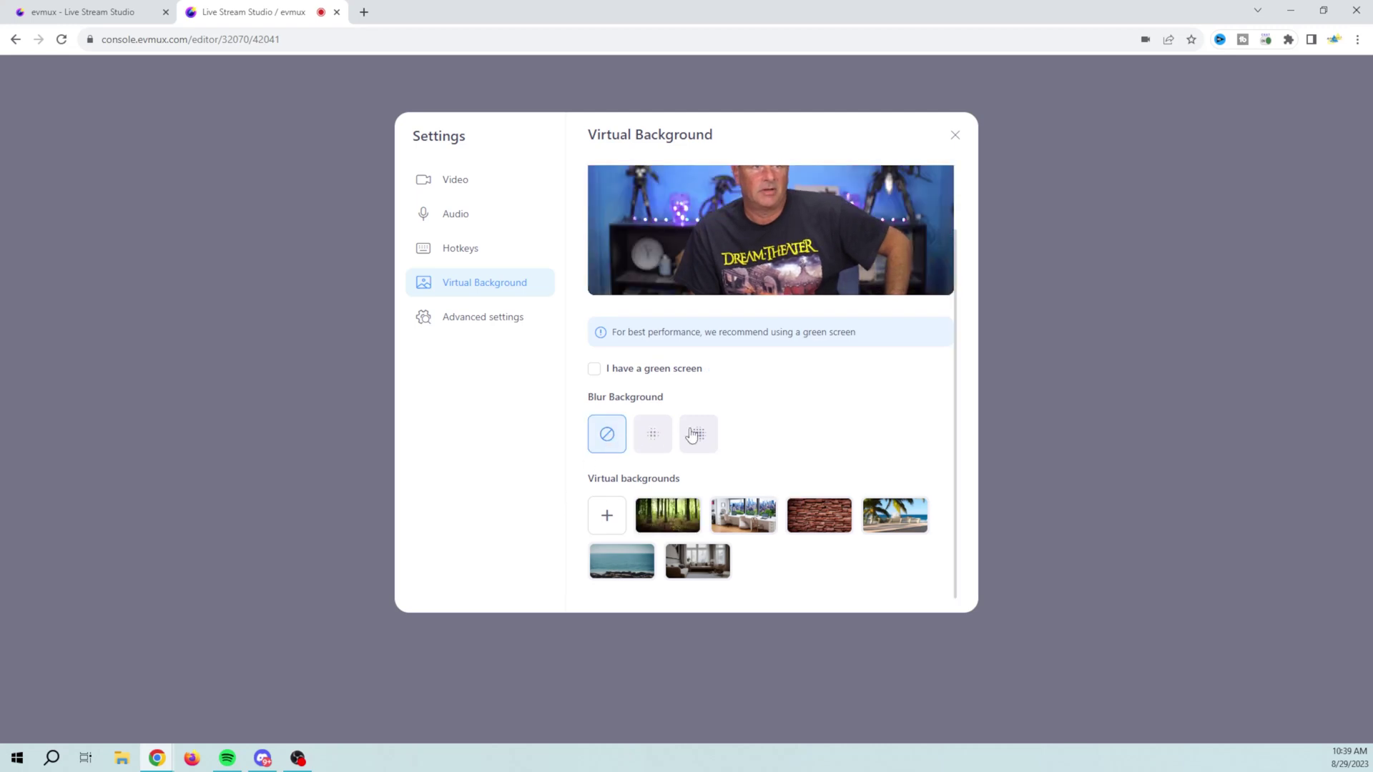
scroll(794, 450, up, 1)
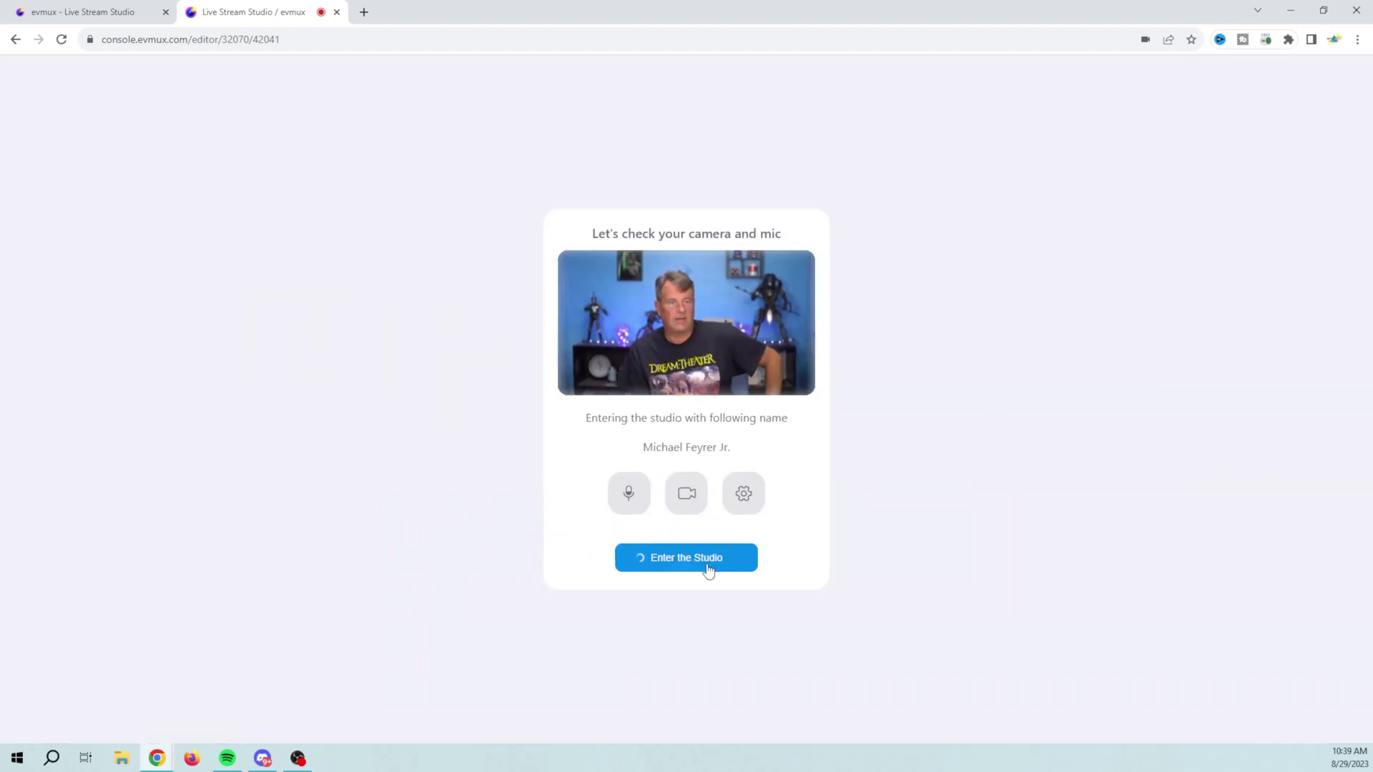
- Enter the studio and show the Coming soon, main and Tutorial pro scenes one after another
click(707, 562)
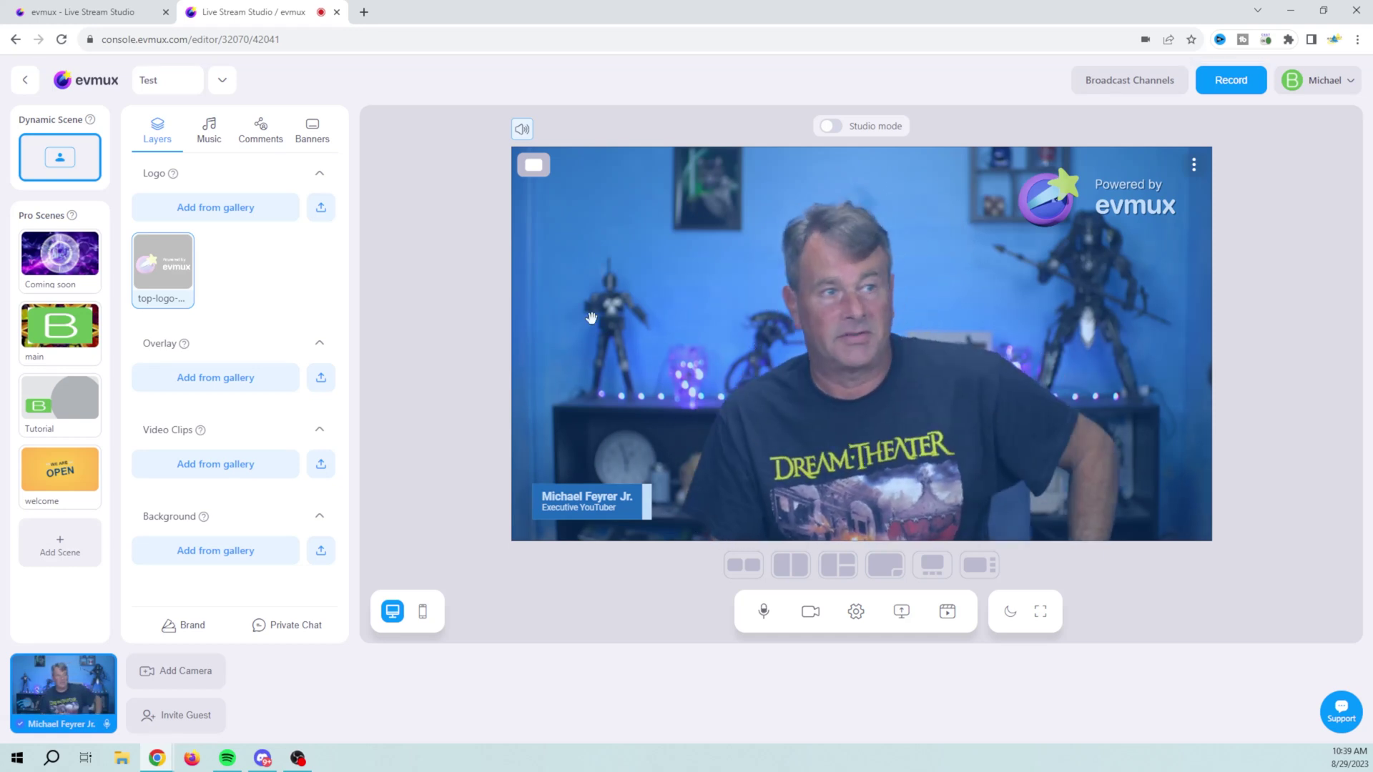
click(52, 259)
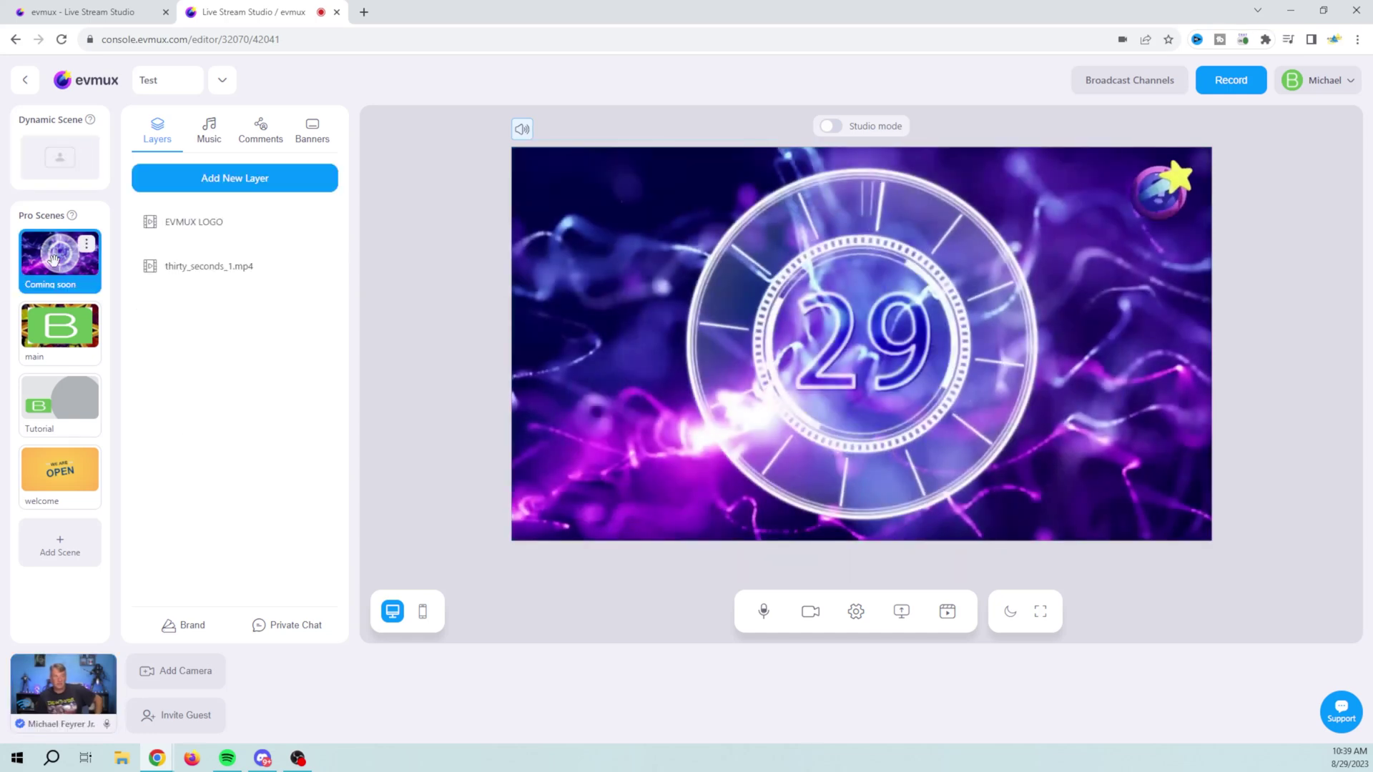
click(56, 327)
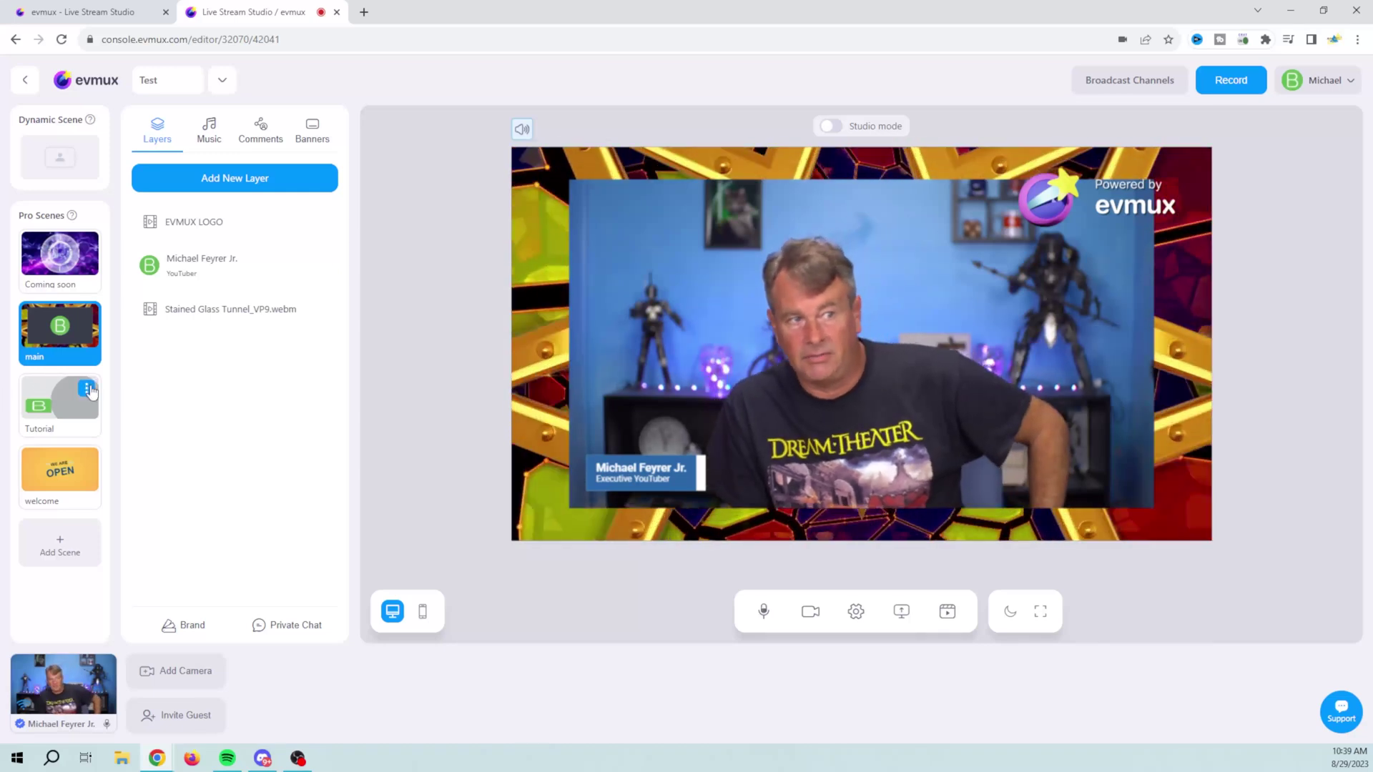
click(63, 400)
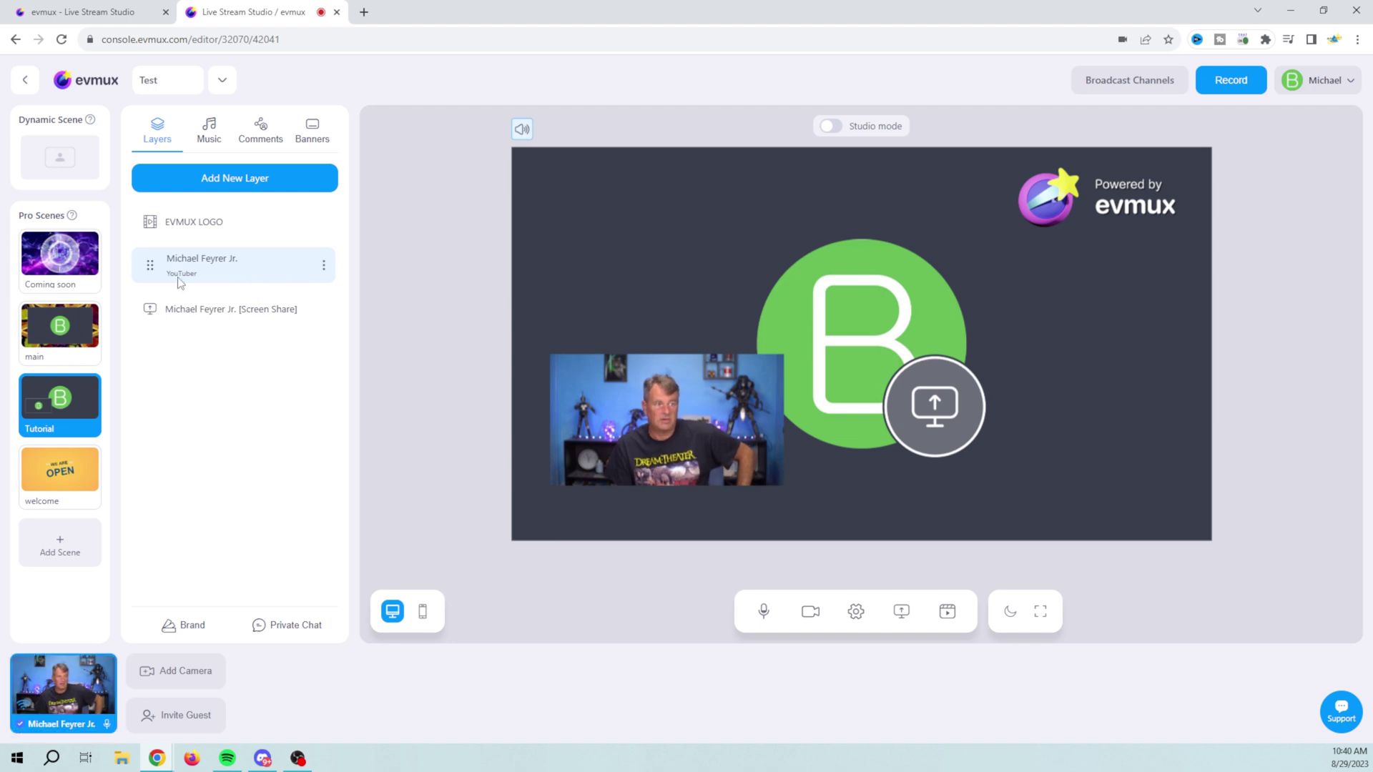
- Inspect the camera and screen share layers of the Tutorial scene and the options offered for the camera layer
click(322, 267)
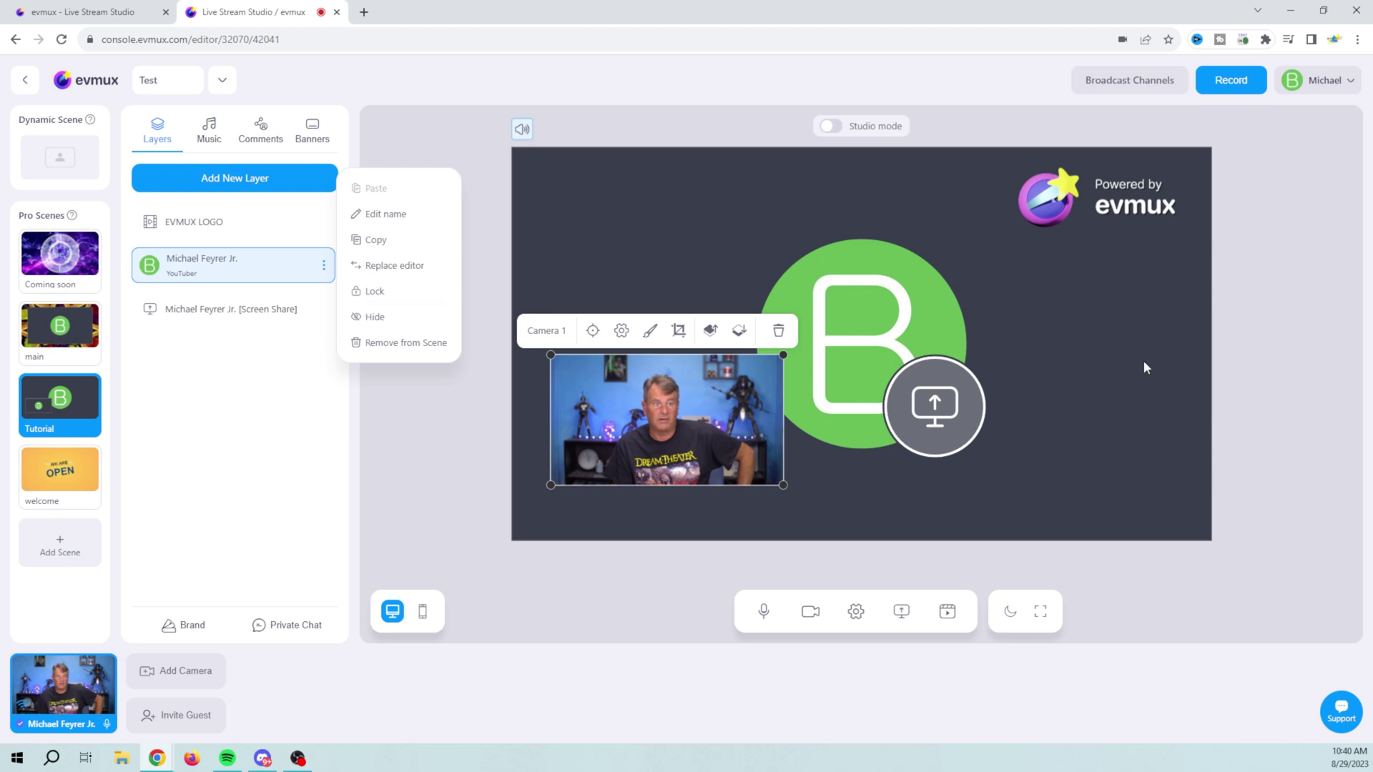
click(942, 410)
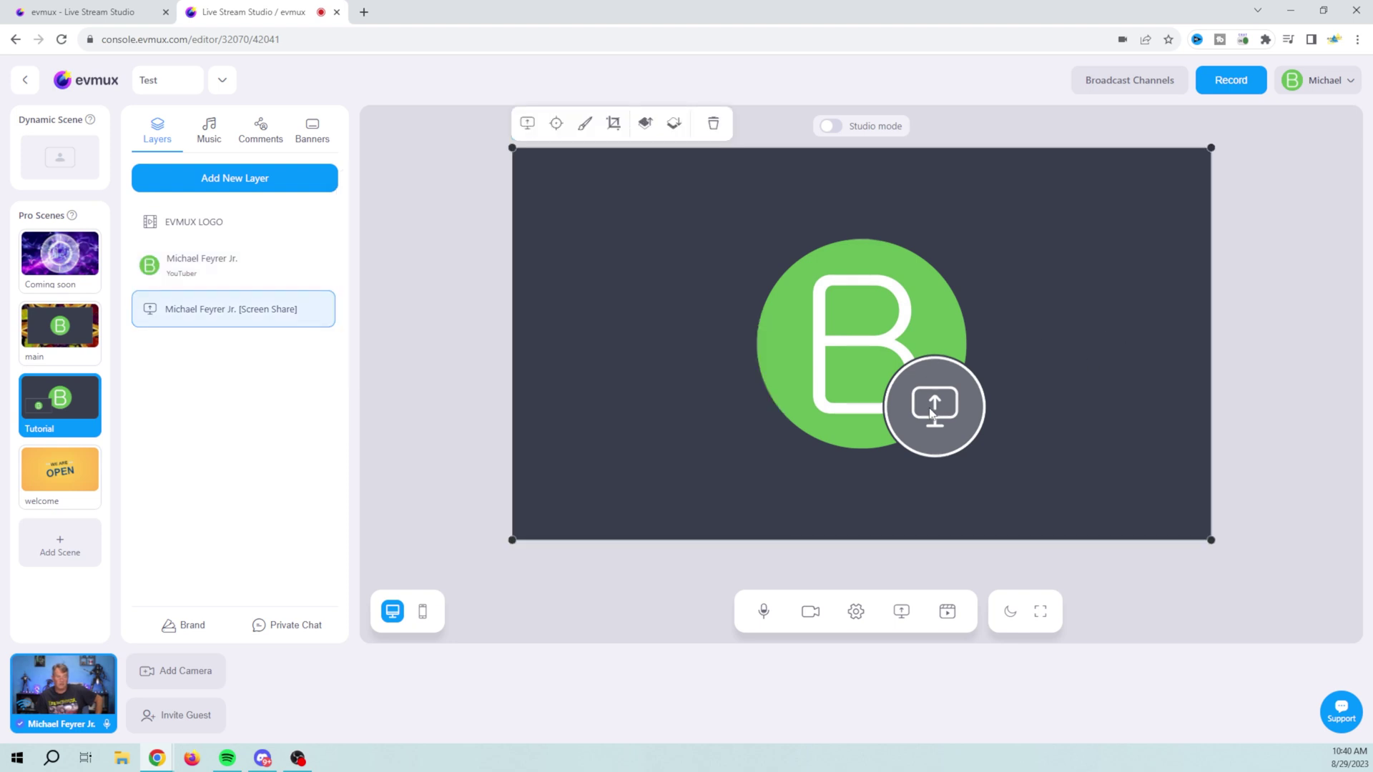
click(184, 266)
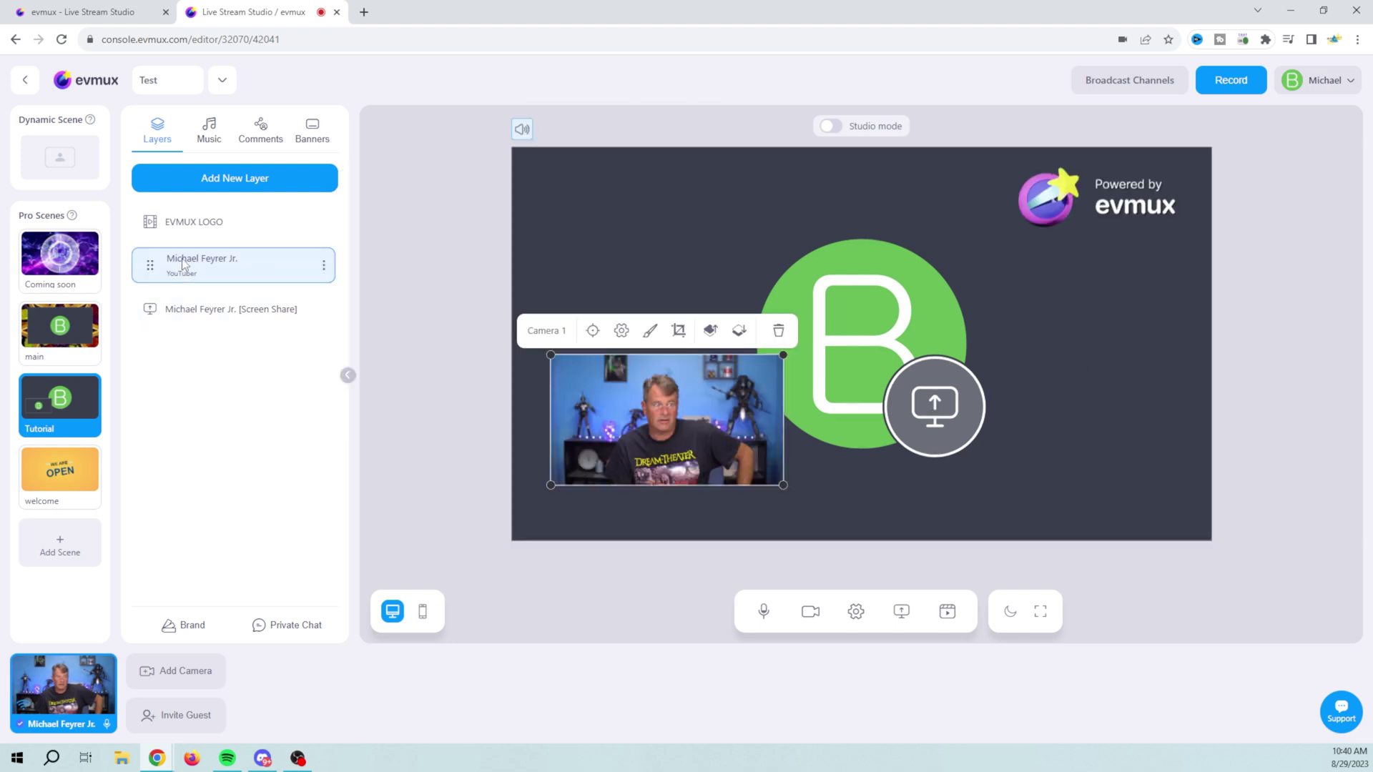
- Share the desktop into the Tutorial scene's screen share layer and move the camera overlay higher up on the canvas
click(821, 442)
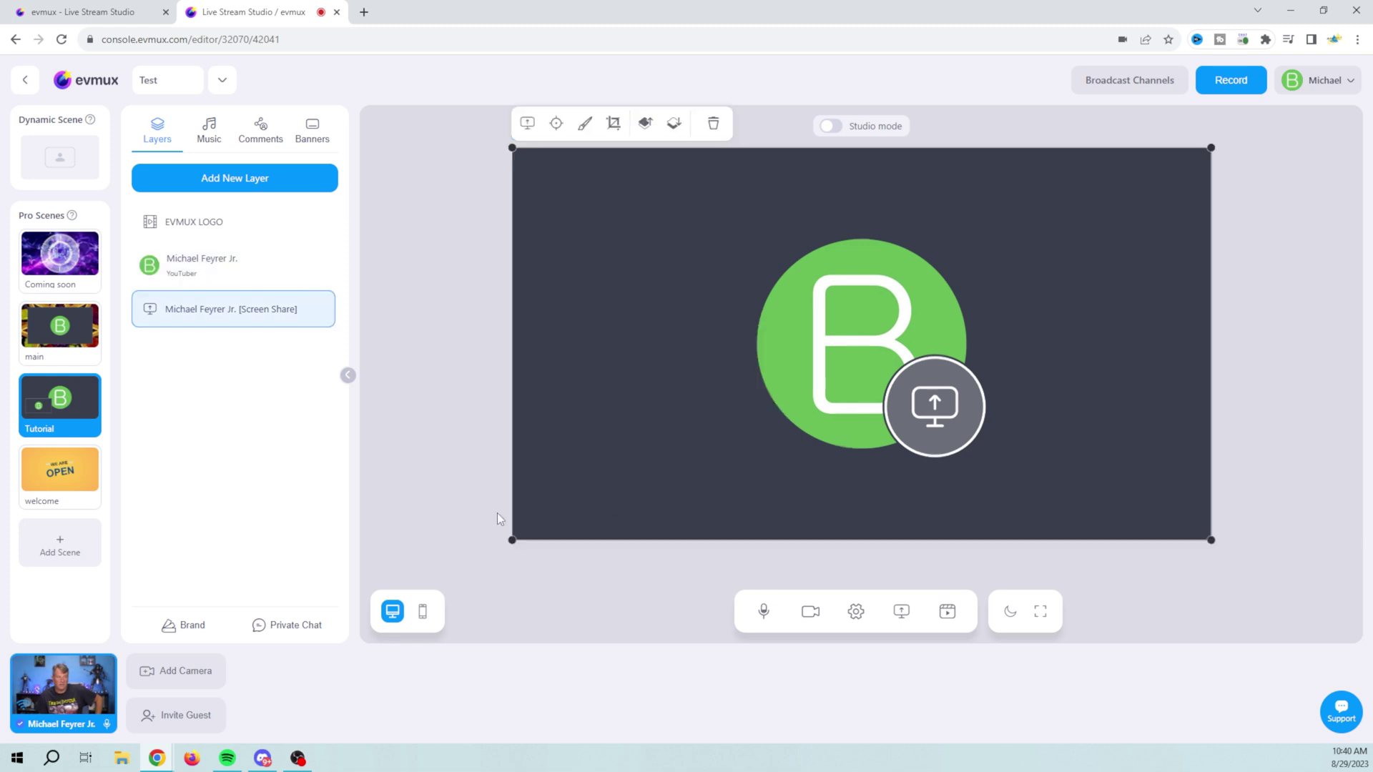
click(901, 611)
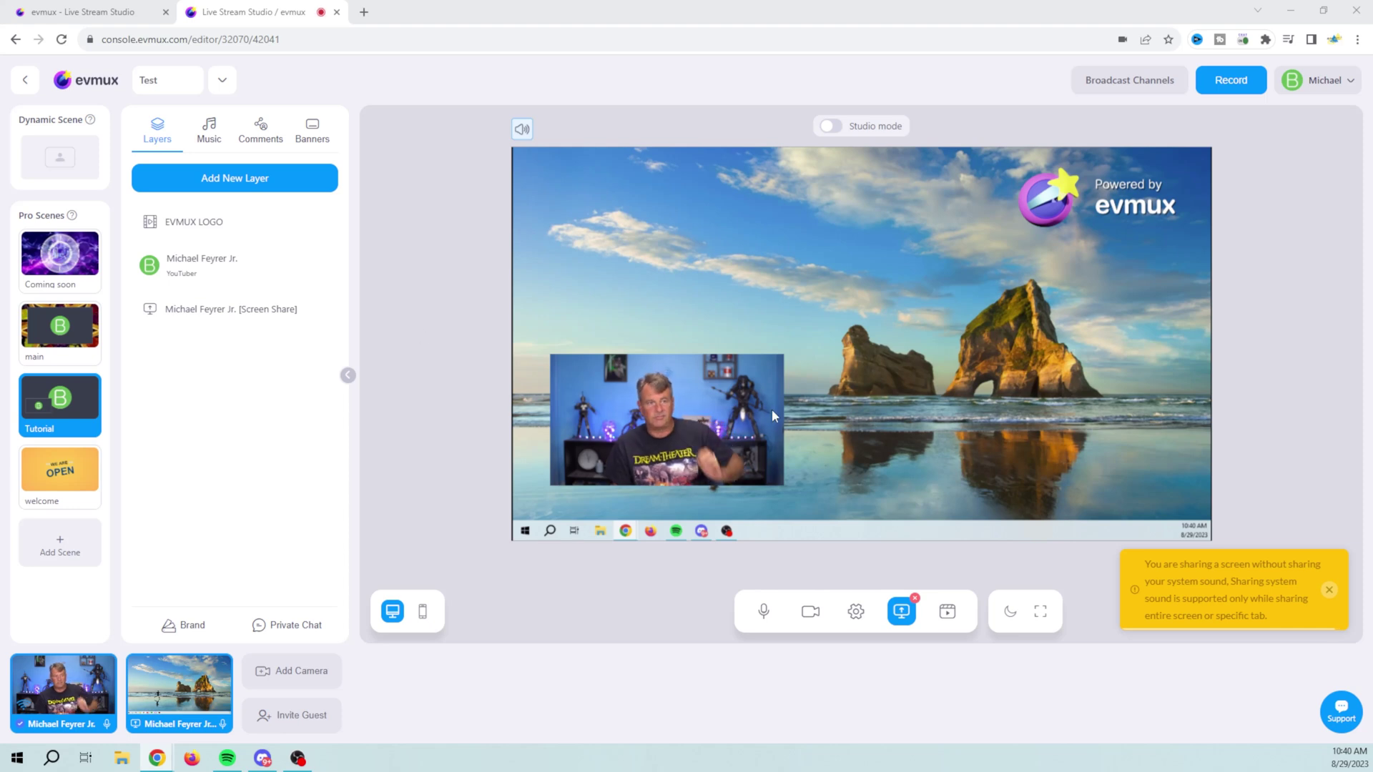
drag(682, 426, 660, 298)
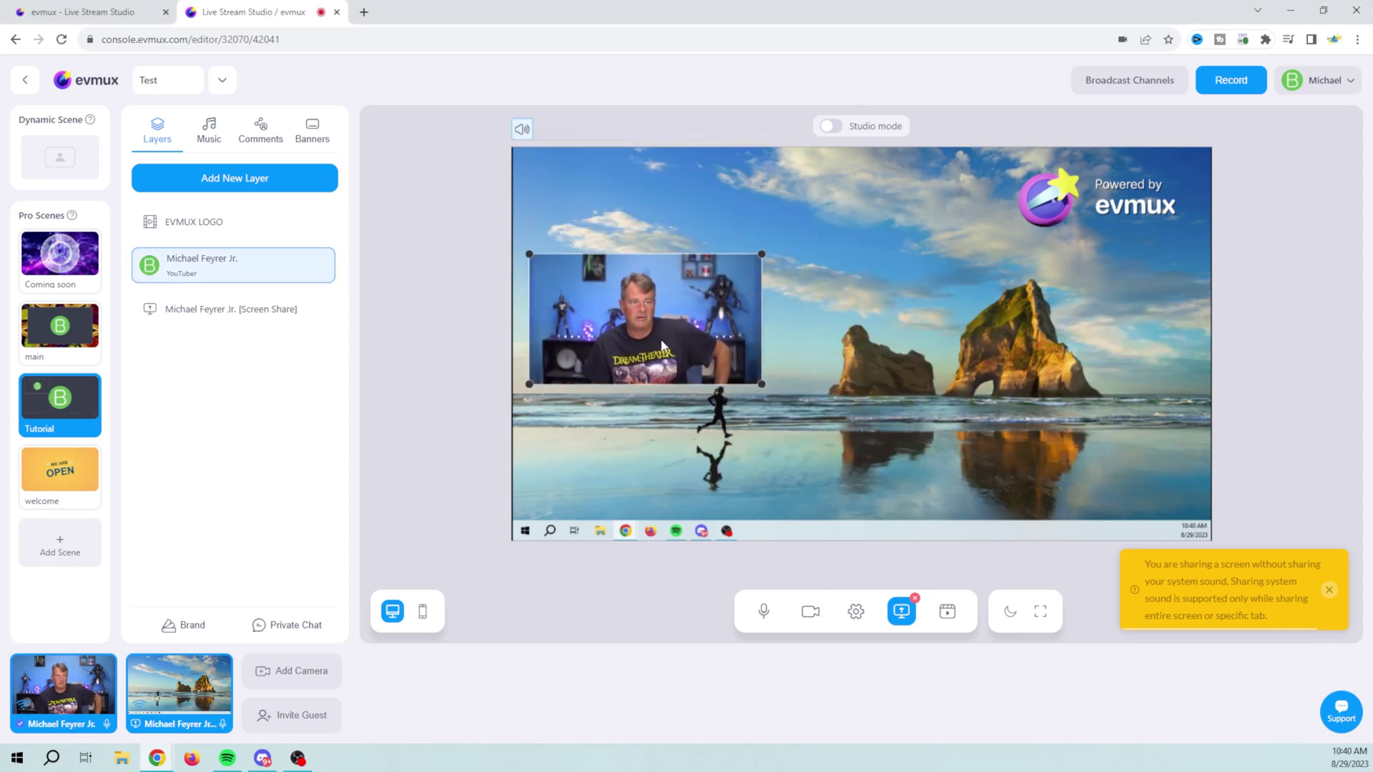
- Show the welcome, Coming soon and main pro scenes one after another
click(60, 470)
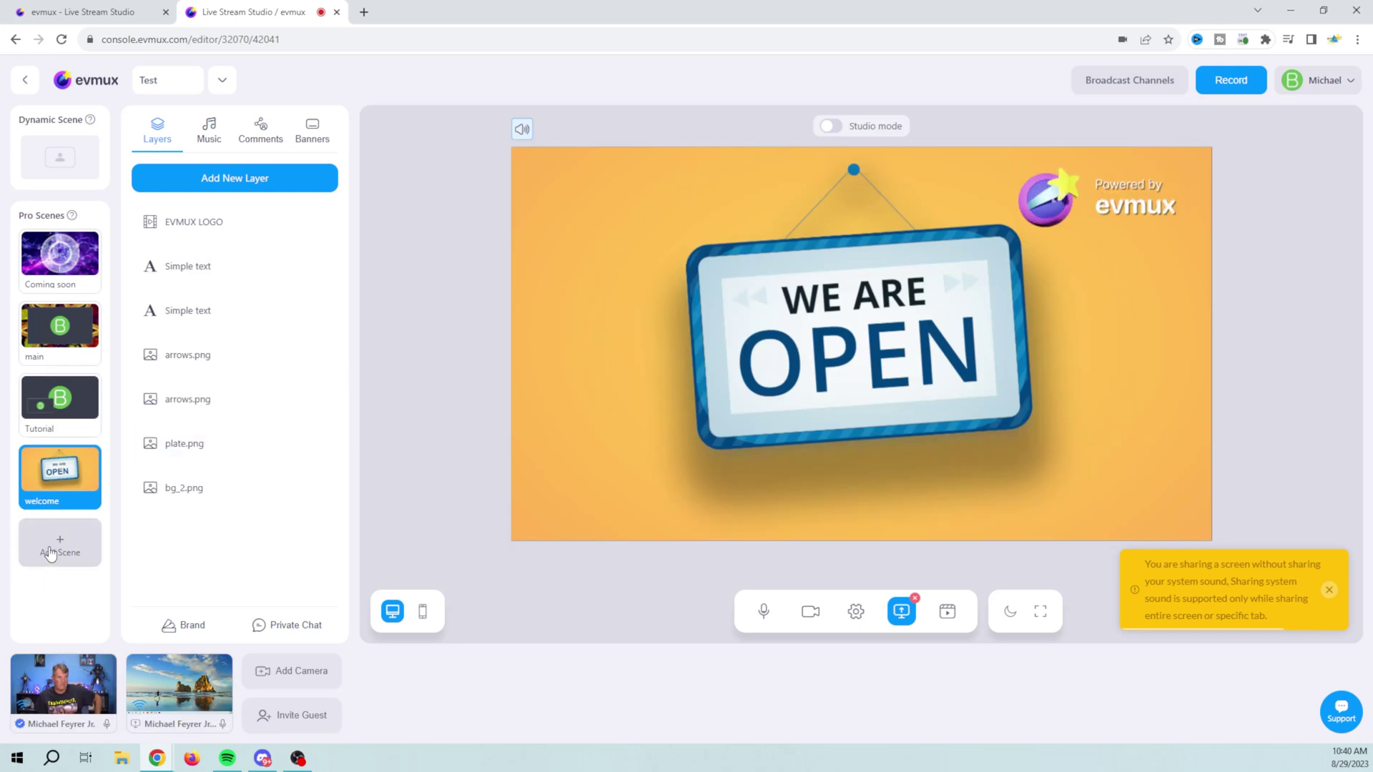
click(57, 268)
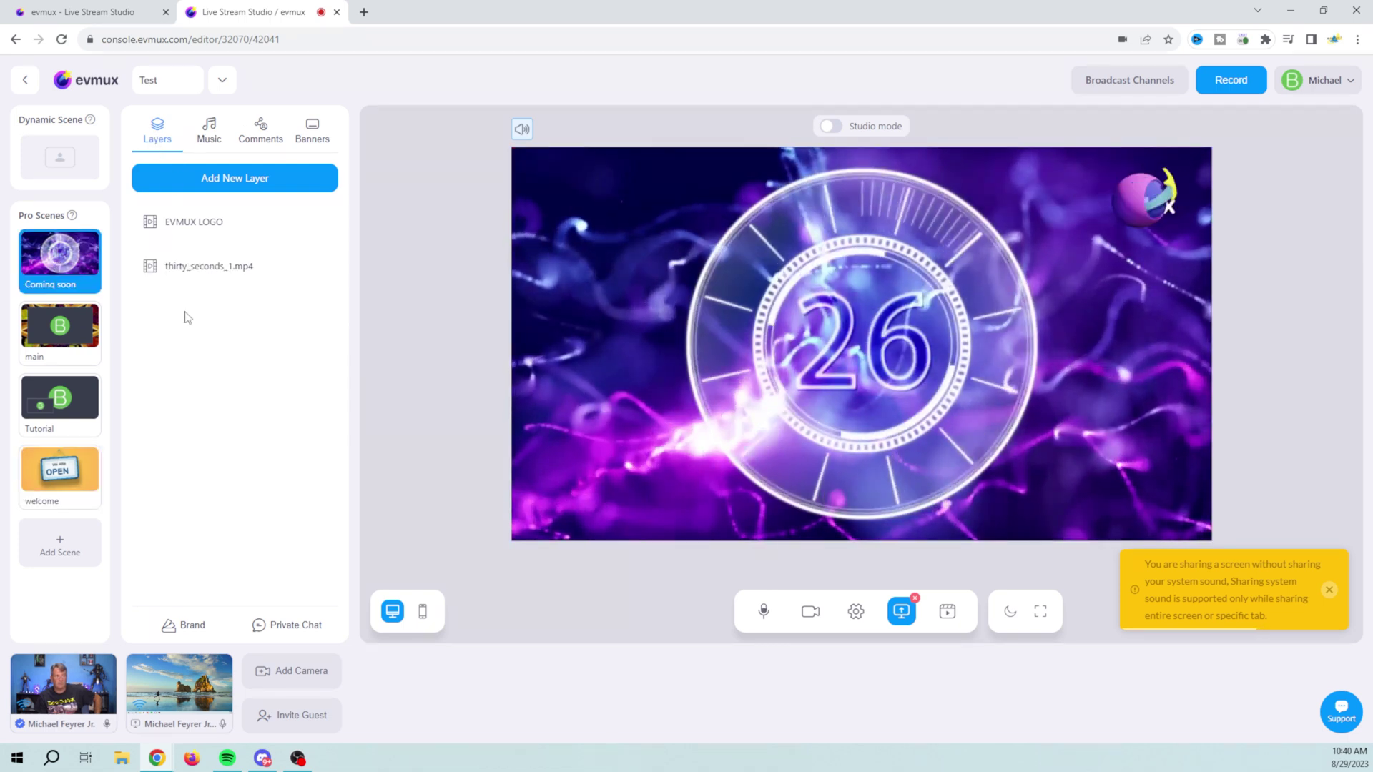
click(40, 326)
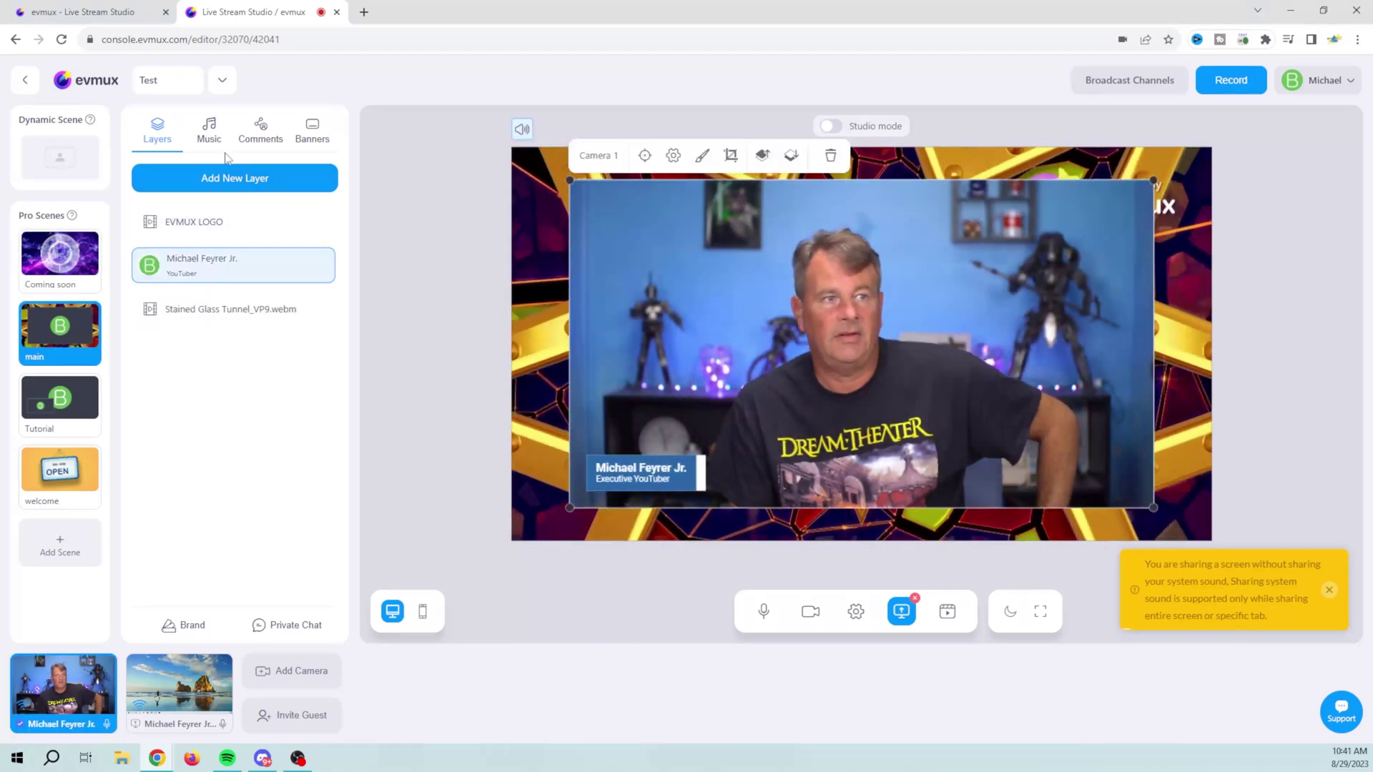
- Look through the available sound effects and music tracks
click(211, 140)
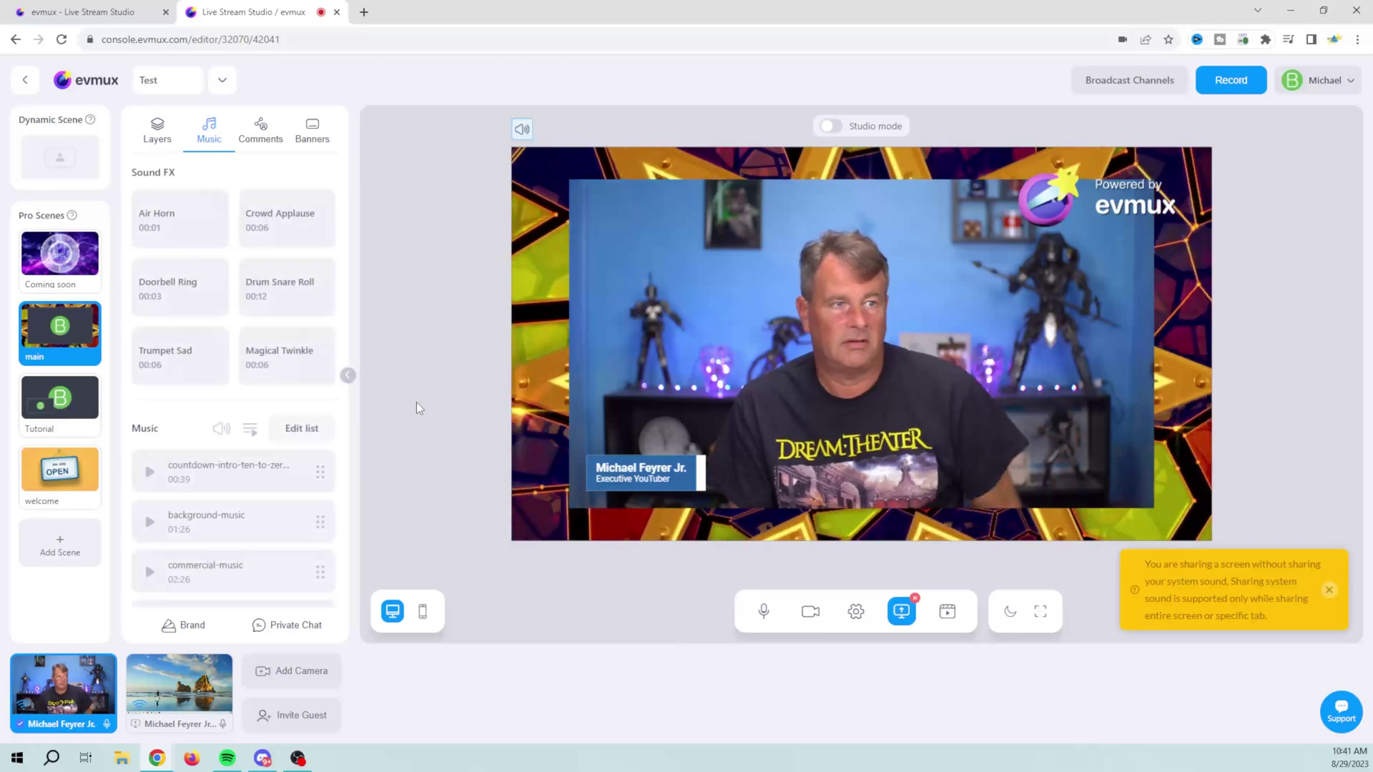
scroll(232, 416, down, 1)
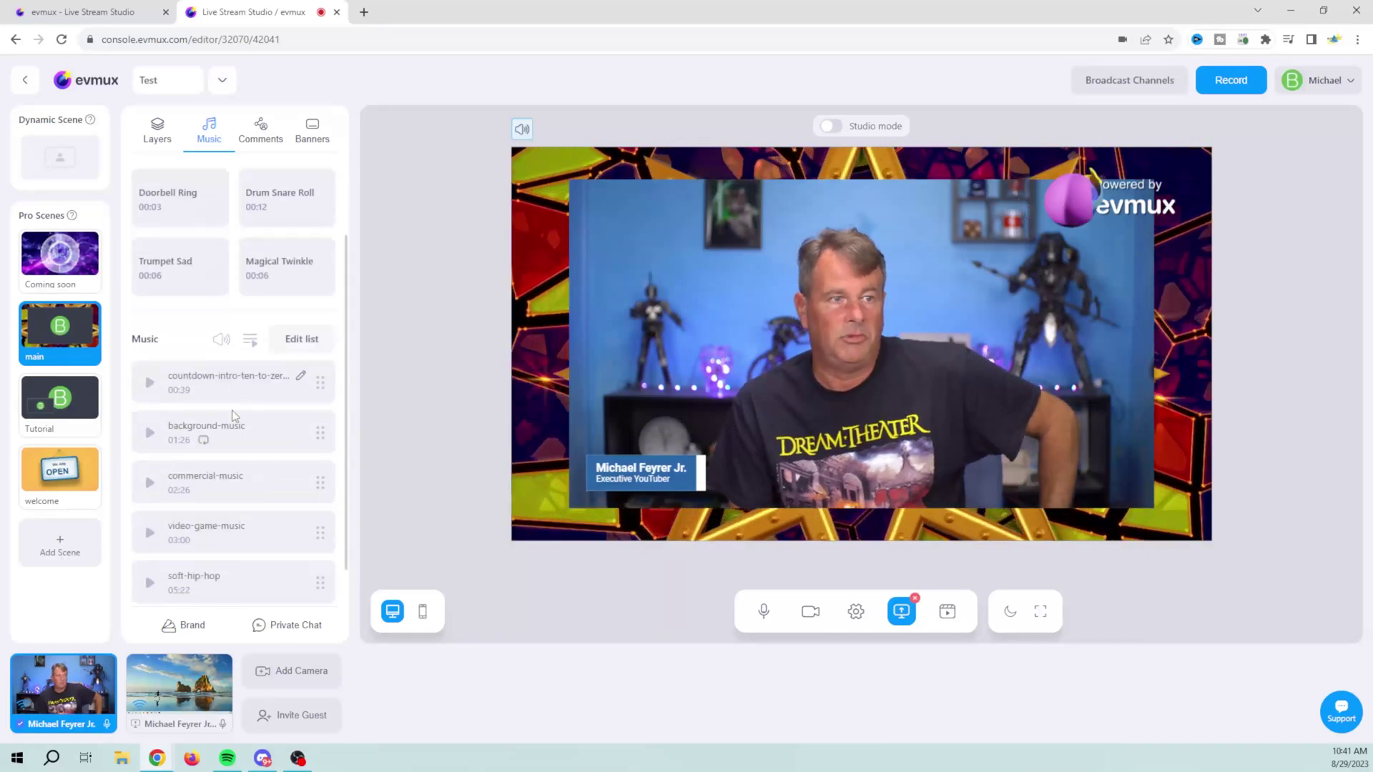
scroll(233, 416, down, 1)
scroll(232, 413, up, 2)
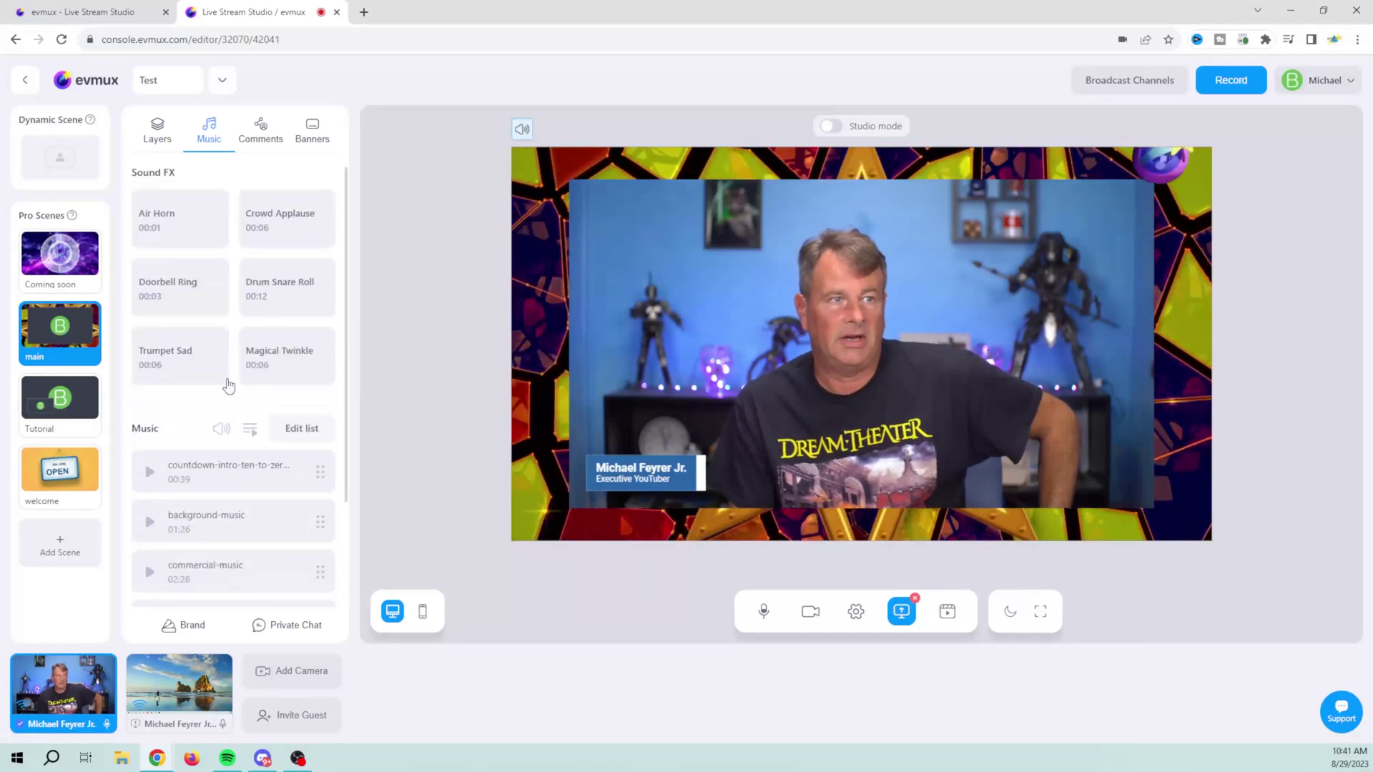
- Show the sample comment on the main scene and hide it again
click(260, 132)
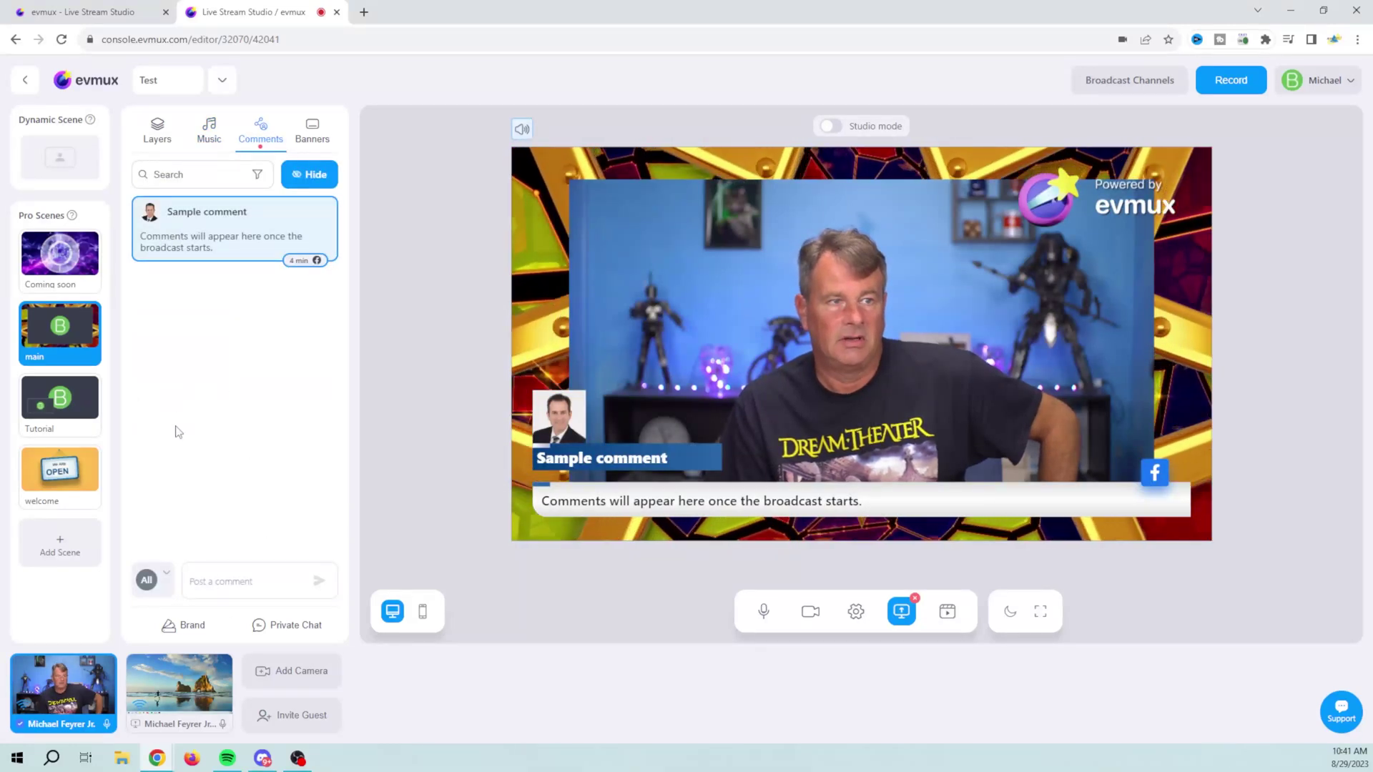
mouse_move(194, 261)
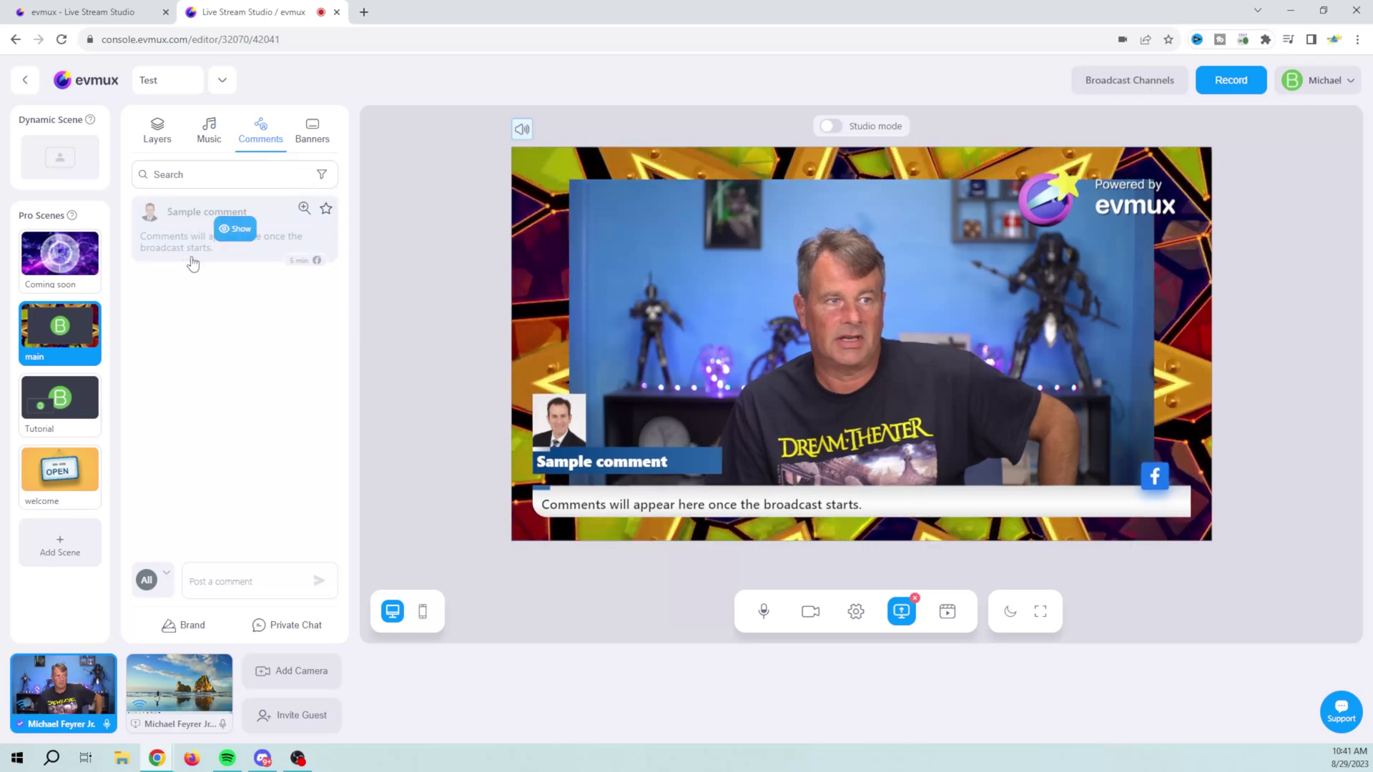
click(193, 261)
- Look at the banners area and its option for creating a banner
click(312, 132)
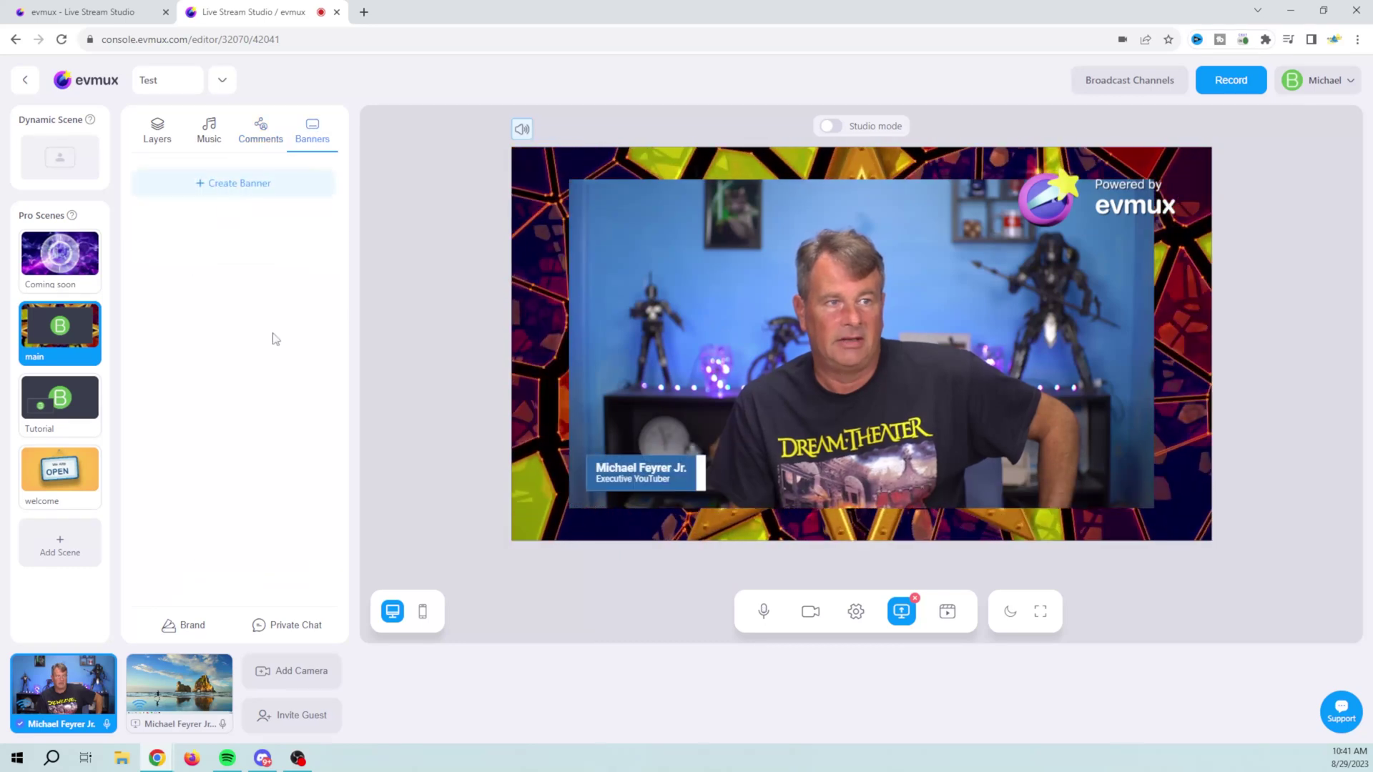
click(216, 187)
click(286, 347)
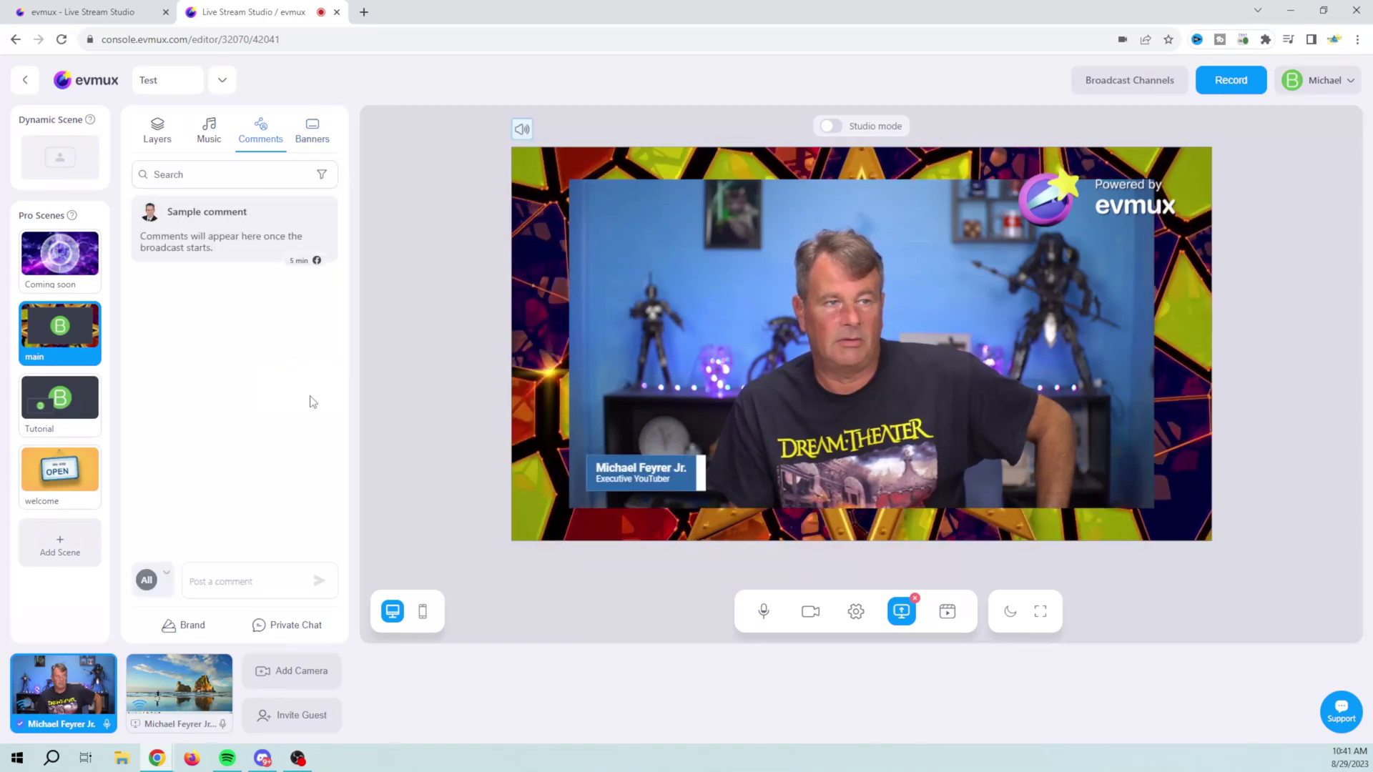
- In the main scene, view the guest invitation options and check whether an extra camera can be added, closing both dialogs
click(59, 351)
click(292, 724)
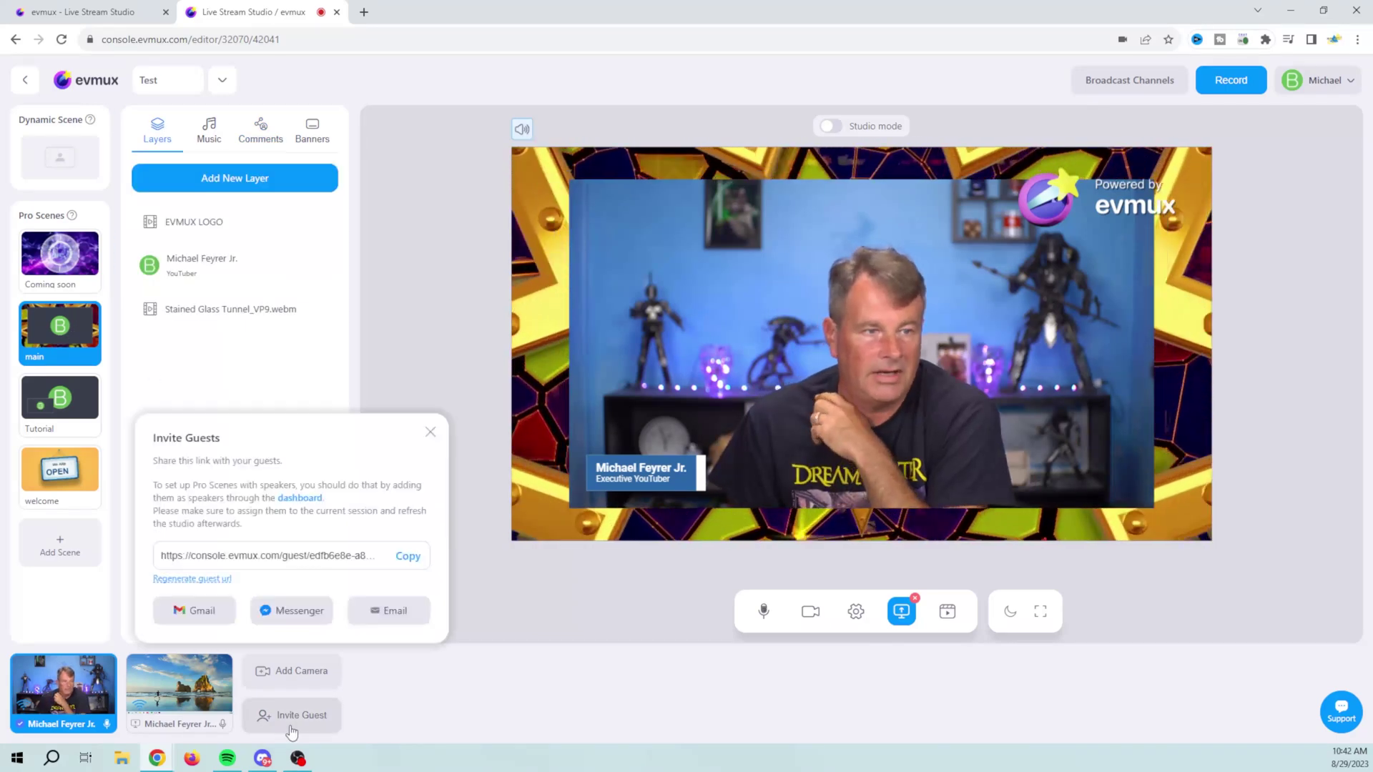
click(431, 432)
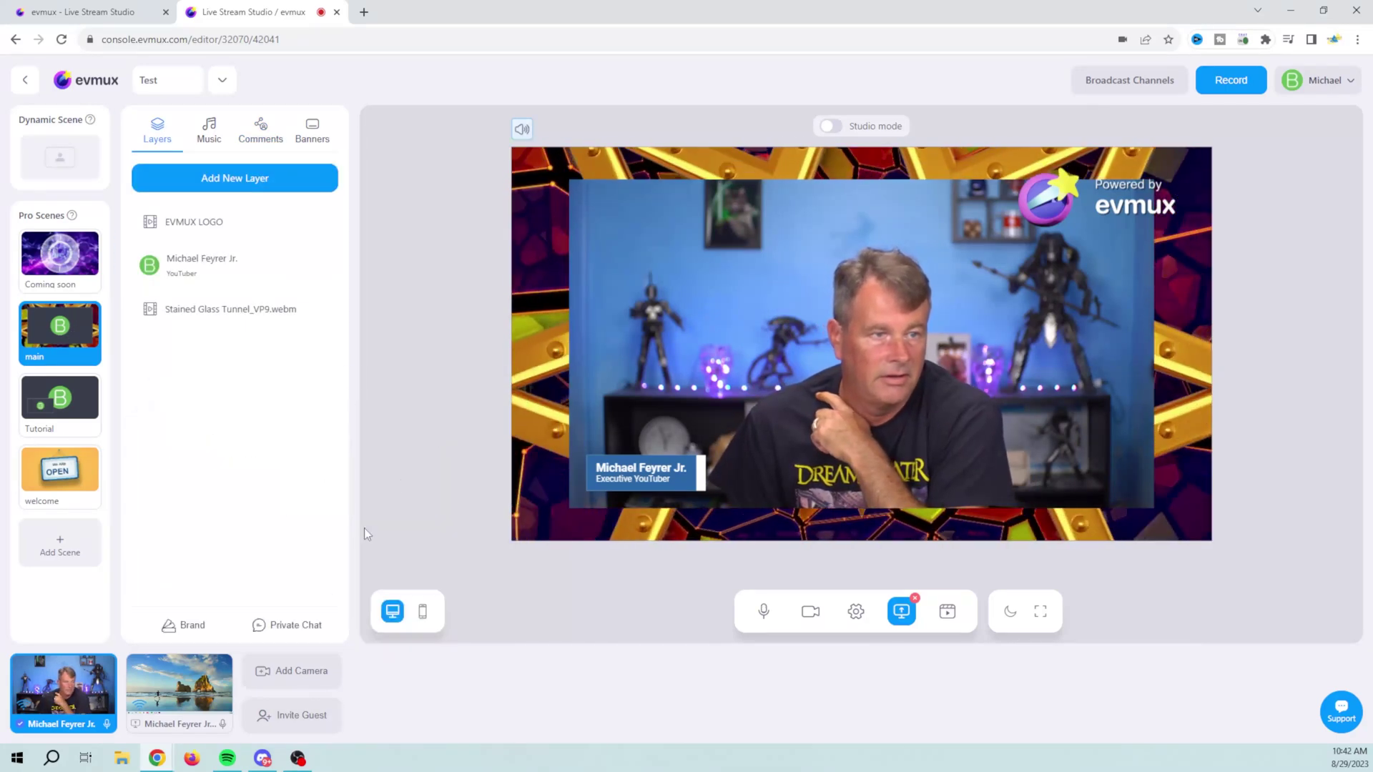
click(317, 665)
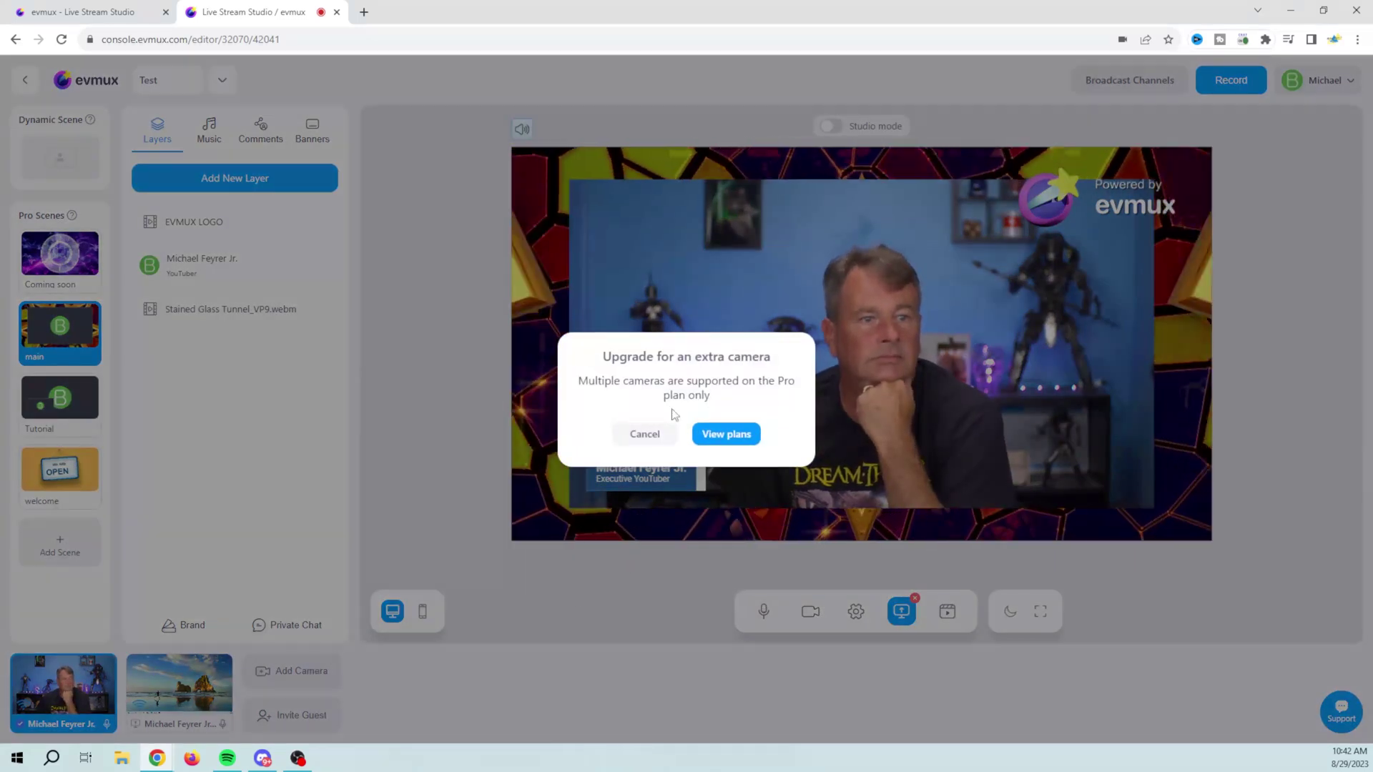
click(641, 434)
- Preview the studio in dark mode, return to light mode, and view the platforms available as broadcast channels
click(1009, 612)
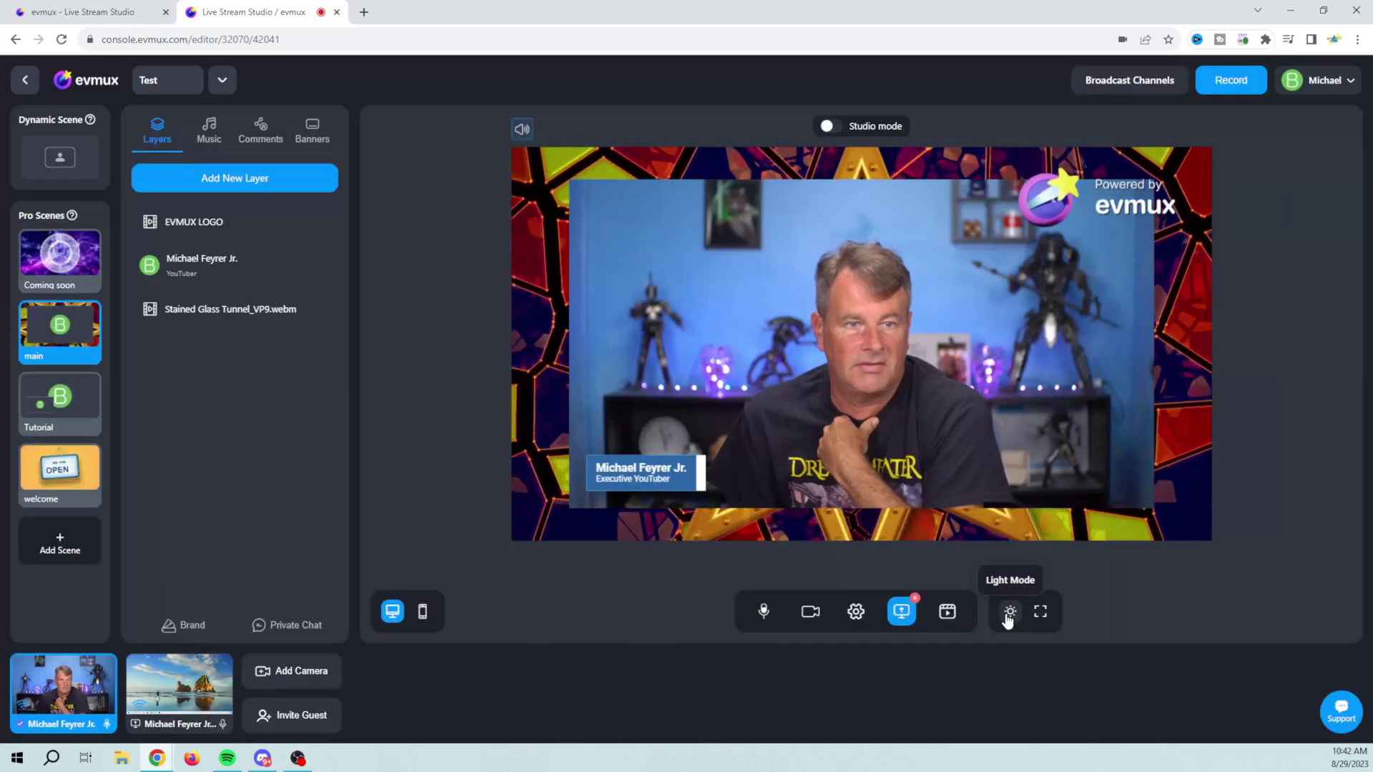
click(1009, 612)
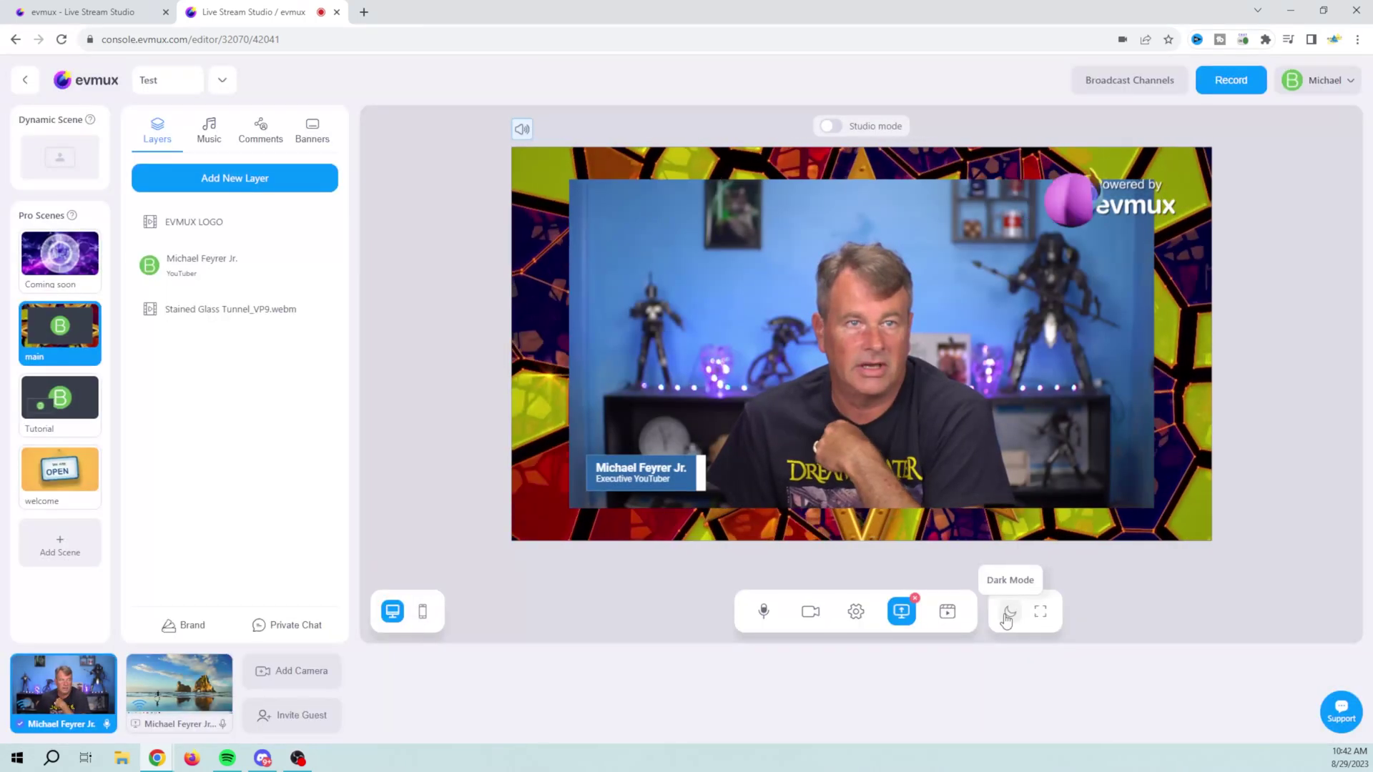
click(1139, 83)
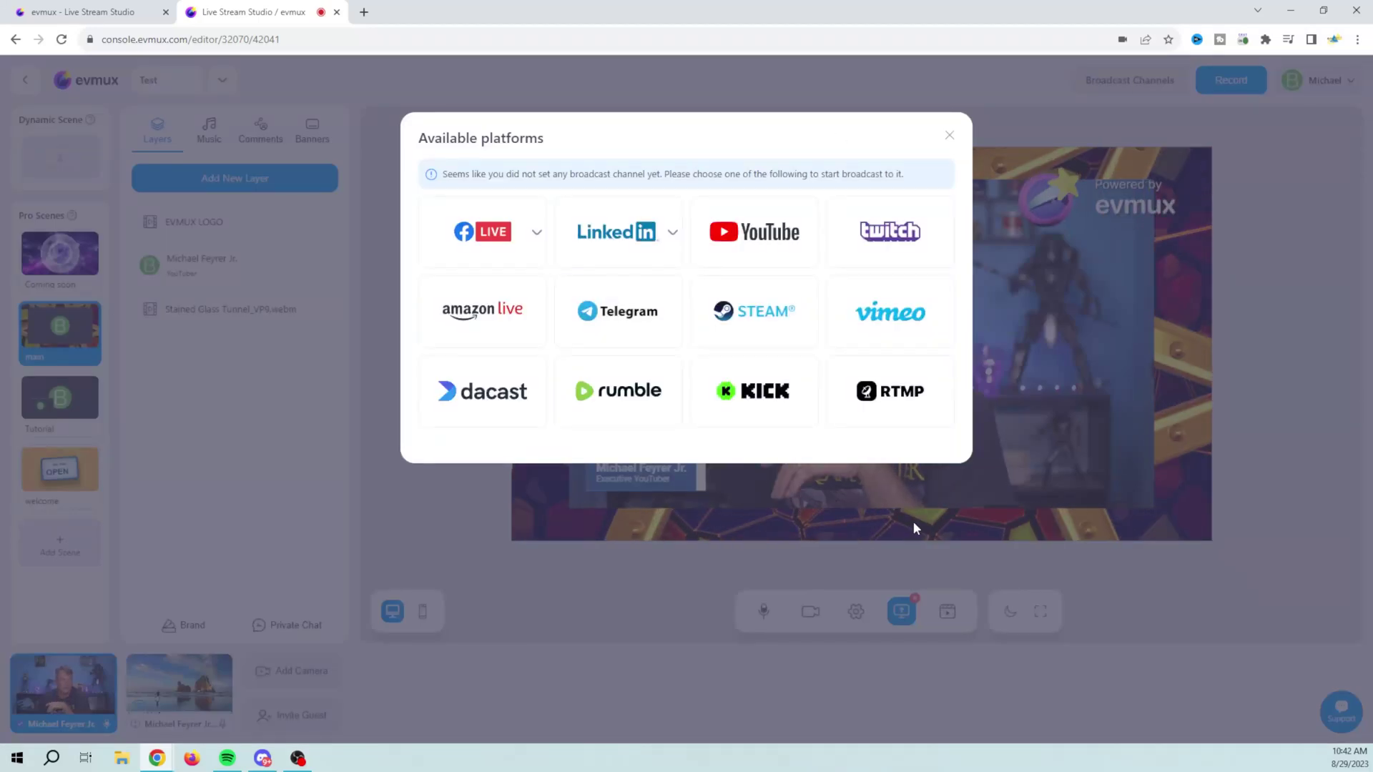
click(949, 137)
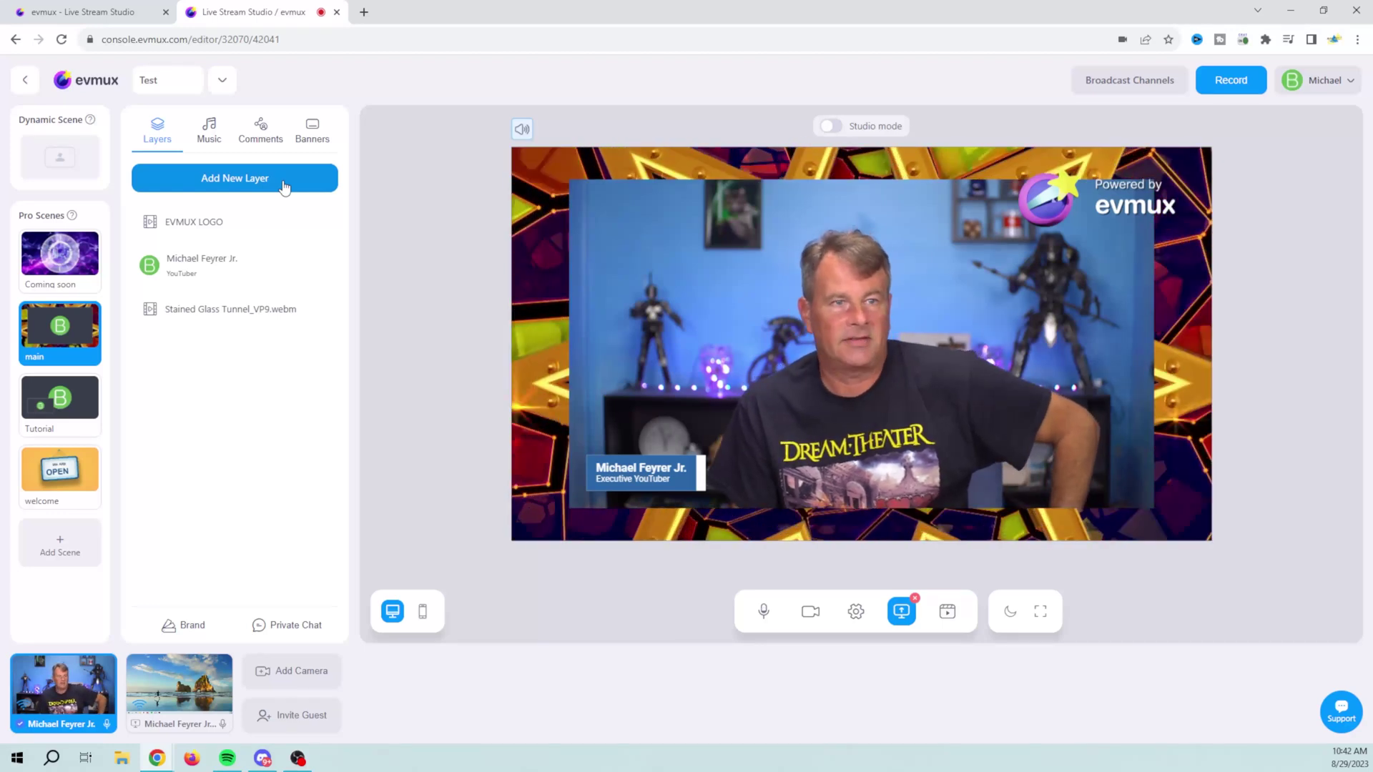
- Review the layer types that can be added, browse the App Market's widgets, and close the market
click(285, 185)
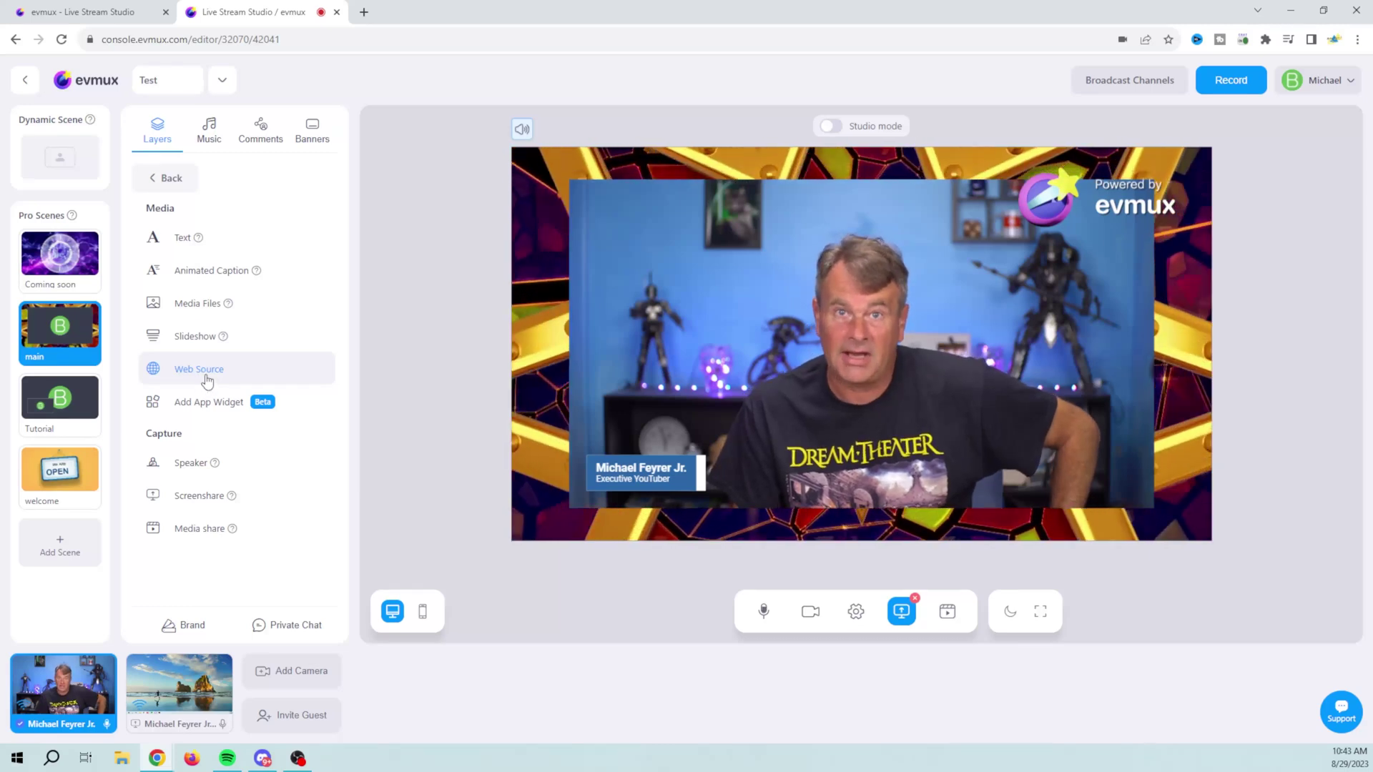
click(207, 405)
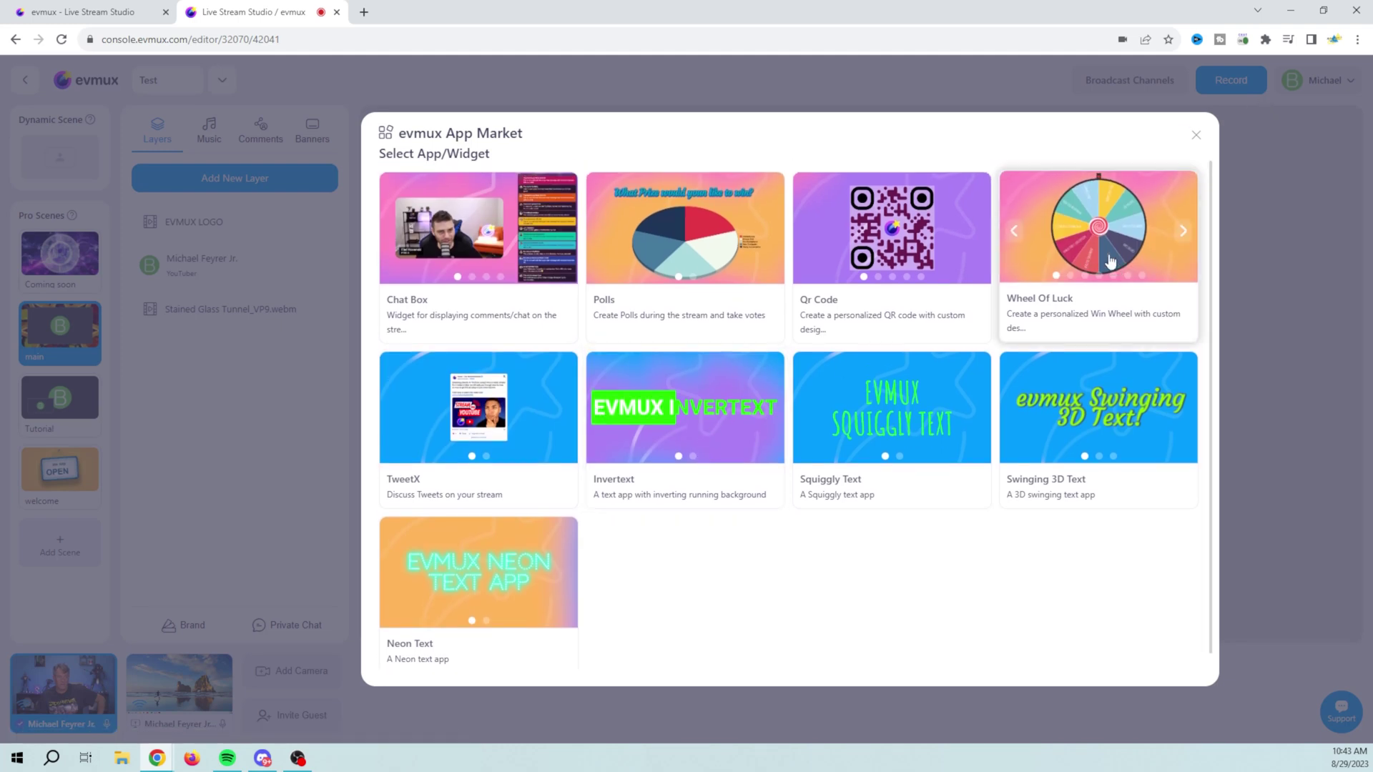
click(1198, 137)
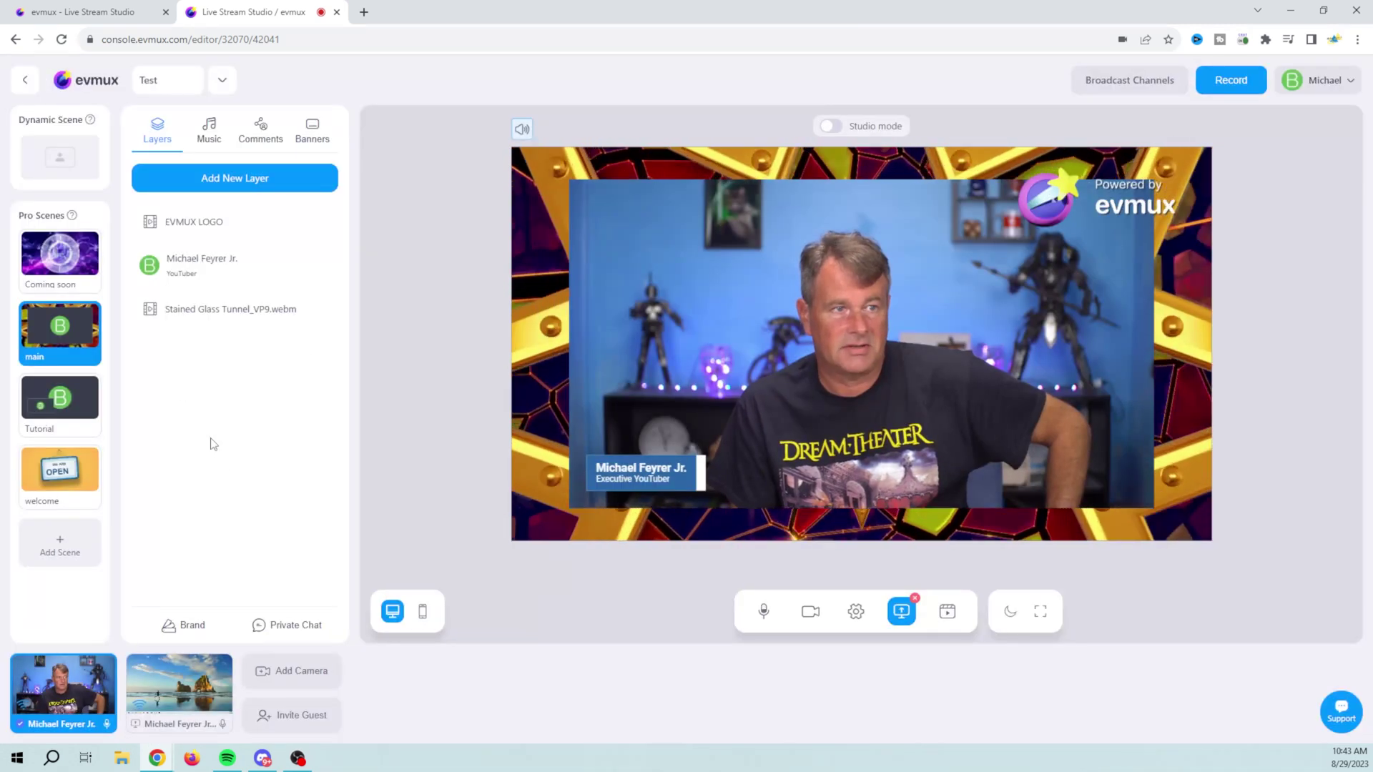
- Browse the uploaded and evmux public media files available as layers, and return to the layer types
click(205, 309)
scroll(243, 371, down, 3)
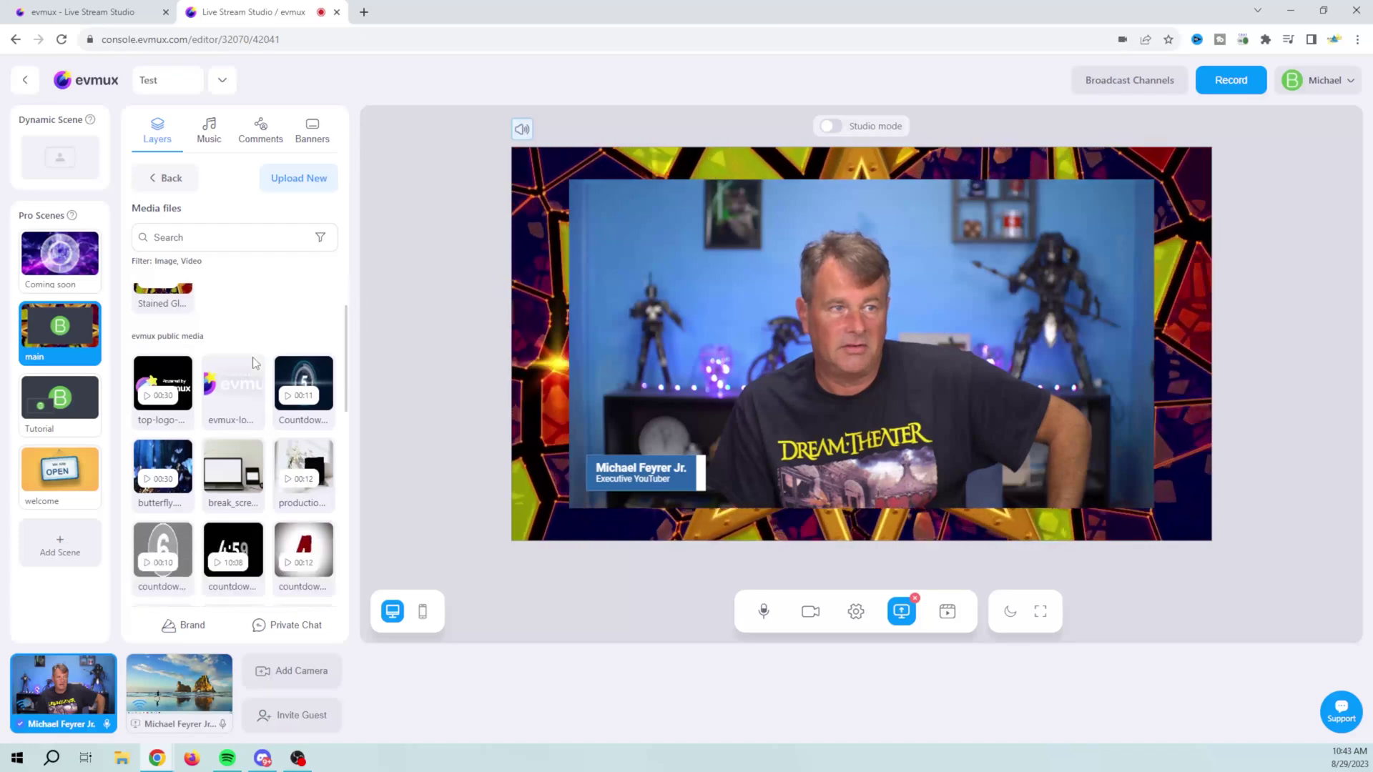
scroll(251, 361, up, 3)
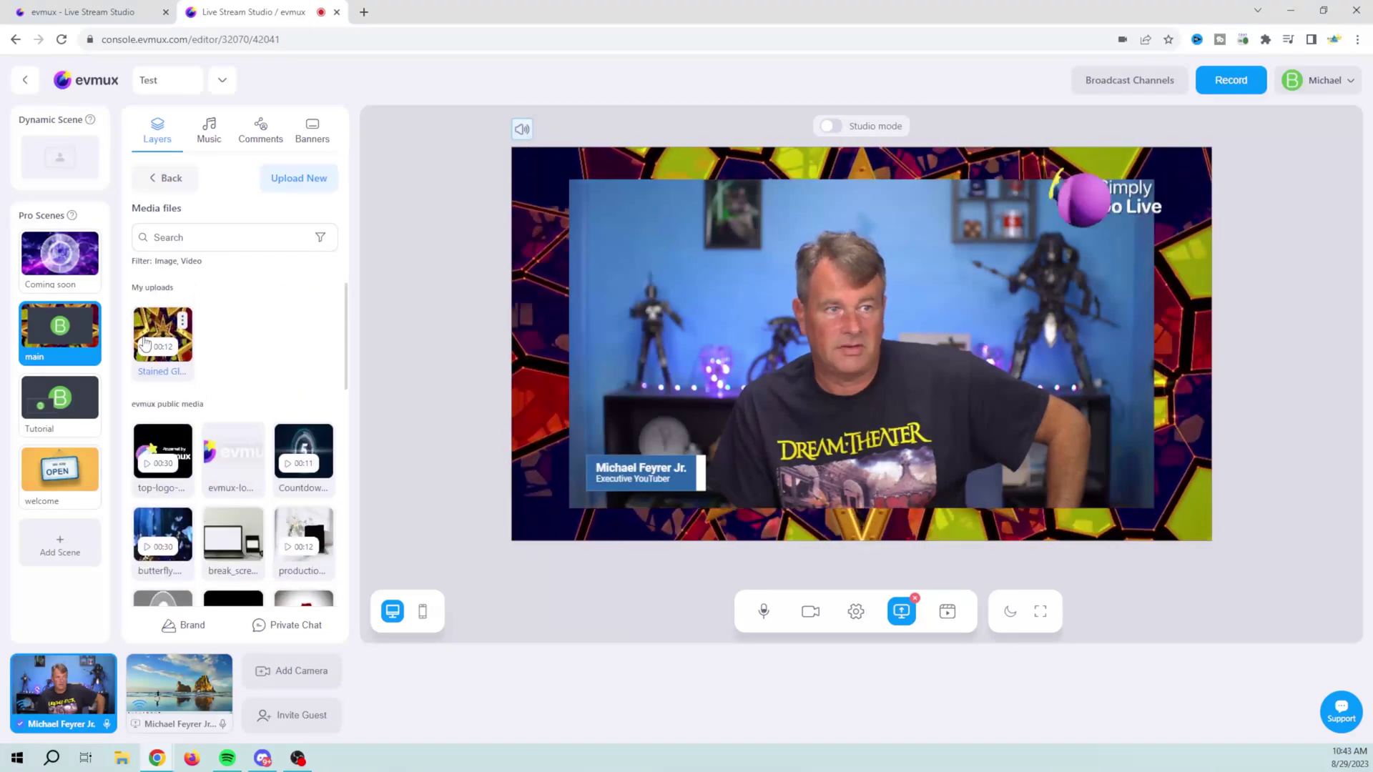
scroll(248, 383, down, 7)
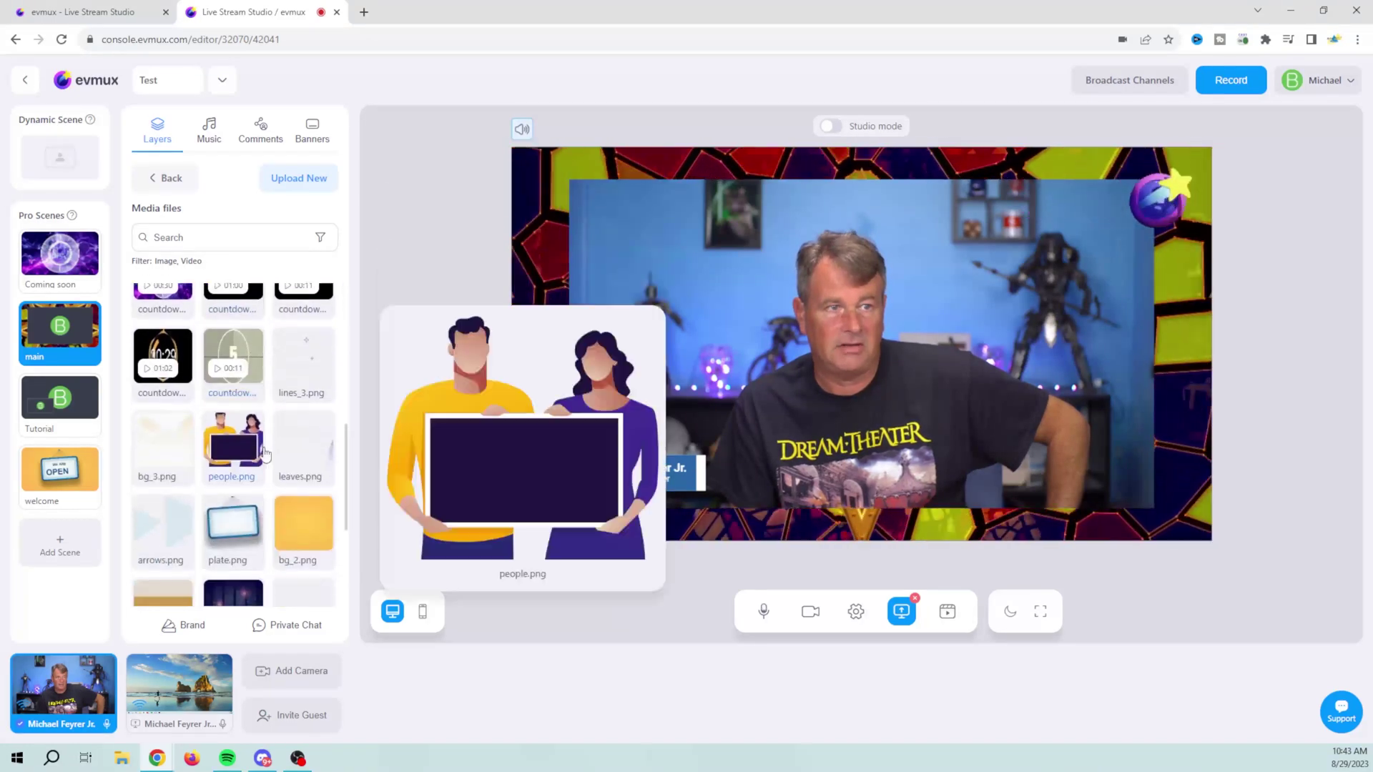
scroll(239, 429, up, 7)
click(185, 183)
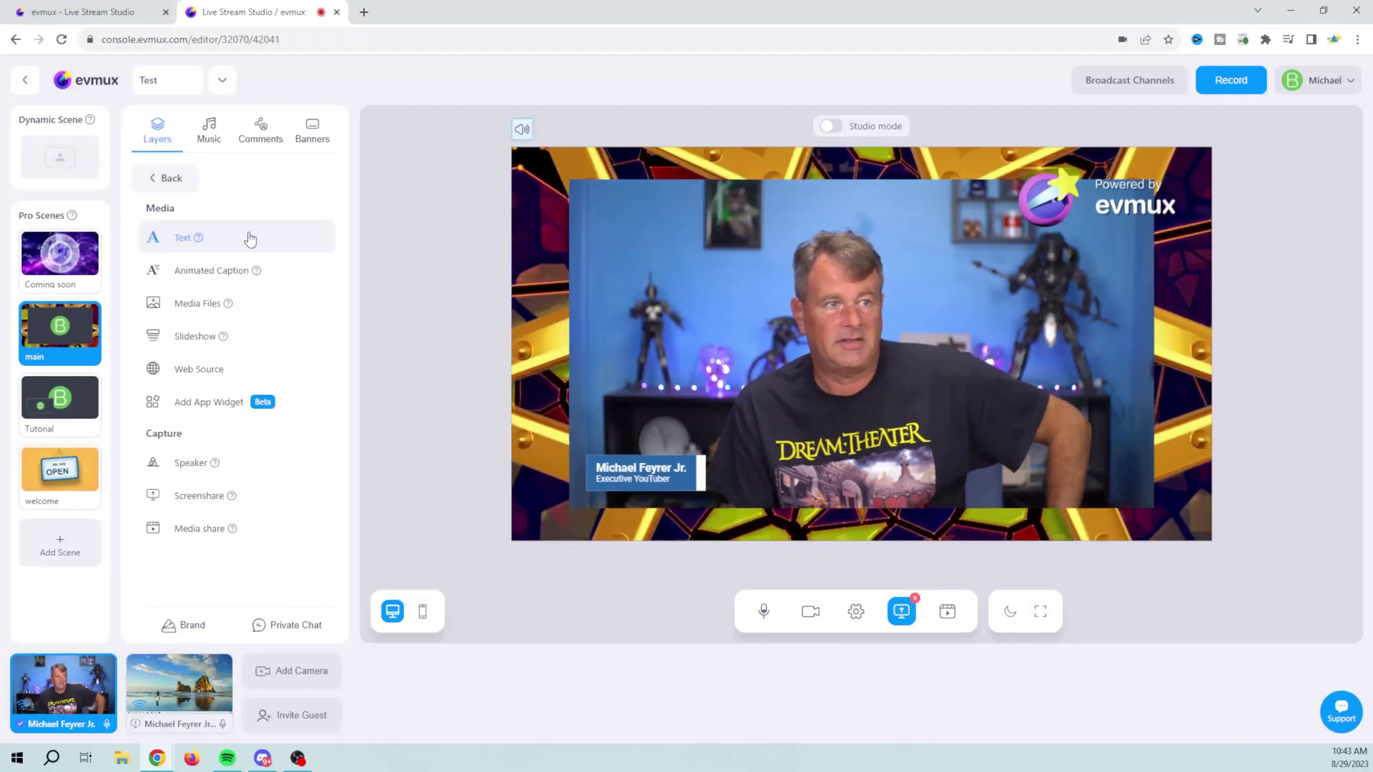